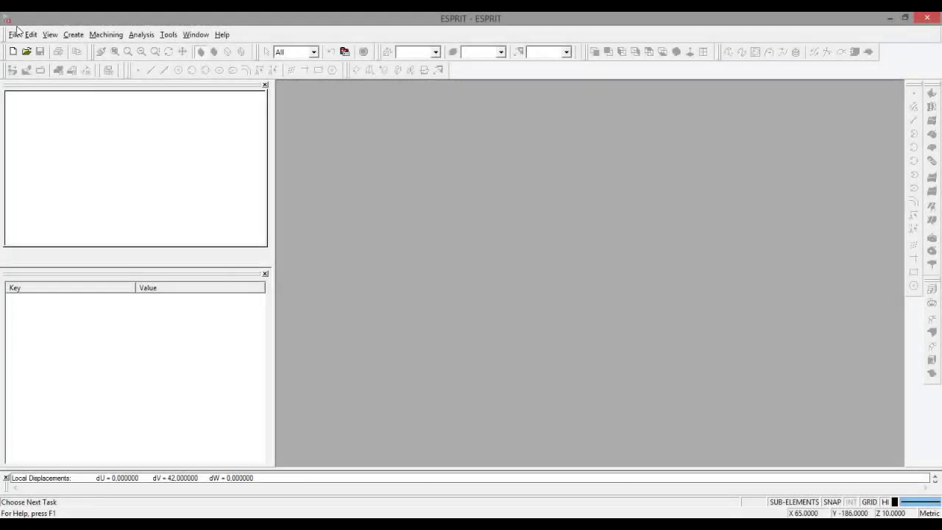
Open piesa 42.CATPart with the Create Wireframe import option enabled.
left_click(15, 34)
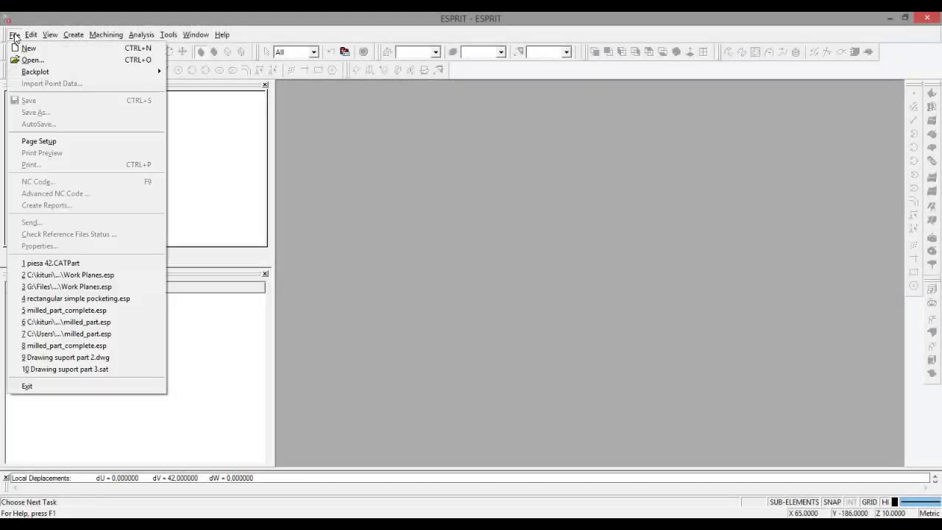
left_click(56, 60)
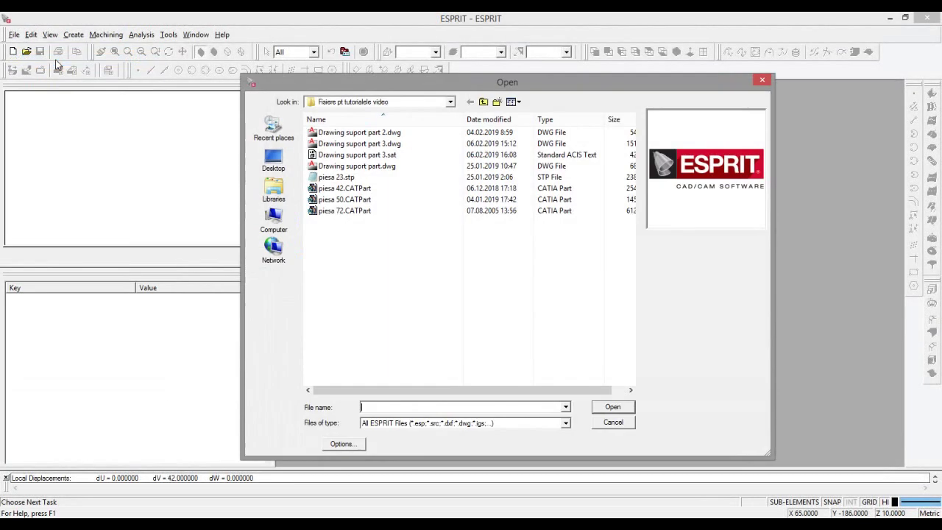
left_click(346, 188)
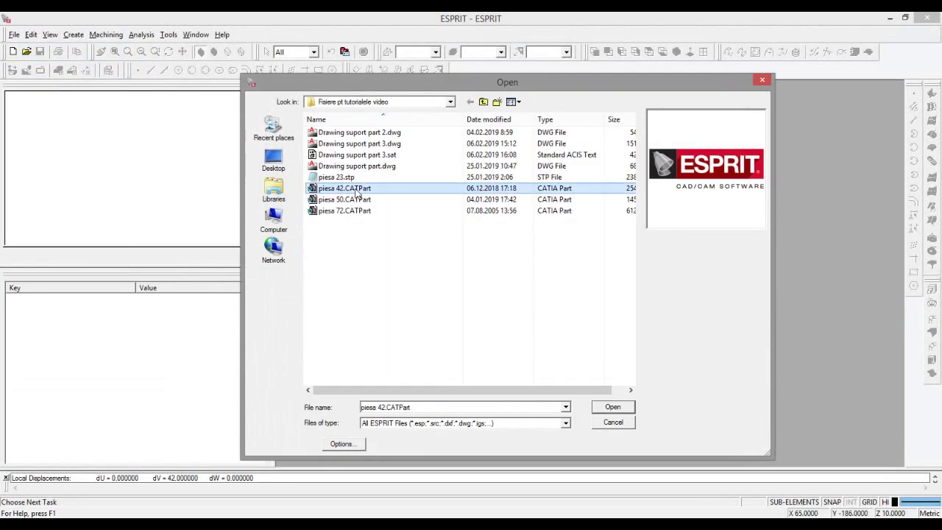
left_click(343, 444)
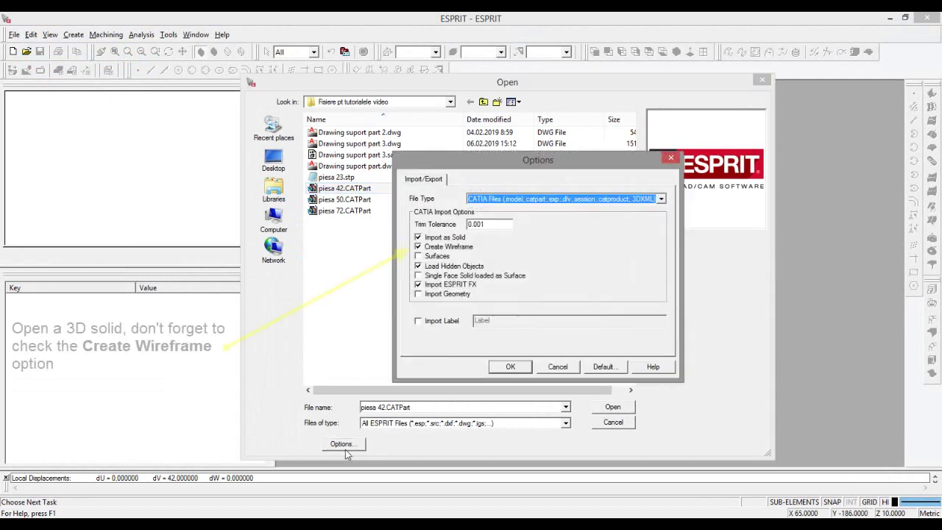
left_click(419, 248)
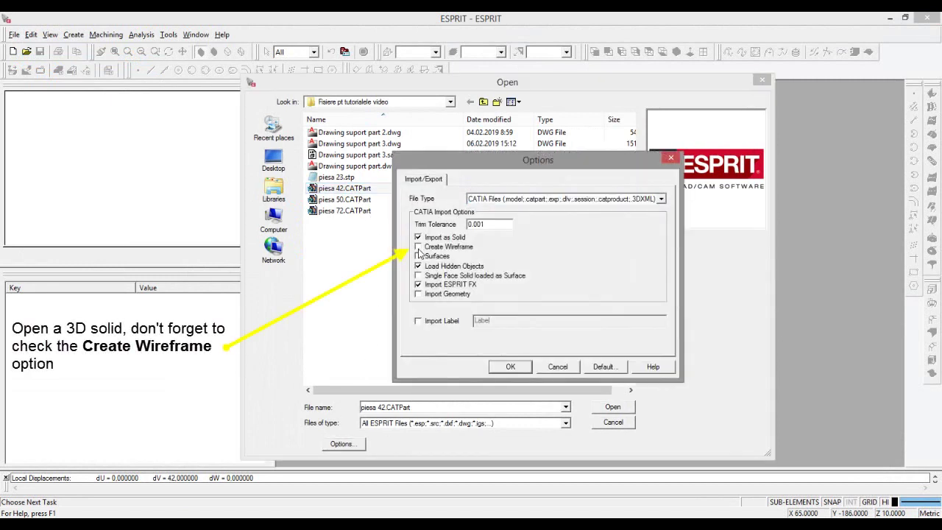
left_click(511, 368)
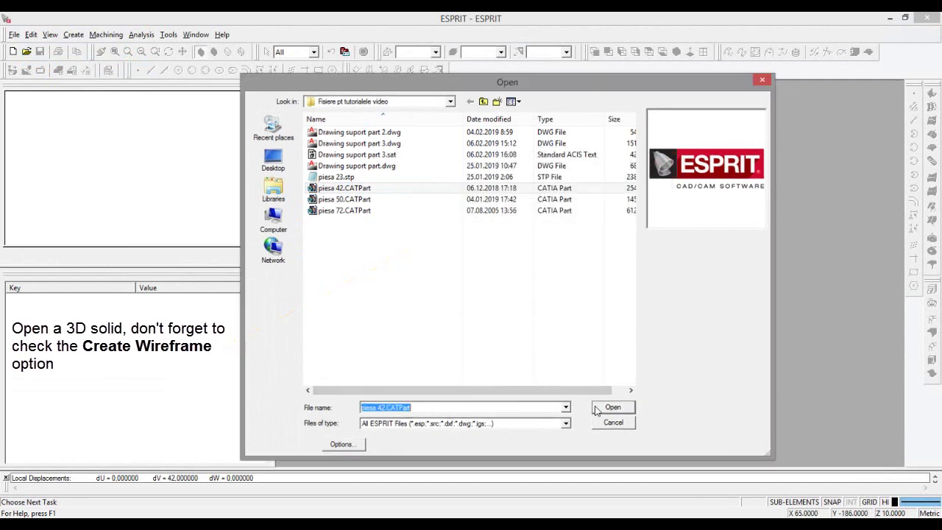
left_click(593, 407)
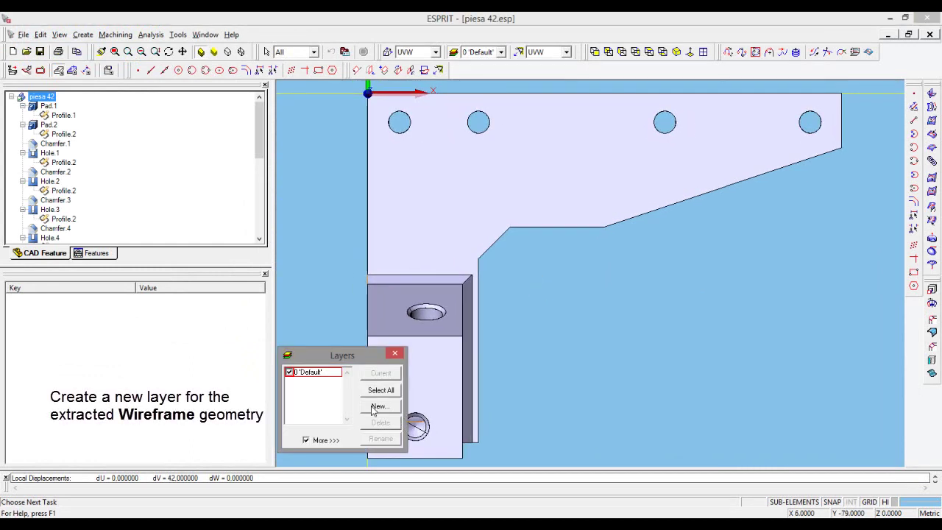
Create a new layer named Wireframe and close the Layers list.
left_click(378, 406)
type("Wireframe")
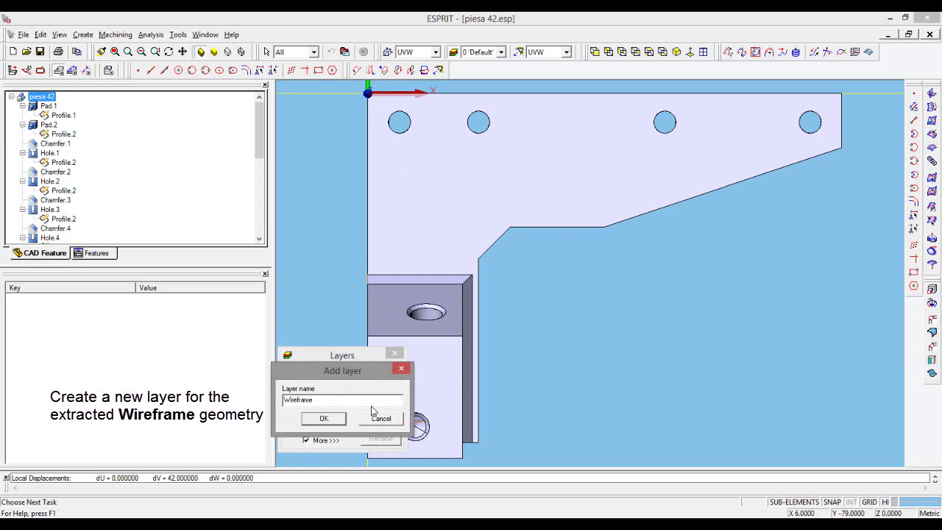
left_click(323, 418)
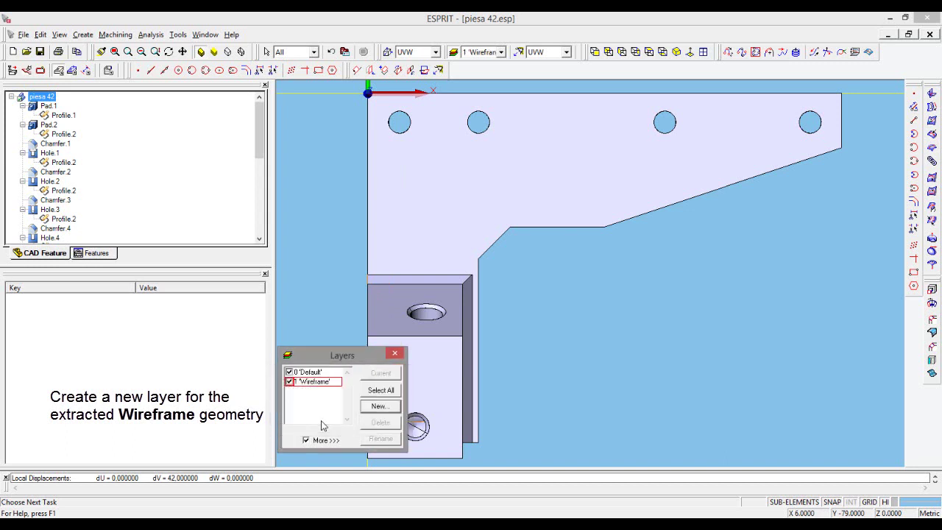
left_click(396, 355)
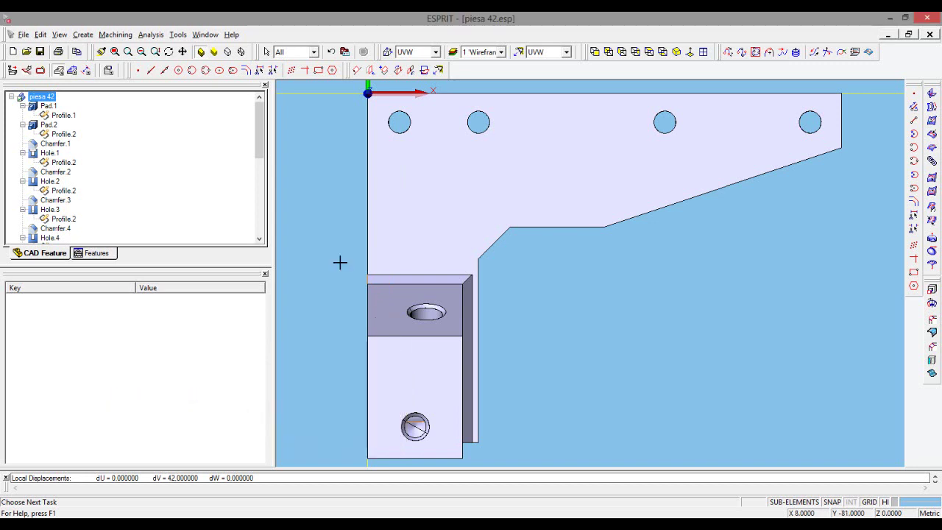
Uncheck Solid in the View Masks so only the part's wireframe edges are displayed.
left_click(60, 36)
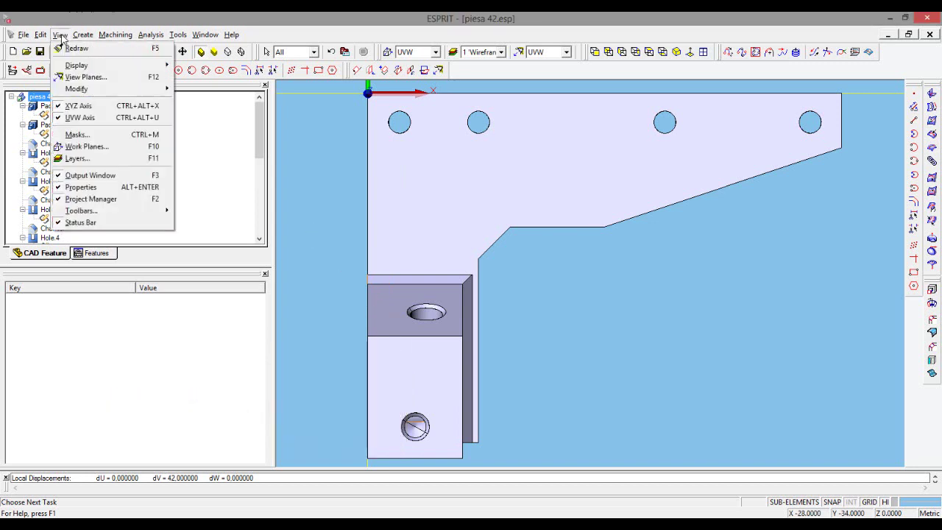
left_click(98, 137)
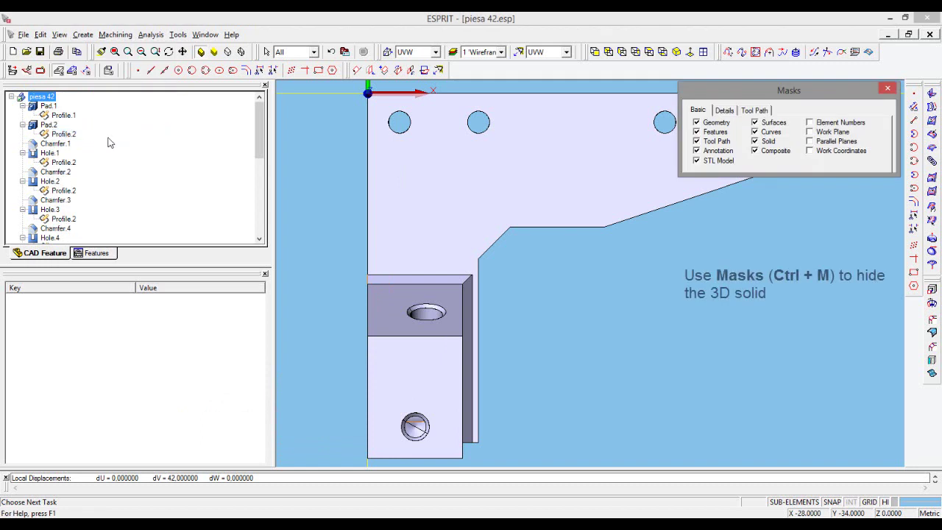
left_click(755, 142)
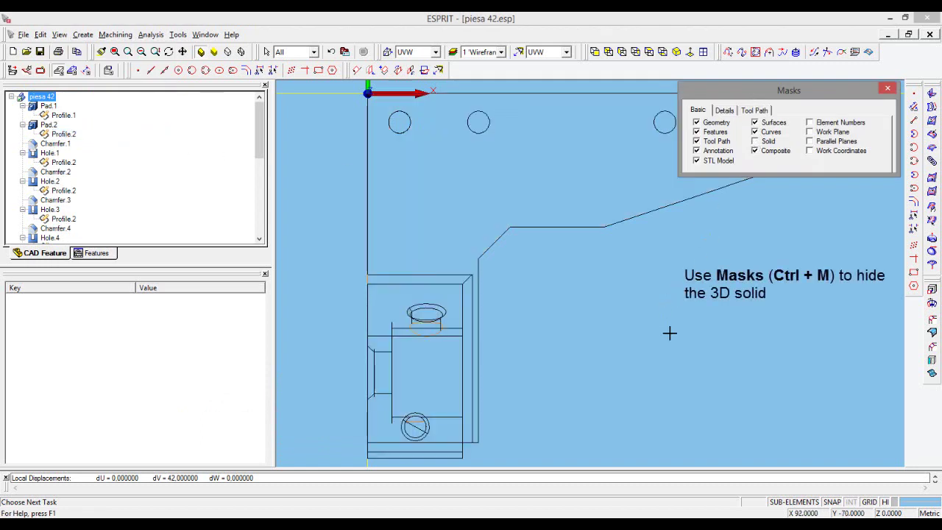
middle_click_drag(694, 351, 593, 312)
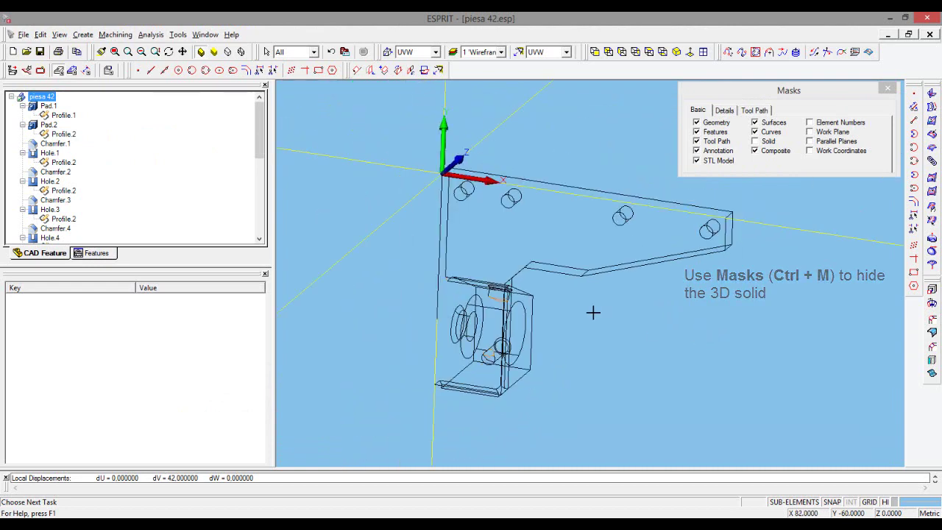
left_click(385, 153)
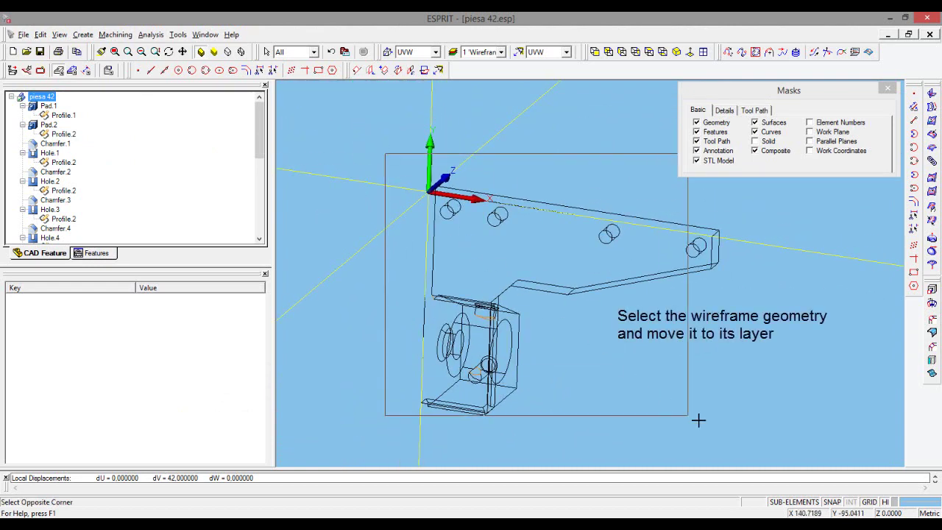
Assign all 118 selected wireframe elements to the Wireframe layer, then toggle the Solid mask.
left_click(754, 442)
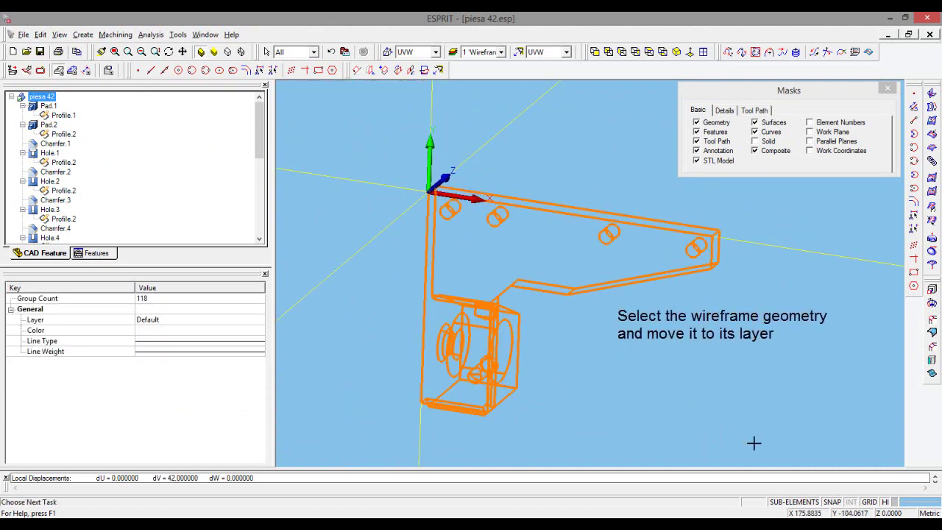
left_click(167, 321)
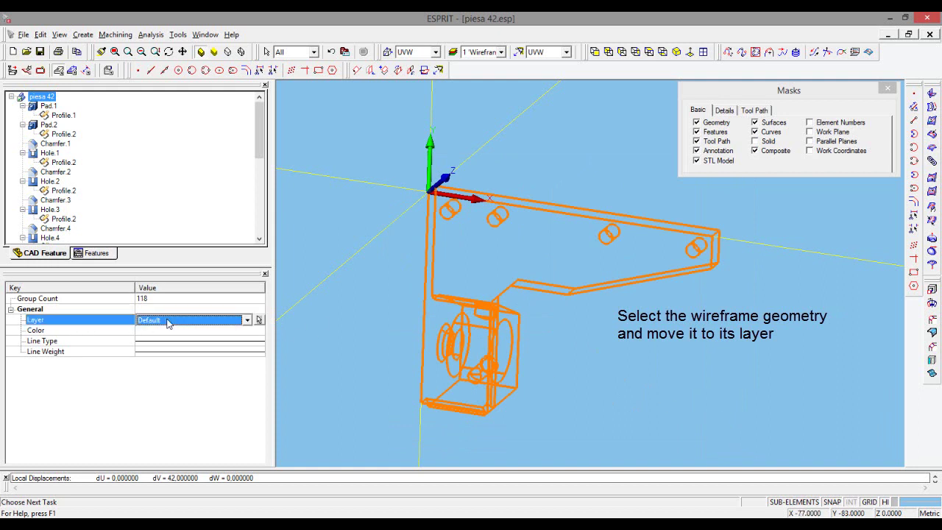
left_click(168, 323)
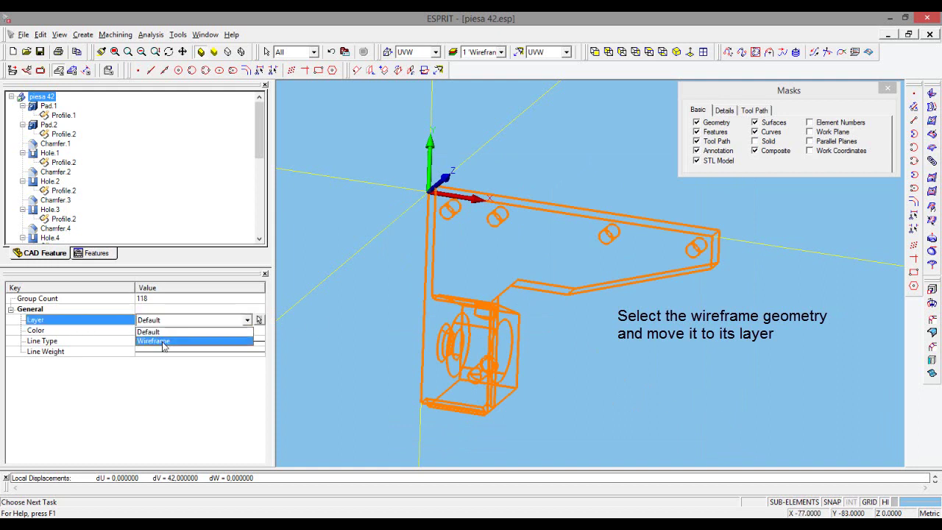
left_click(174, 342)
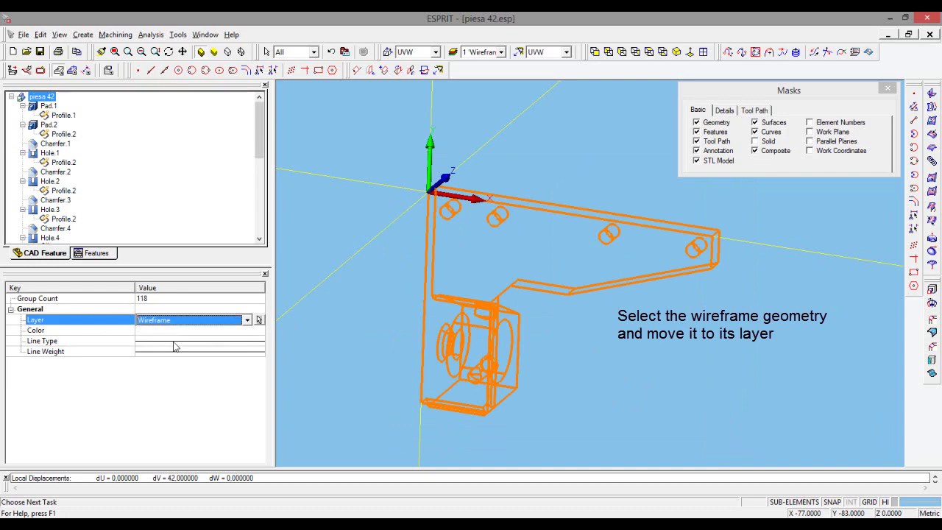
left_click(330, 355)
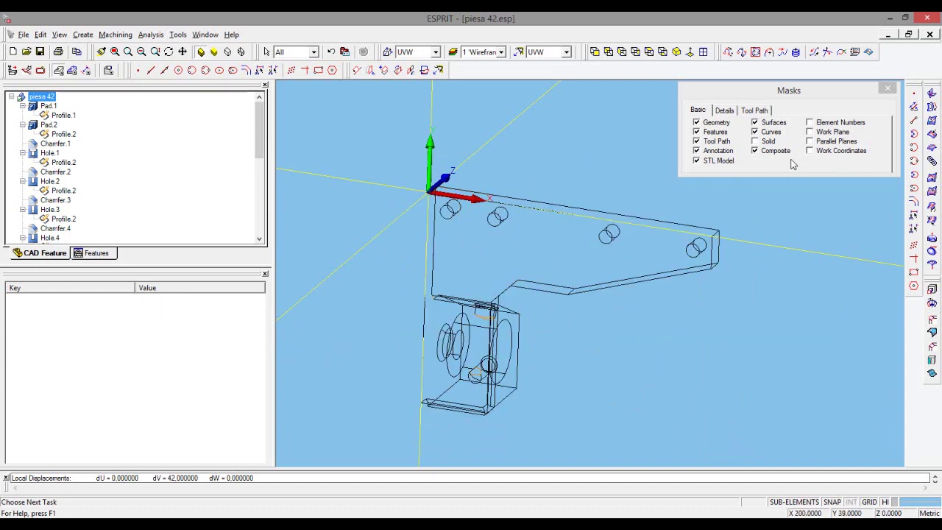
left_click(755, 140)
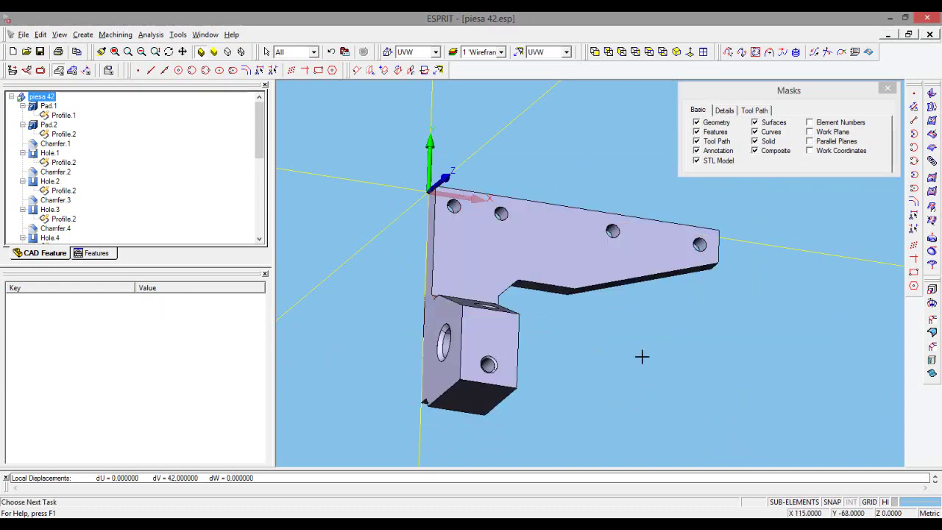
mouse_move(676, 342)
middle_mouse_down()
mouse_move(623, 331)
mouse_move(690, 349)
mouse_move(679, 342)
middle_mouse_up()
left_click(756, 141)
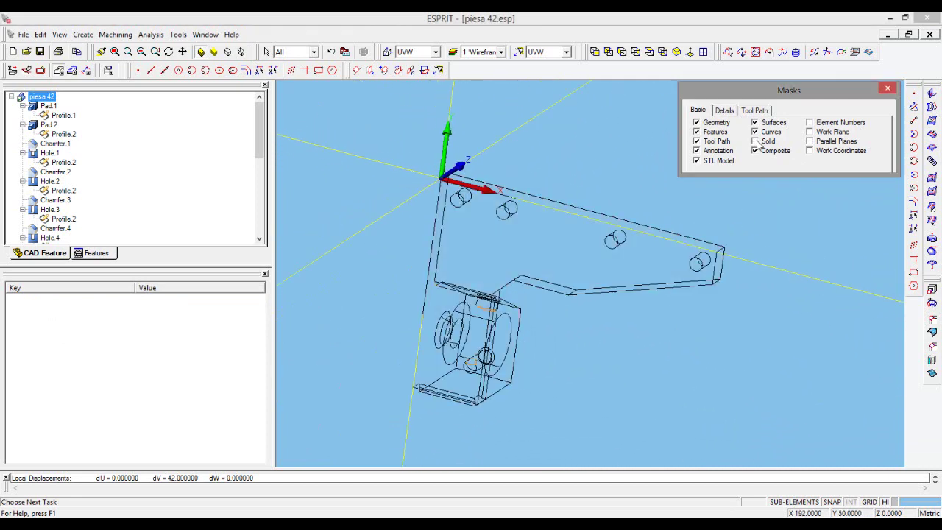
left_click(756, 141)
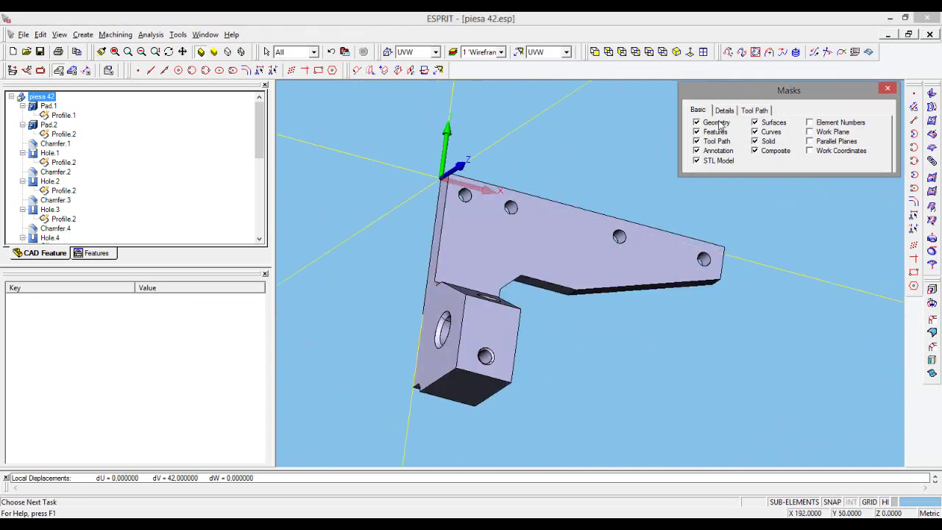
left_click(696, 123)
left_click(755, 141)
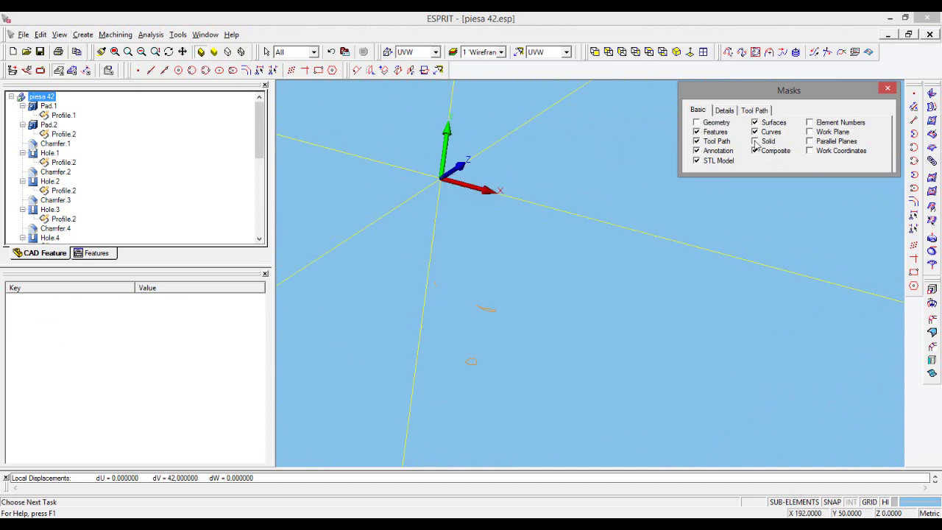
left_click(696, 123)
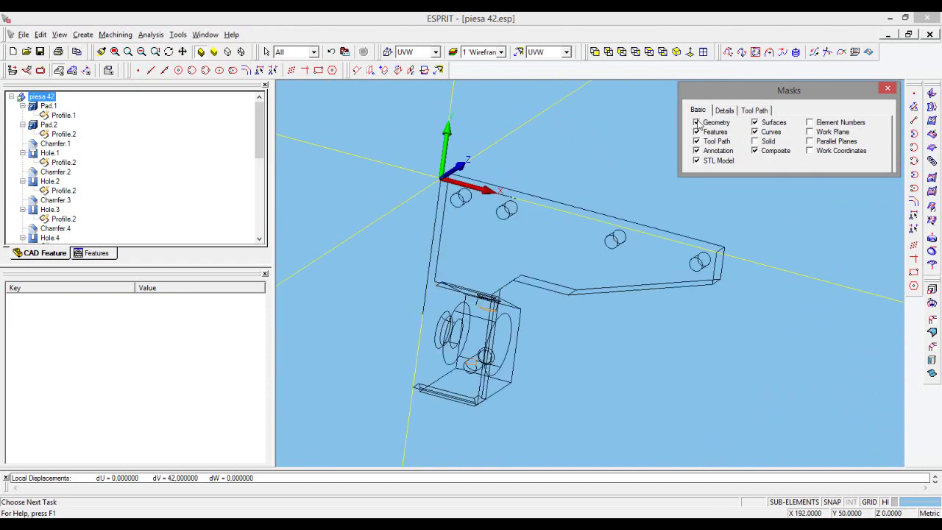
left_click(756, 141)
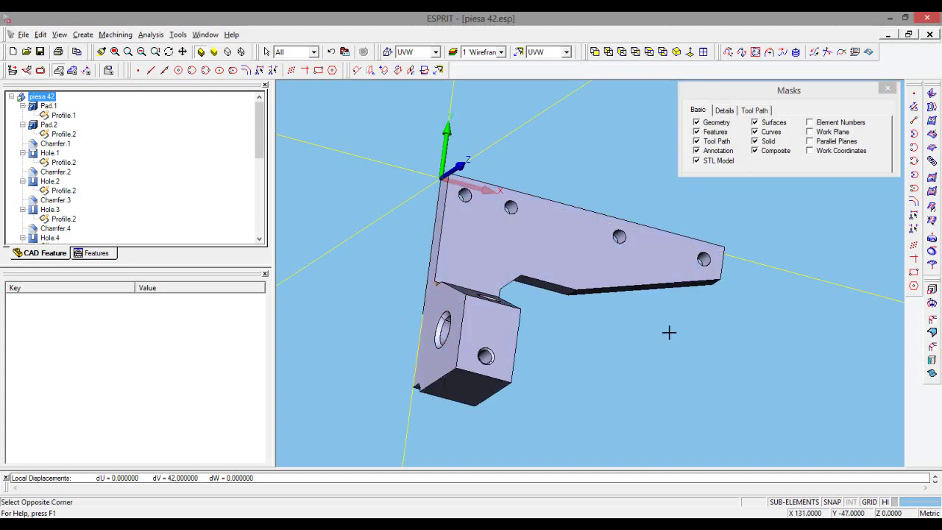
mouse_move(660, 370)
middle_mouse_down()
mouse_move(630, 330)
mouse_move(649, 357)
mouse_move(641, 370)
mouse_move(679, 326)
mouse_move(653, 325)
mouse_move(622, 366)
mouse_move(564, 358)
mouse_move(631, 353)
middle_mouse_up()
left_click(755, 141)
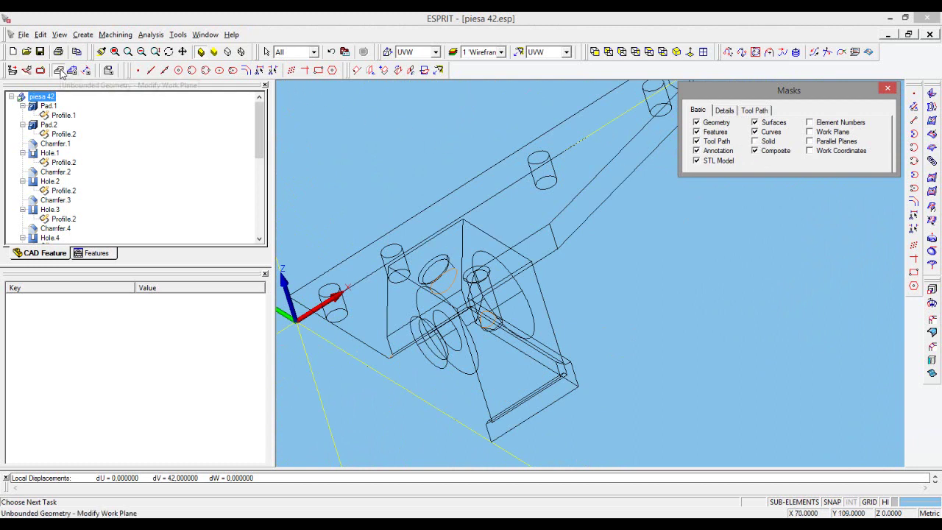
Define a work plane from geometry using a top edge for U and the vertical box edge for V.
left_click(360, 73)
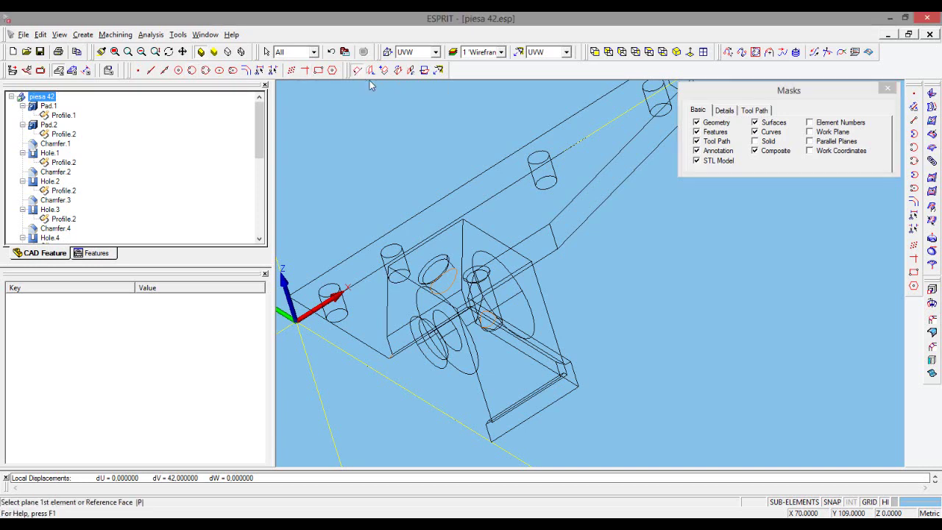
scroll(551, 361, "up", 3)
middle_click_drag(505, 343, 541, 314)
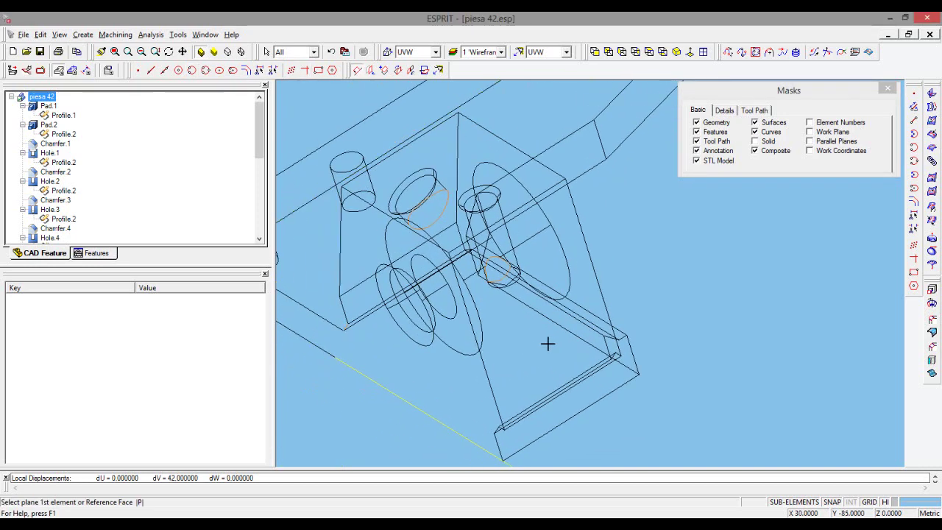
mouse_move(513, 346)
middle_mouse_down("ctrl")
mouse_move(525, 347)
mouse_move(517, 336)
middle_mouse_up("ctrl")
mouse_move(623, 309)
middle_mouse_down("ctrl")
mouse_move(623, 322)
mouse_move(605, 246)
middle_mouse_up("ctrl")
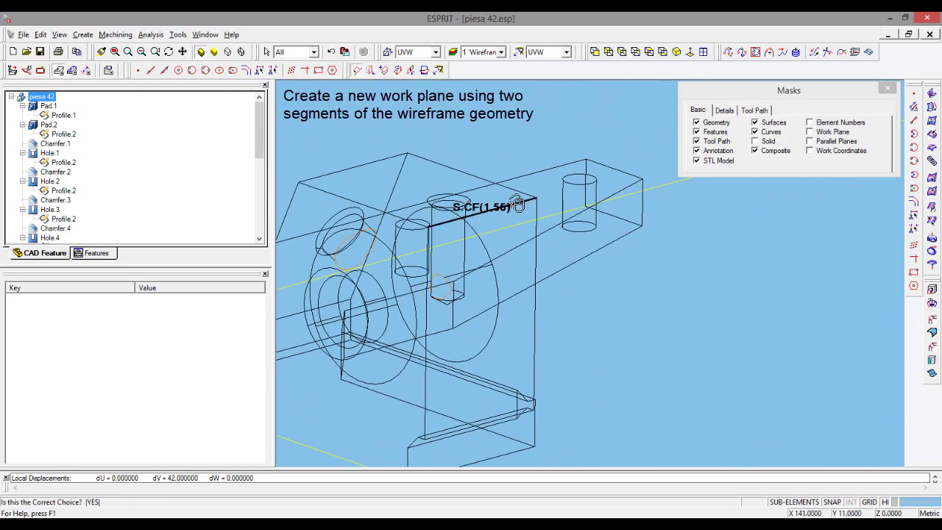
left_click(517, 202)
left_click(535, 211)
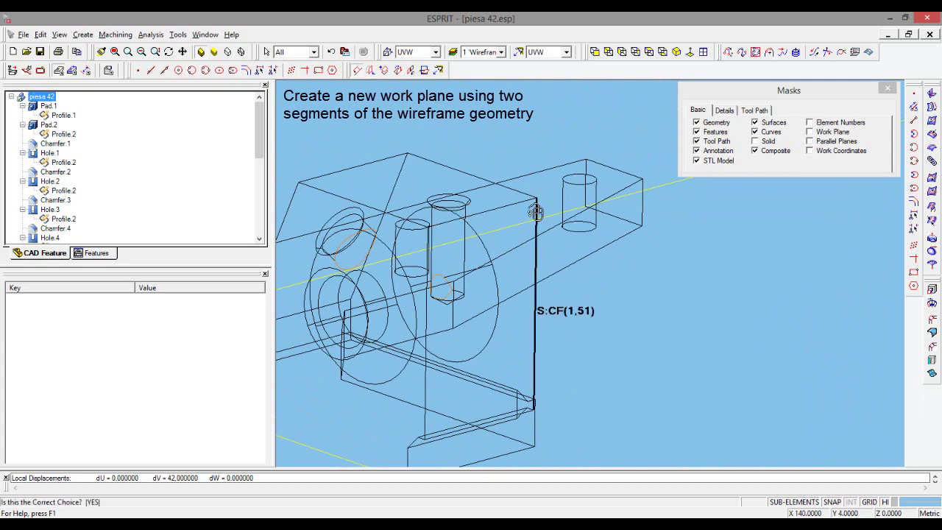
mouse_move(584, 315)
left_mouse_down()
mouse_move(623, 358)
mouse_move(564, 343)
mouse_move(558, 279)
mouse_move(534, 324)
mouse_move(551, 315)
mouse_move(508, 325)
mouse_move(598, 332)
left_mouse_up()
left_click_drag(344, 302, 572, 389)
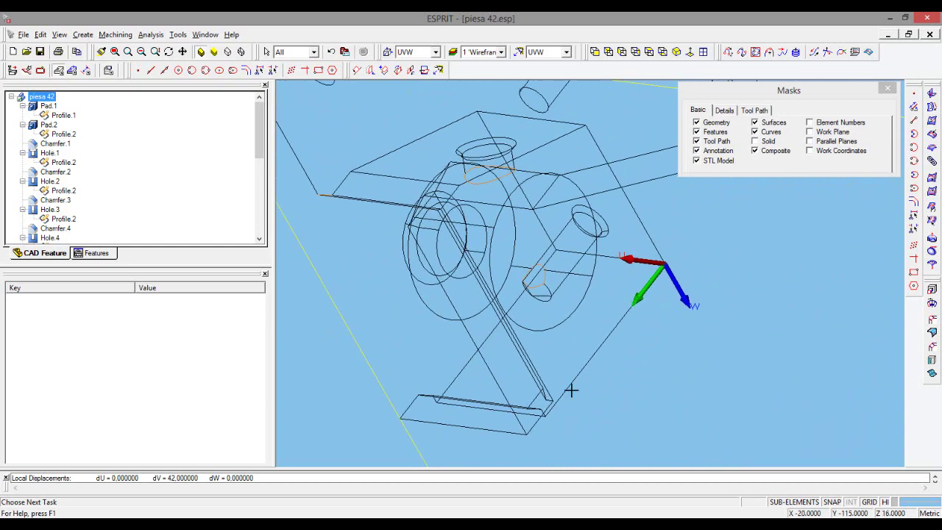
mouse_move(741, 362)
left_mouse_down()
mouse_move(802, 351)
mouse_move(600, 306)
mouse_move(621, 351)
mouse_move(610, 357)
mouse_move(665, 342)
left_mouse_up()
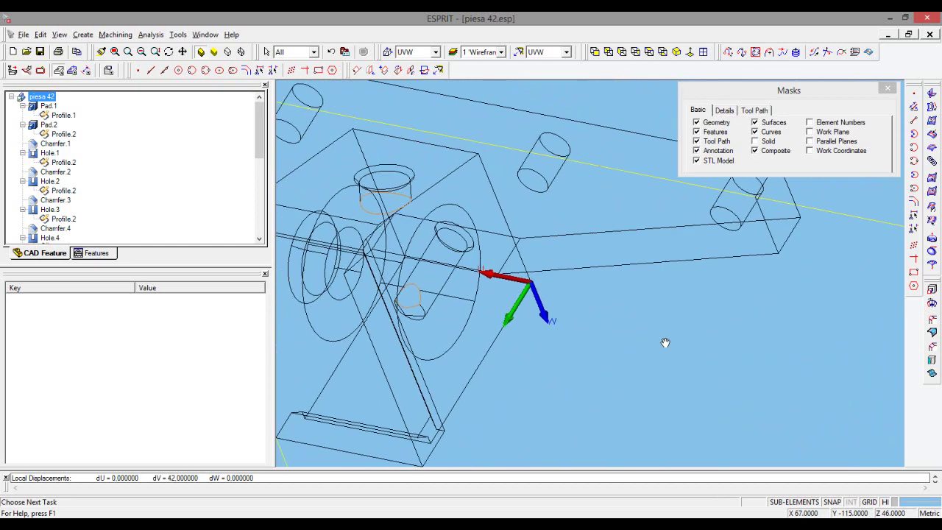
Save the current work plane as BackPlane alongside XYZ, ZXY and YZX.
left_click(389, 58)
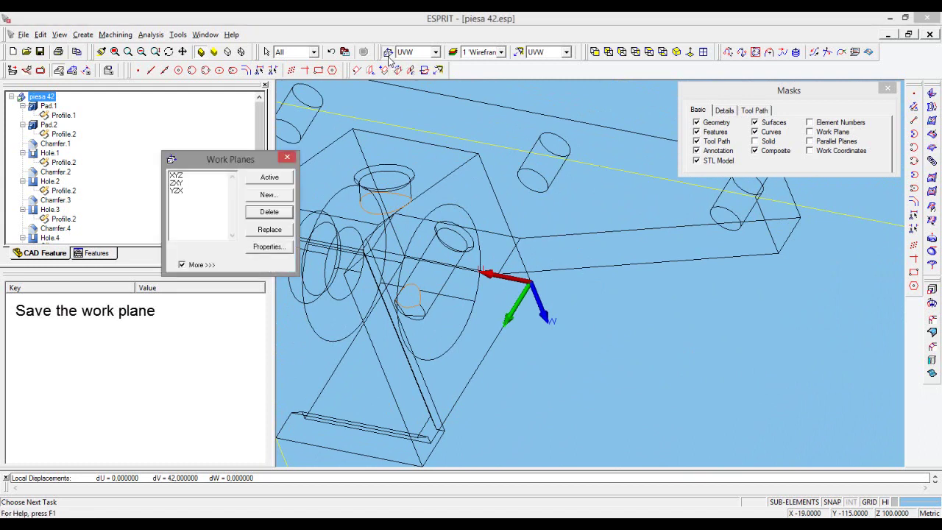
left_click(266, 198)
type("BackPlane")
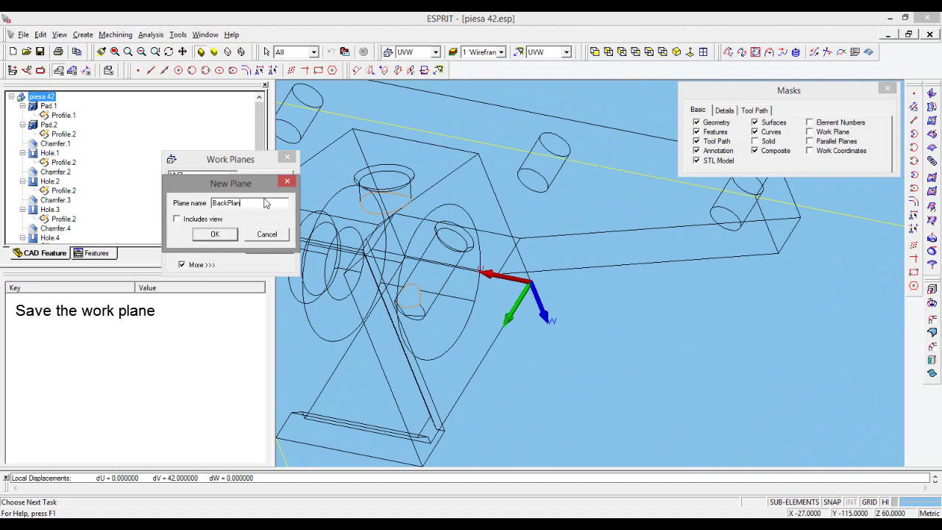
left_click(214, 234)
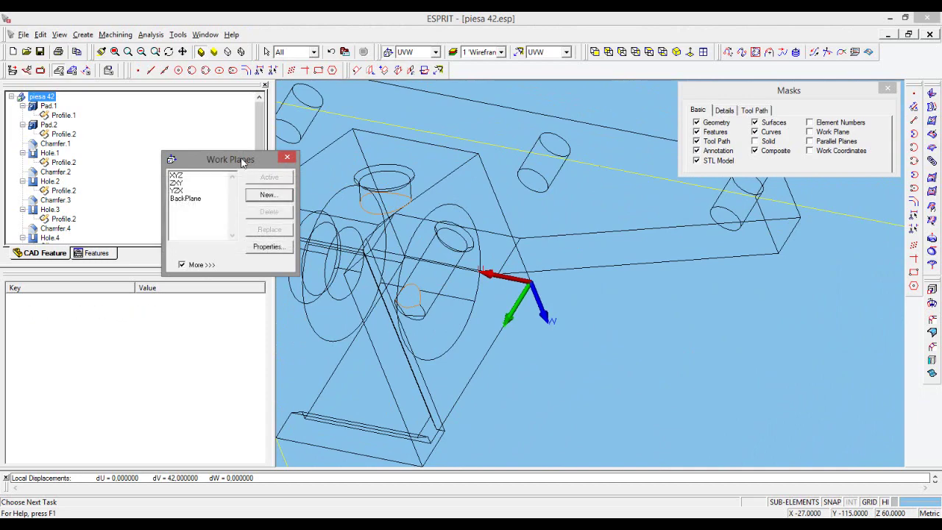
left_click_drag(243, 162, 204, 348)
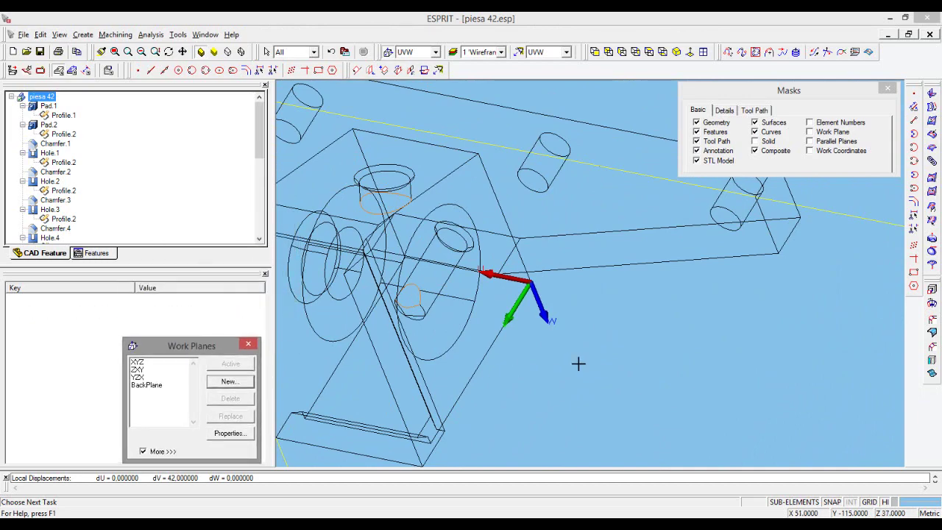
mouse_move(578, 363)
middle_mouse_down()
mouse_move(595, 349)
mouse_move(615, 353)
mouse_move(589, 336)
mouse_move(560, 378)
mouse_move(670, 366)
middle_mouse_up()
scroll(520, 332, "up", 3)
scroll(642, 342, "up", 2)
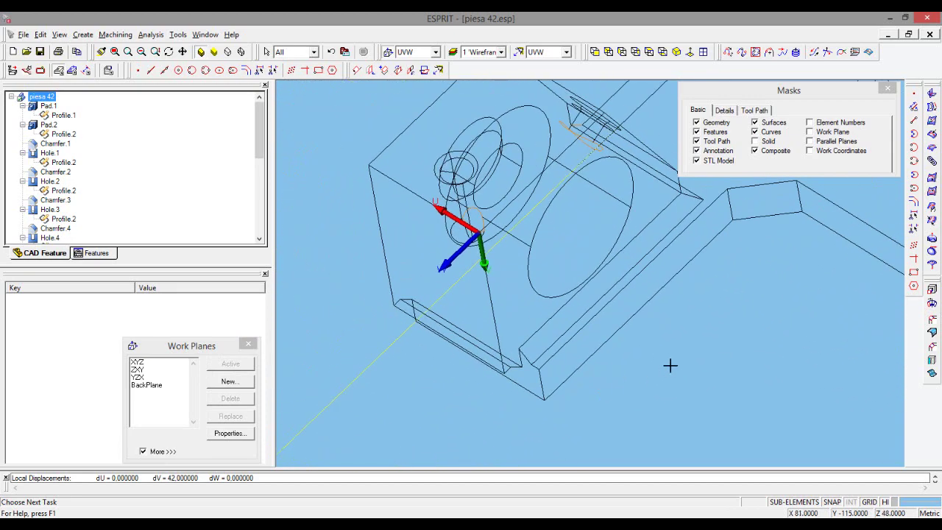
Define a work plane from the left vertical edge and an adjacent second edge.
left_click(357, 77)
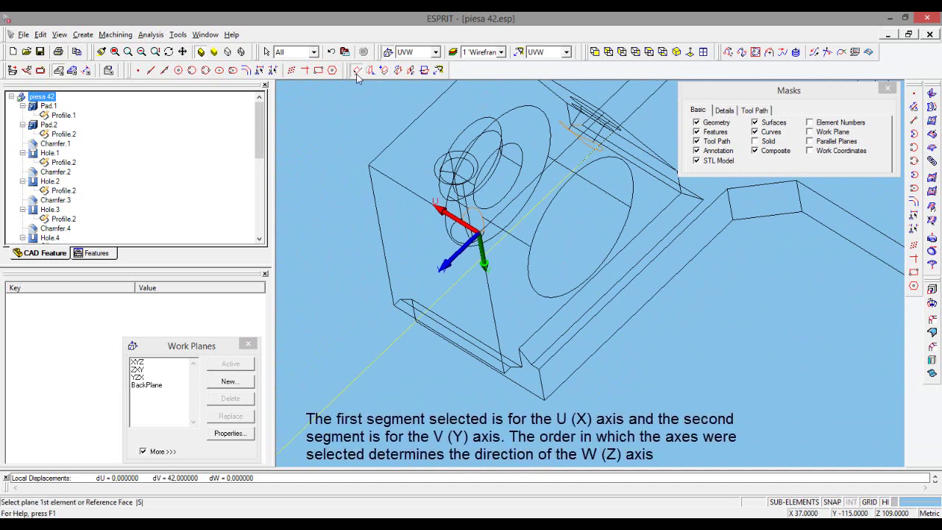
left_click(371, 187)
left_click(371, 188)
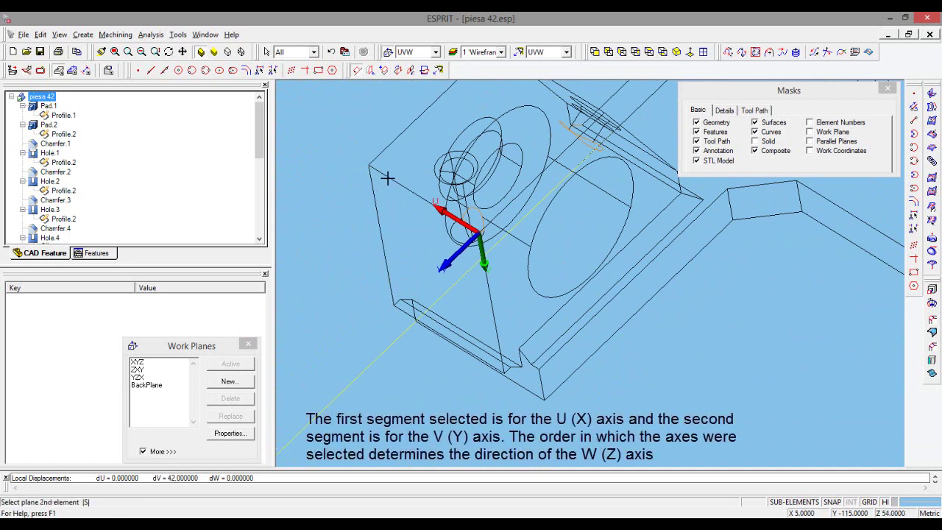
left_click(387, 178)
left_click(387, 177)
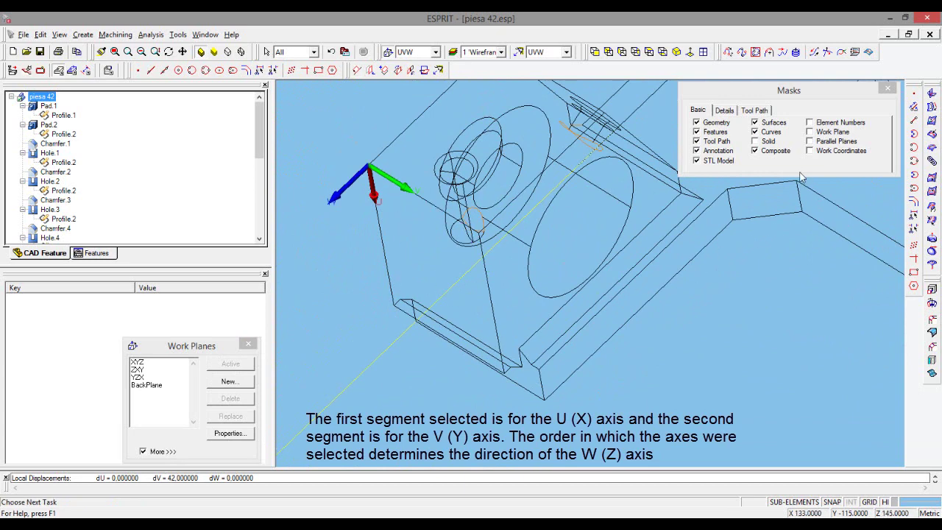
Redefine the work plane from two edges at the block's lower corner.
left_click(360, 71)
middle_click_drag(575, 405, 541, 380)
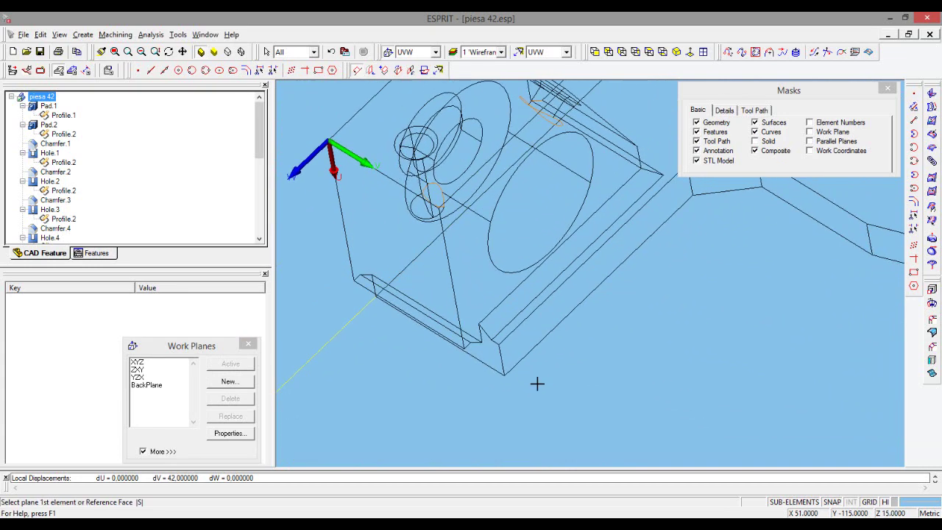
middle_click_drag(604, 373, 609, 366)
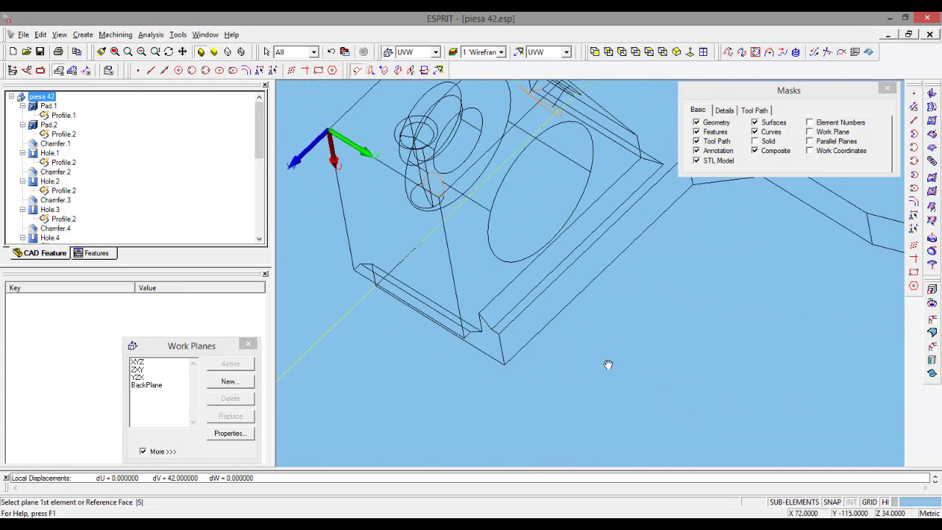
left_click(505, 354)
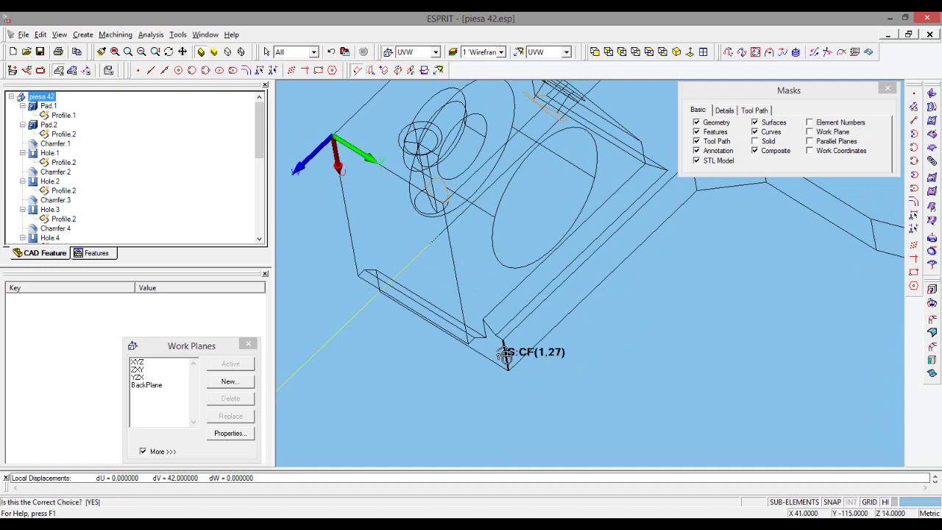
left_click(507, 355)
left_click(528, 351)
left_click(531, 350)
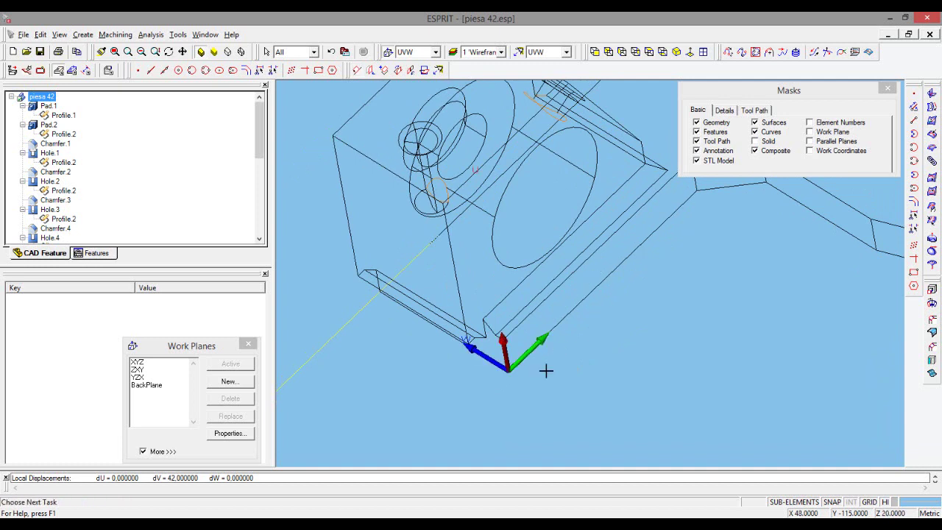
middle_click_drag(569, 365, 564, 380)
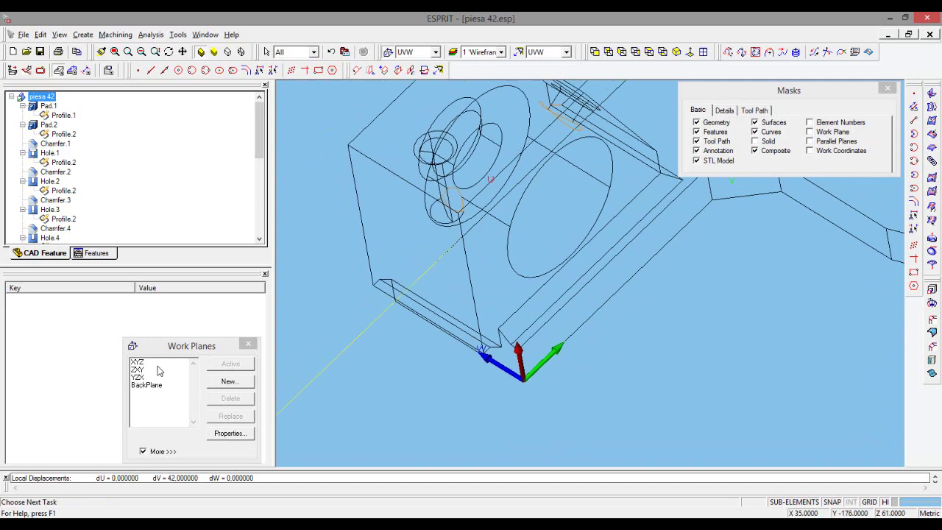
middle_click_drag(412, 366, 421, 386)
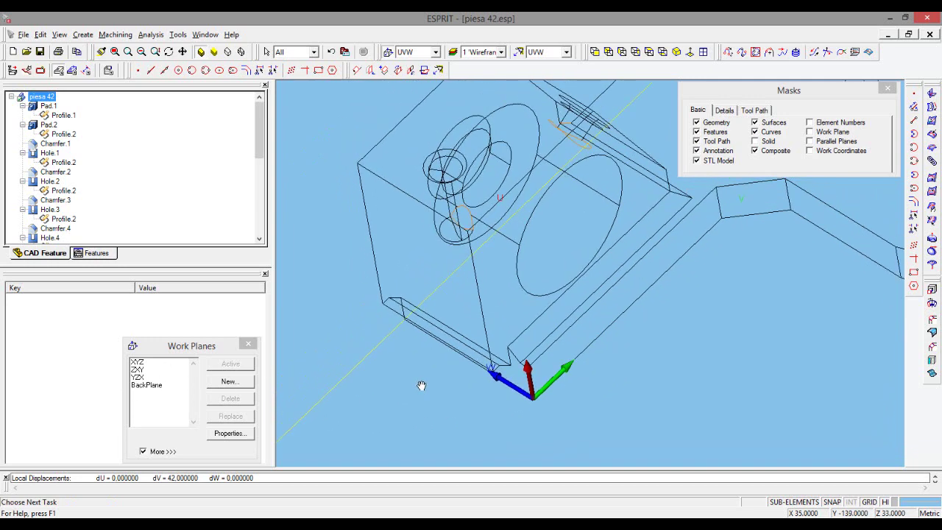
Create a work plane through three box vertices, starting from the top-left corner.
left_click(358, 71)
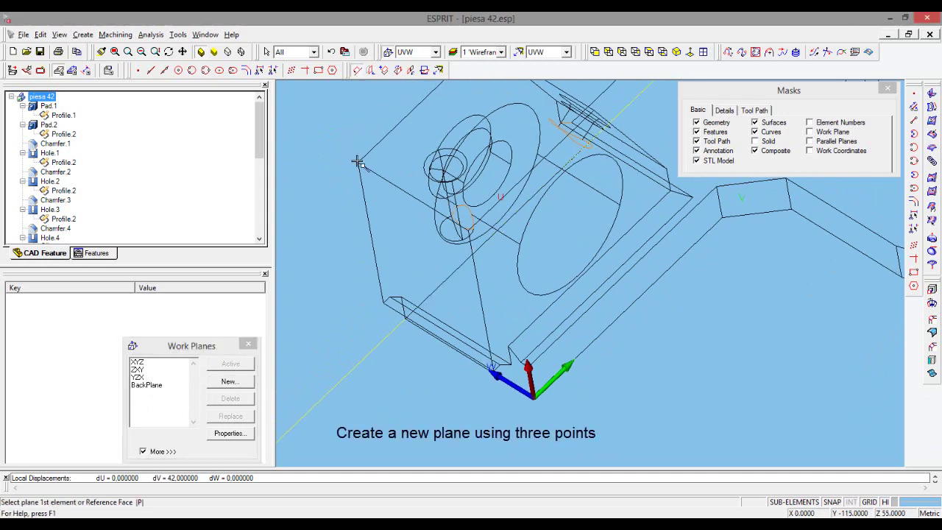
left_click(358, 163)
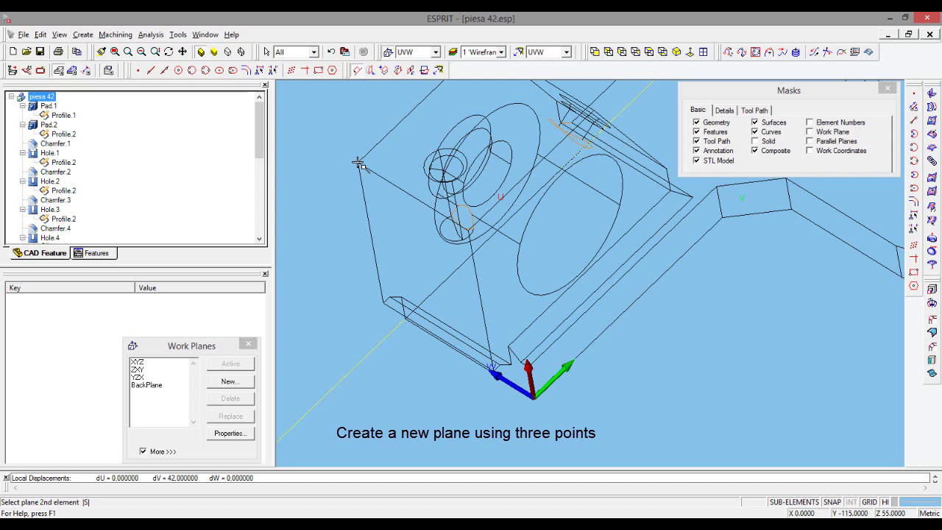
middle_click_drag(458, 278, 465, 286)
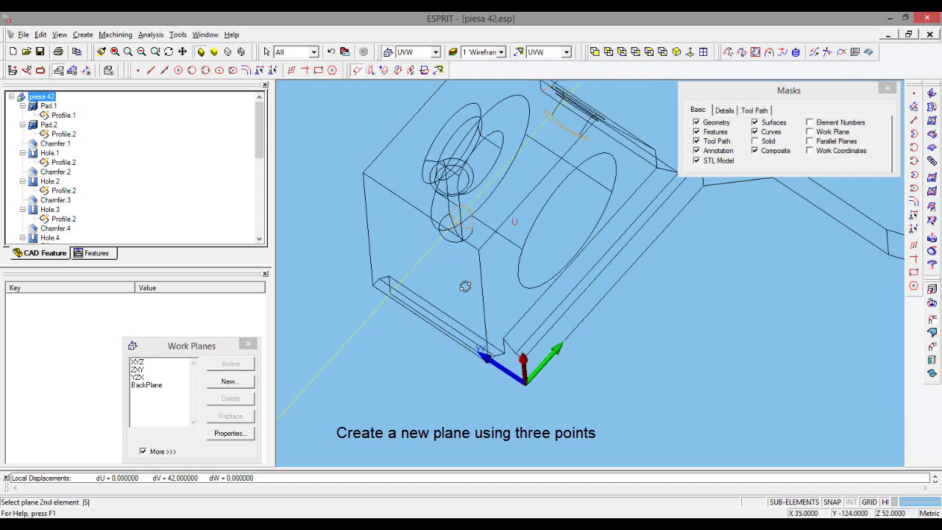
left_click(480, 253)
left_click(372, 279)
middle_click_drag(395, 231, 390, 239)
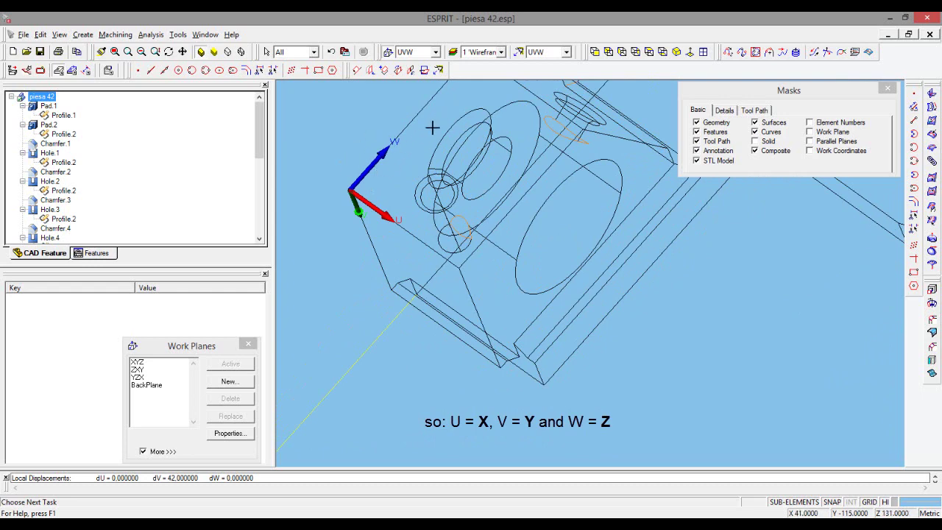
middle_click_drag(433, 128, 388, 103)
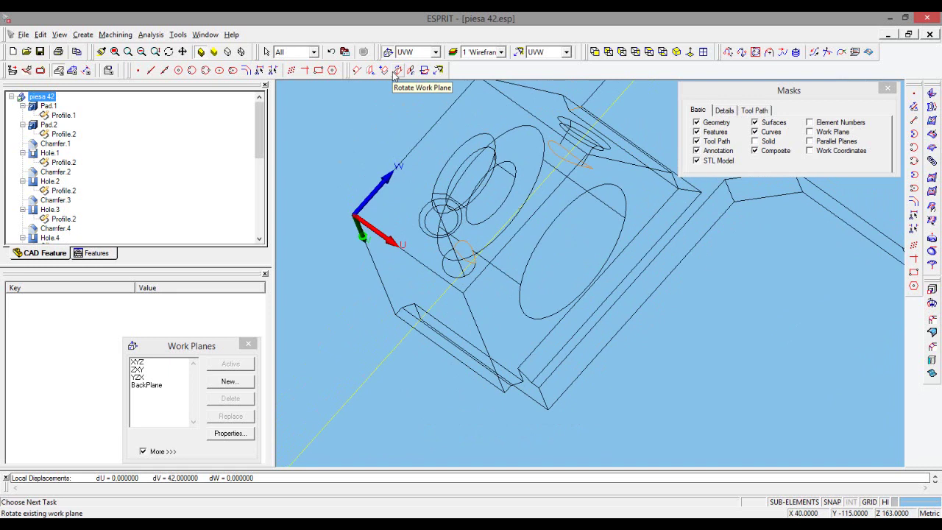
Rotate the current work plane 90 degrees about the picked box edge.
left_click(396, 72)
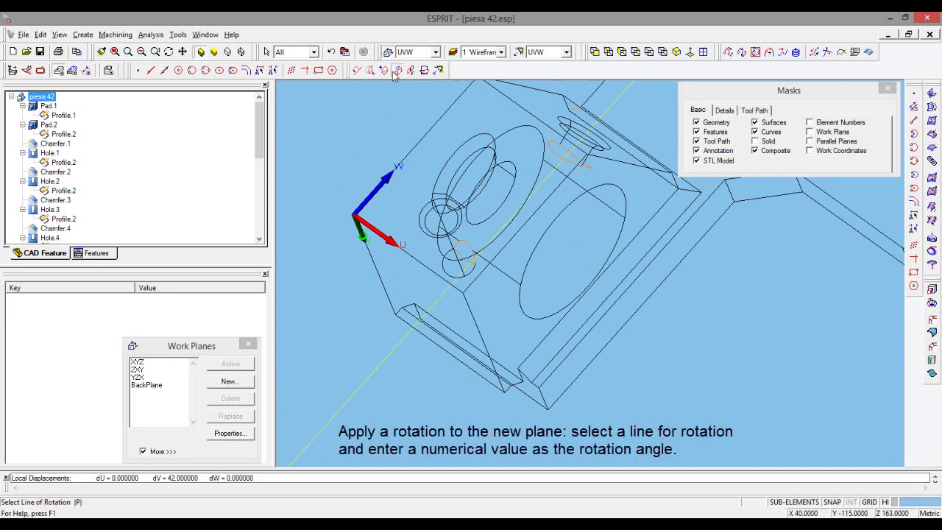
left_click(417, 262)
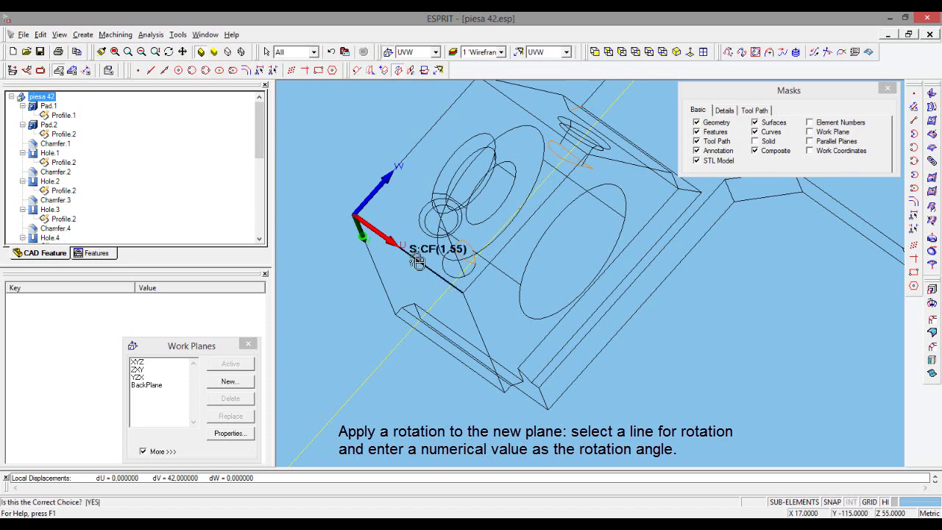
left_click(416, 262)
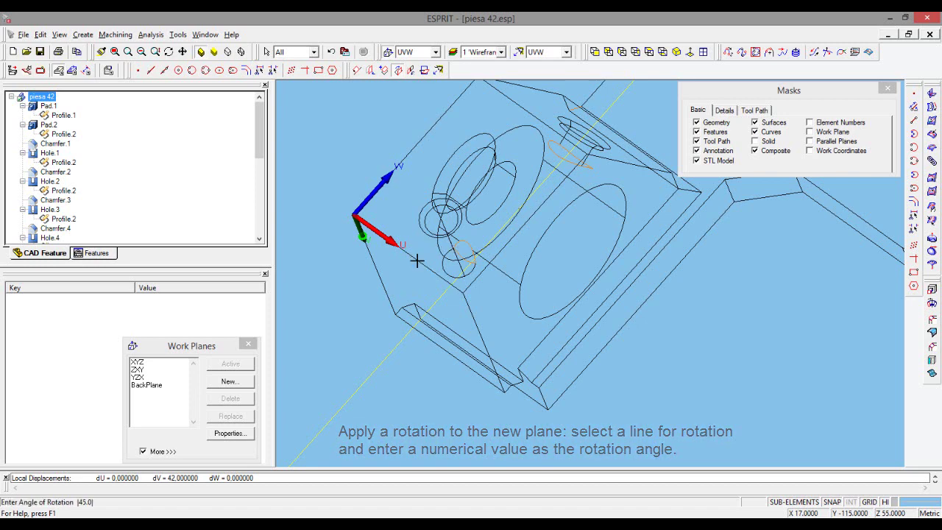
type("90")
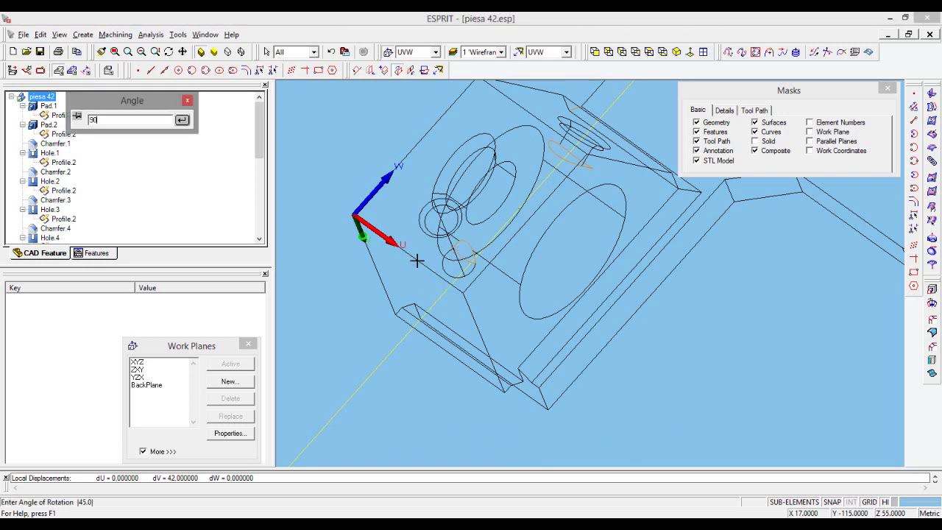
key("Return")
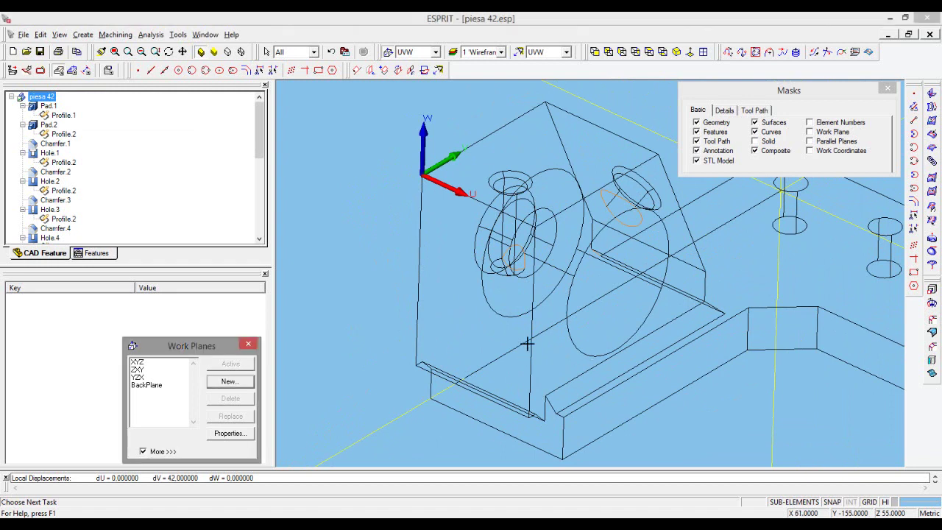
Create a parallel work plane translated U 0, V 42 and W -20.
left_click(370, 76)
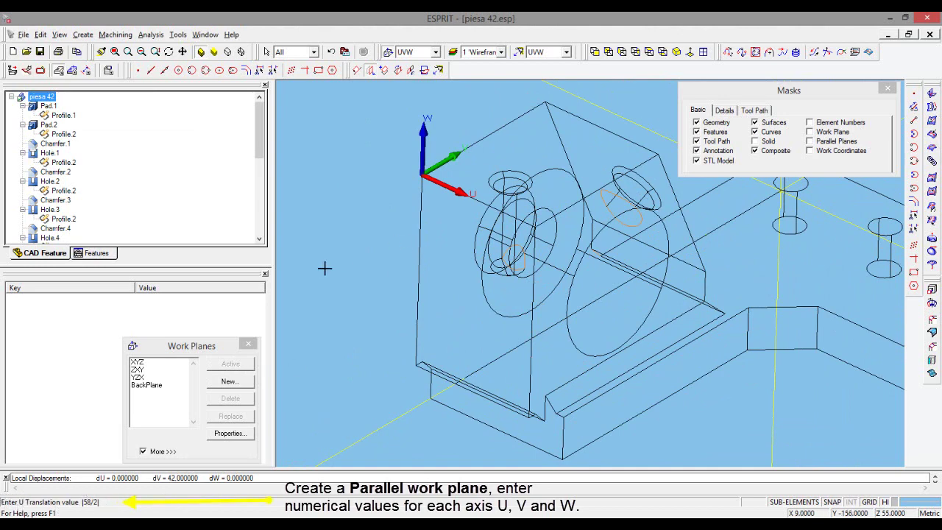
type("0")
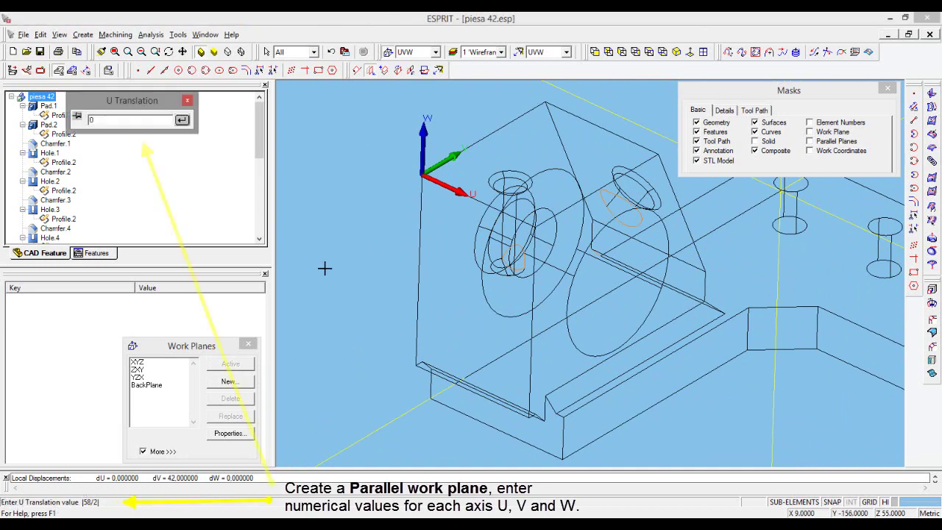
key("Return")
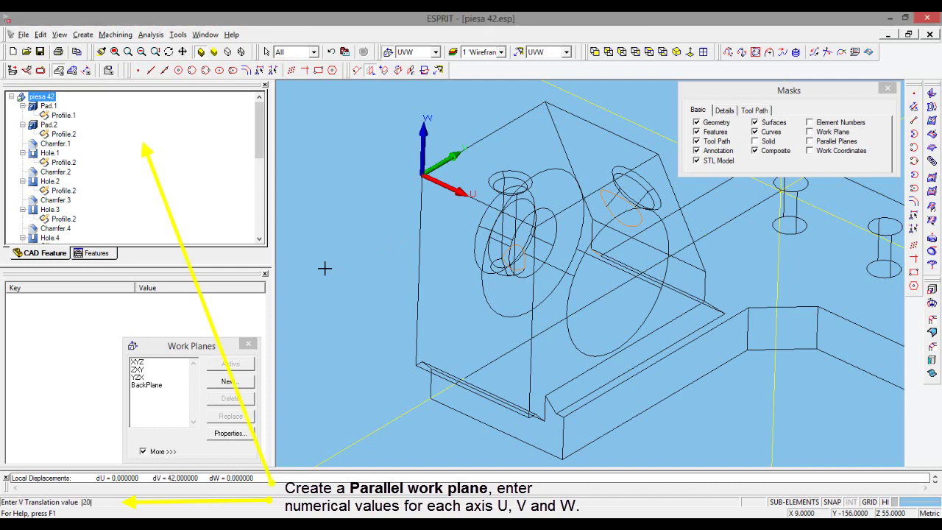
type("42")
key("Return")
type("1")
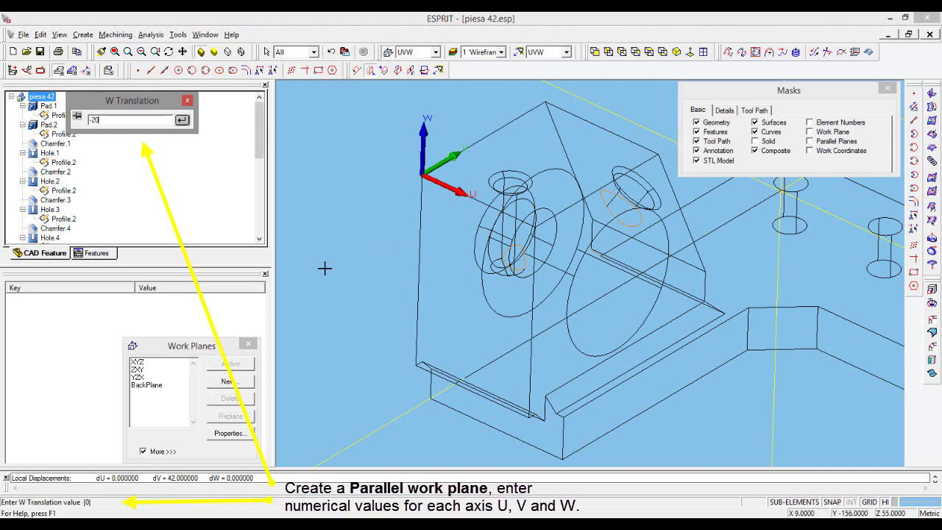
key("Return")
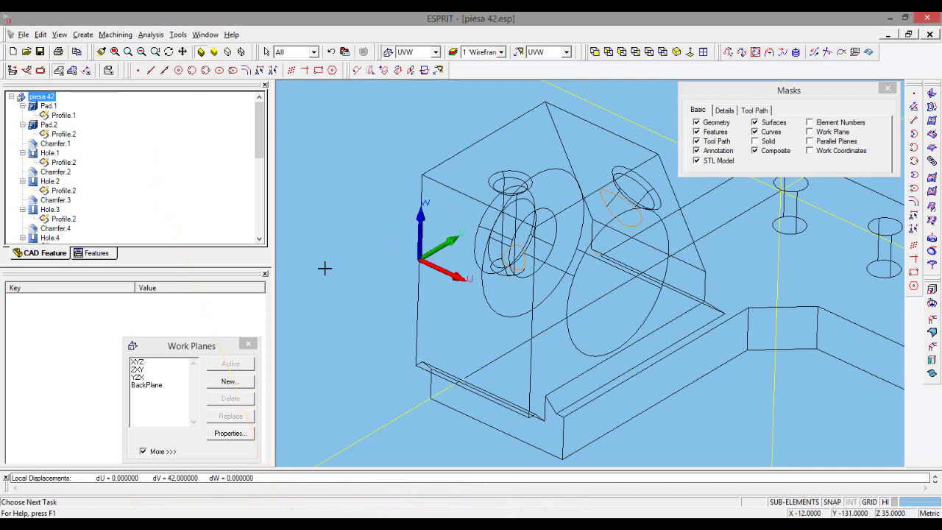
Start the work plane translation, turn on Element Numbers labels, and frame the whole part.
left_click(385, 72)
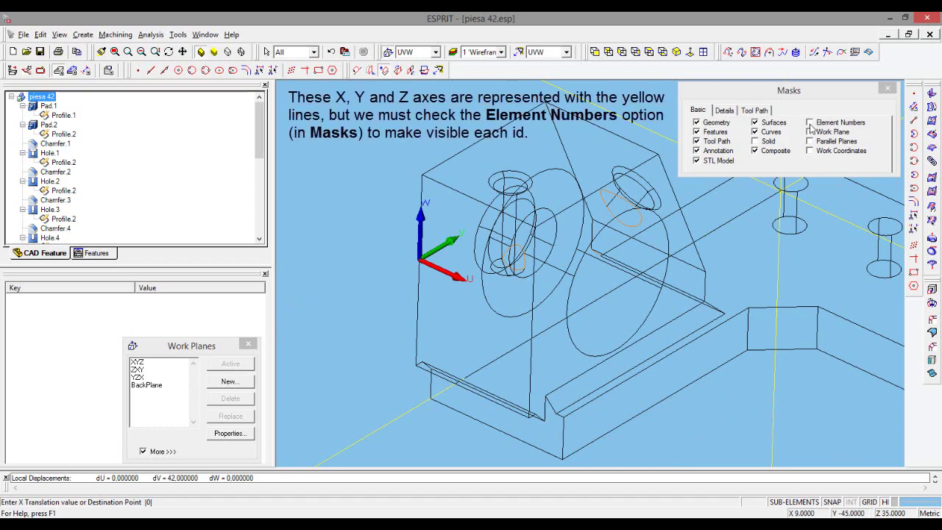
left_click(809, 124)
mouse_move(582, 145)
middle_mouse_down()
mouse_move(526, 187)
mouse_move(459, 204)
middle_mouse_up()
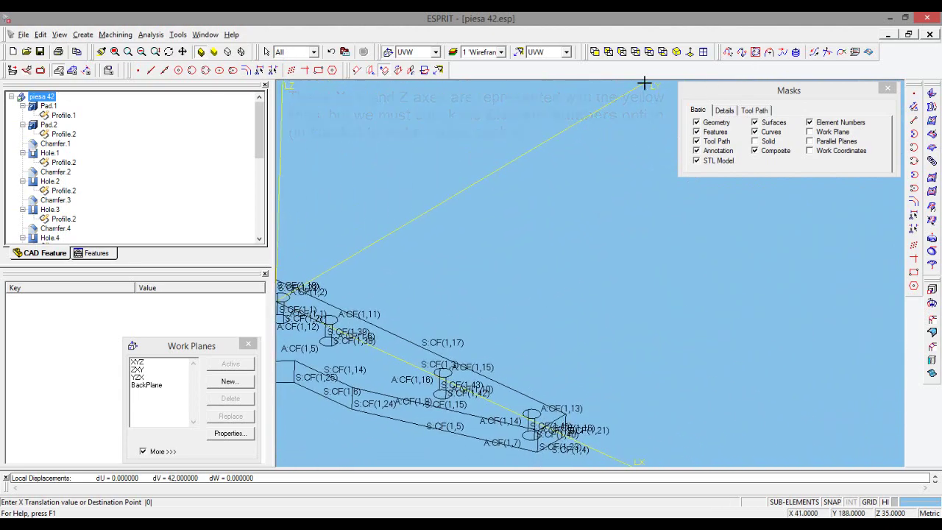
middle_click_drag(457, 143, 623, 142, "shift")
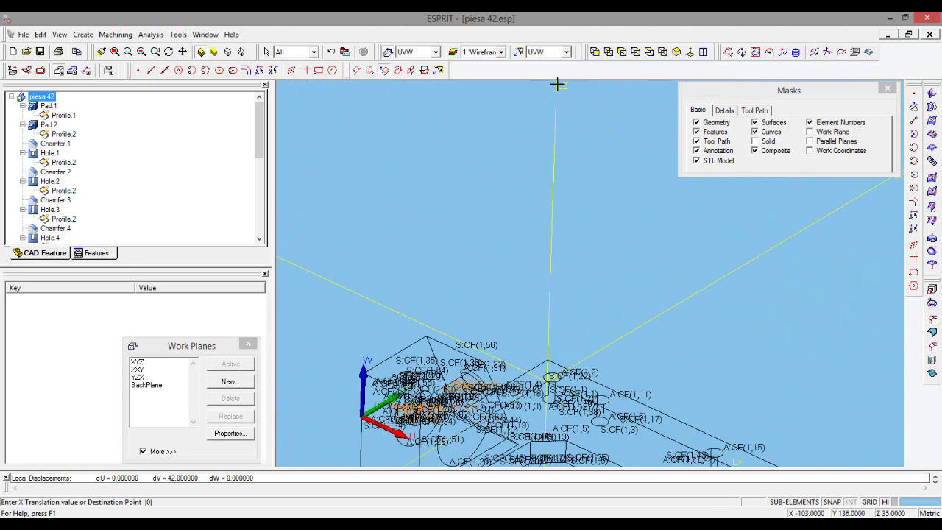
scroll(537, 247, "down", 2)
middle_click_drag(542, 251, 840, 383)
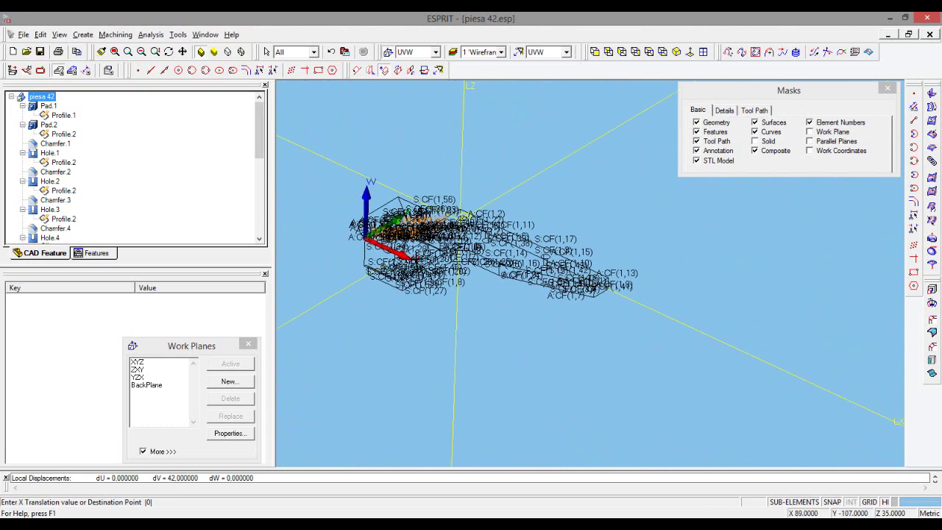
scroll(361, 228, "up", 1)
scroll(357, 226, "up", 2)
scroll(388, 242, "up", 1)
middle_click_drag(387, 242, 415, 216)
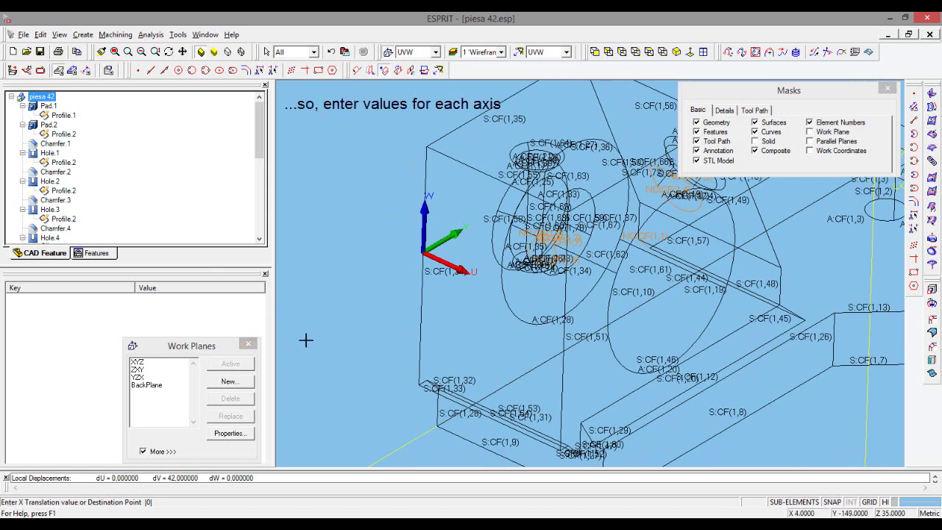
Translate the work plane by X 10, Y 0 and Z 25.
type("10")
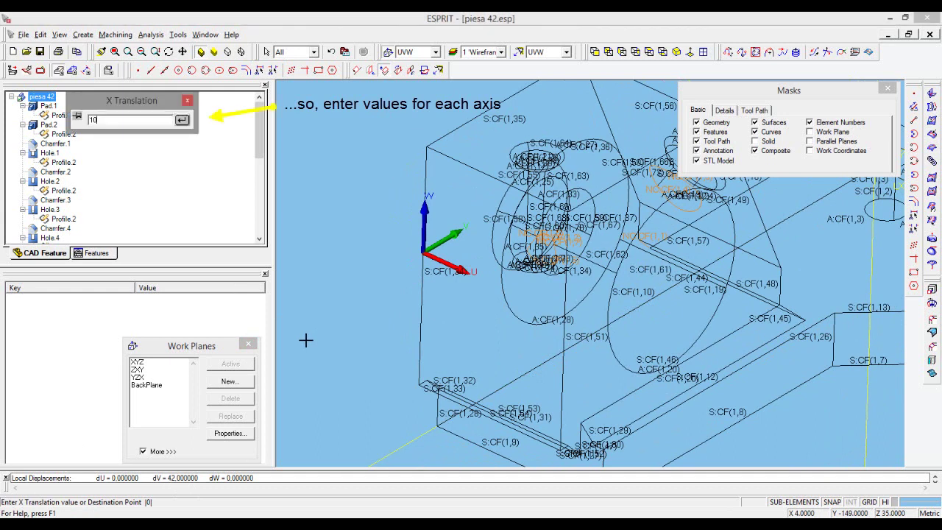
key("Return")
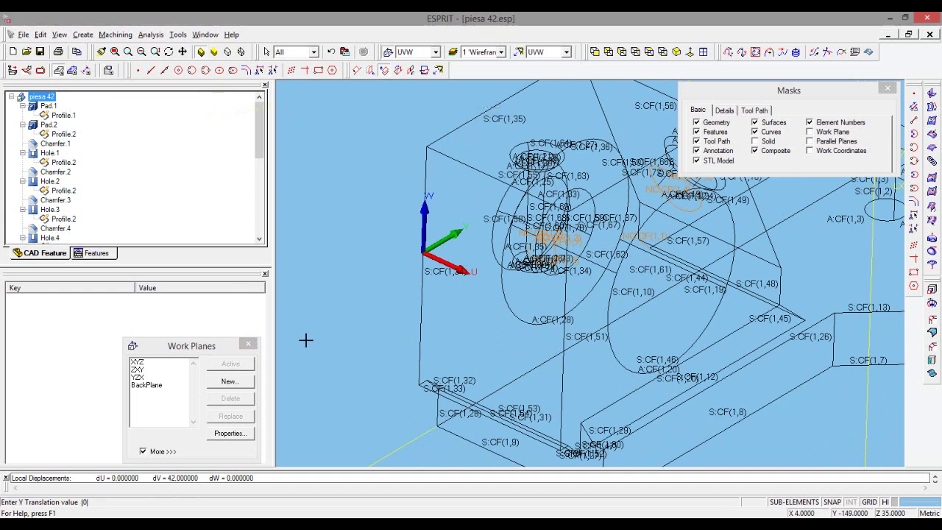
type("0")
key("Return")
type("25")
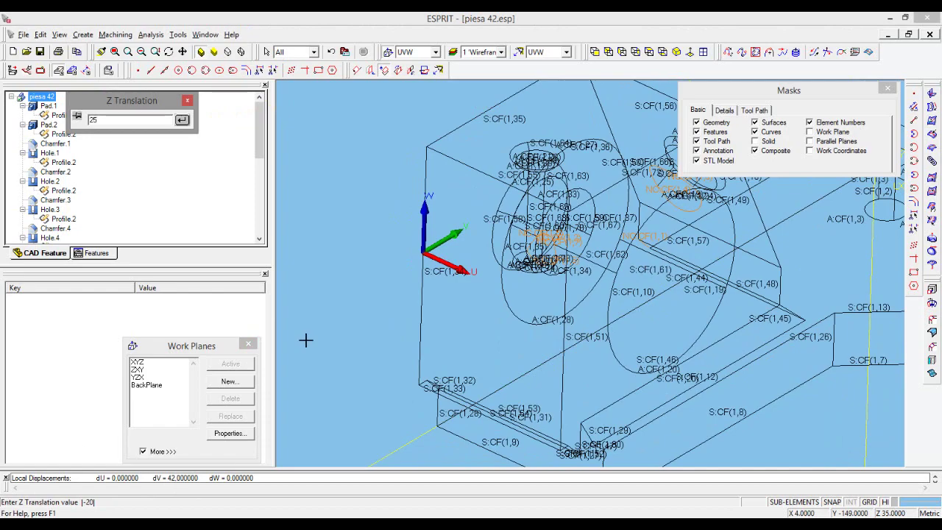
key("Return")
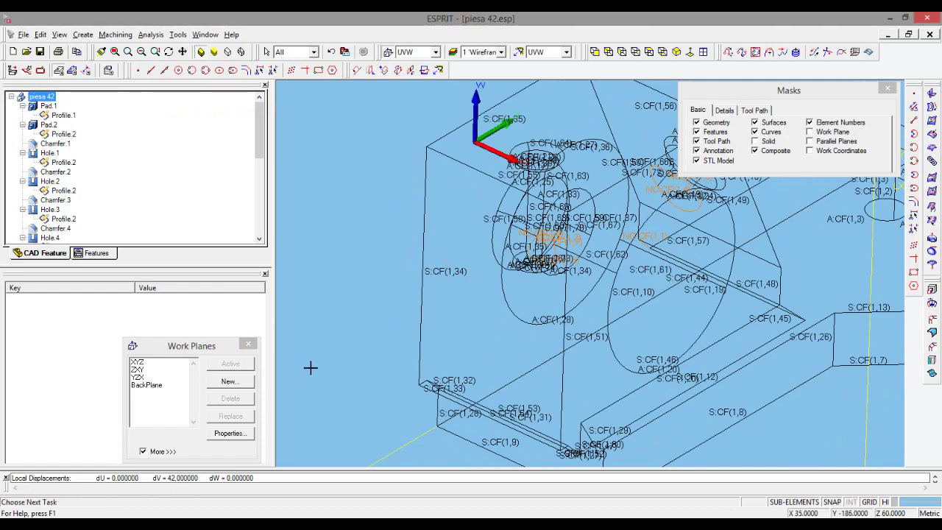
Turn off the Element Numbers labels on the model.
mouse_move(313, 268)
left_mouse_down()
mouse_move(362, 305)
mouse_move(305, 270)
mouse_move(424, 308)
mouse_move(459, 296)
mouse_move(446, 301)
left_mouse_up()
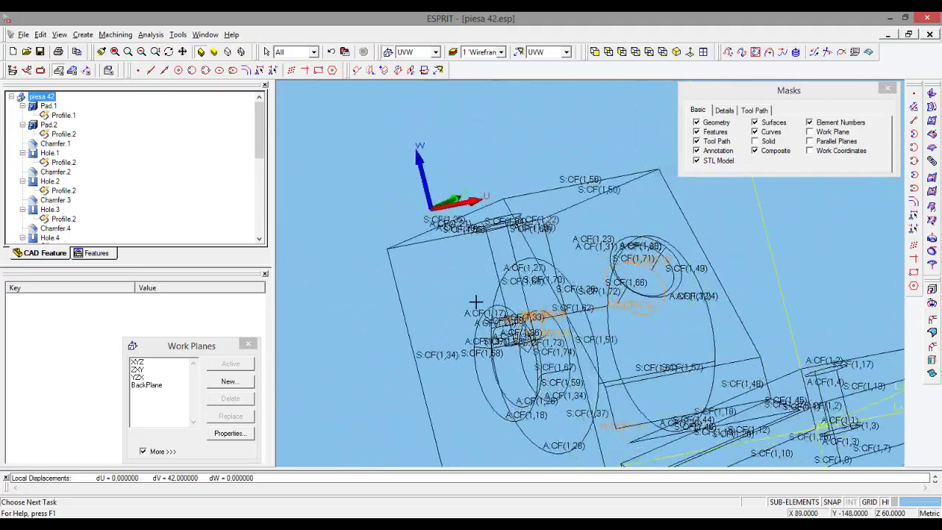
left_click_drag(640, 287, 697, 291)
mouse_move(743, 410)
left_mouse_down()
mouse_move(768, 351)
mouse_move(769, 372)
left_mouse_up()
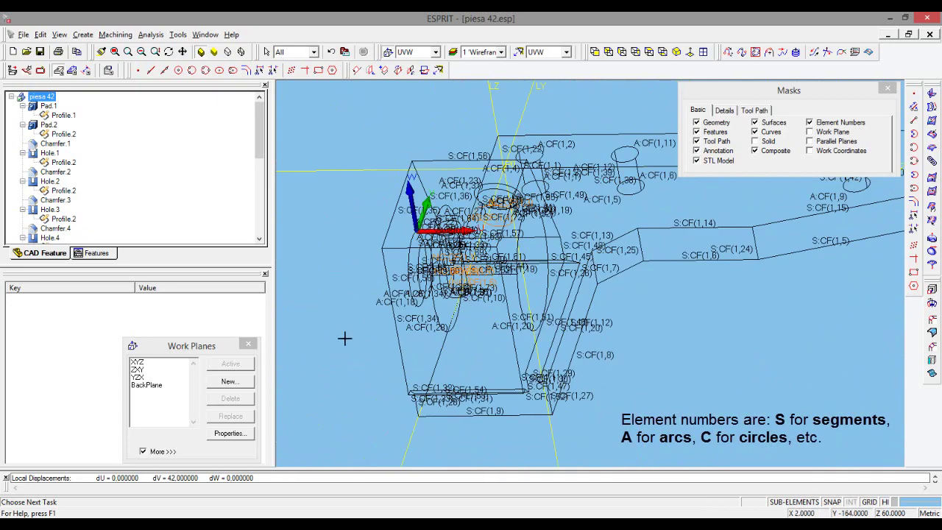
mouse_move(343, 337)
left_mouse_down()
mouse_move(328, 294)
mouse_move(736, 295)
left_mouse_up()
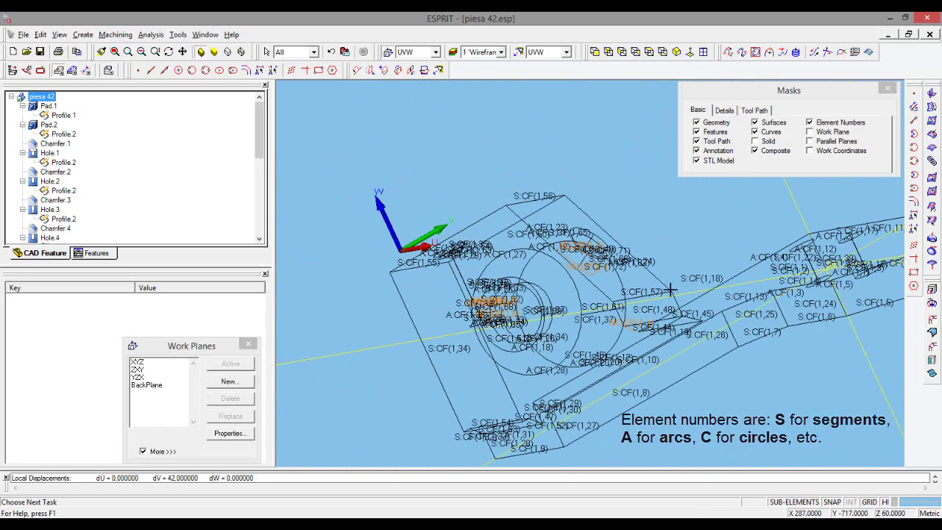
left_click(811, 123)
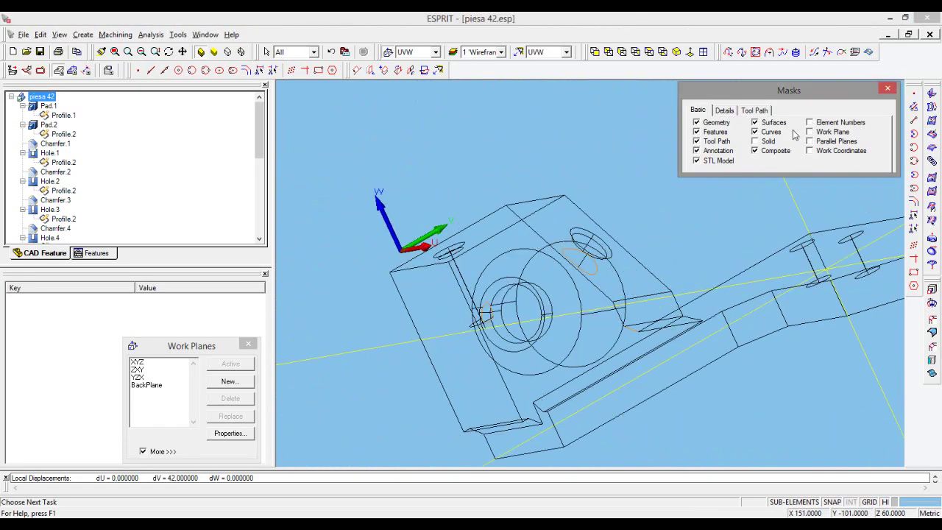
Undo the last work plane translation, bringing the plane back lower on the block.
left_click(331, 55)
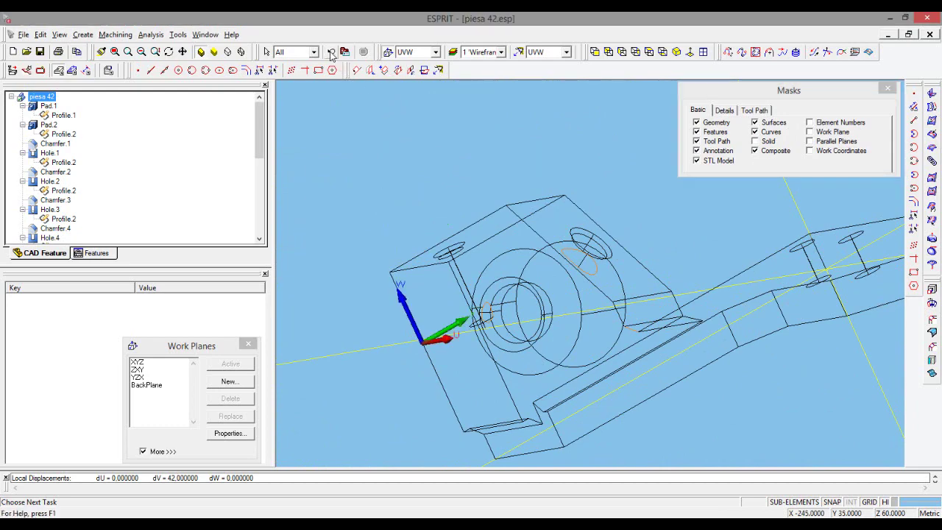
middle_click_drag(374, 179, 448, 160)
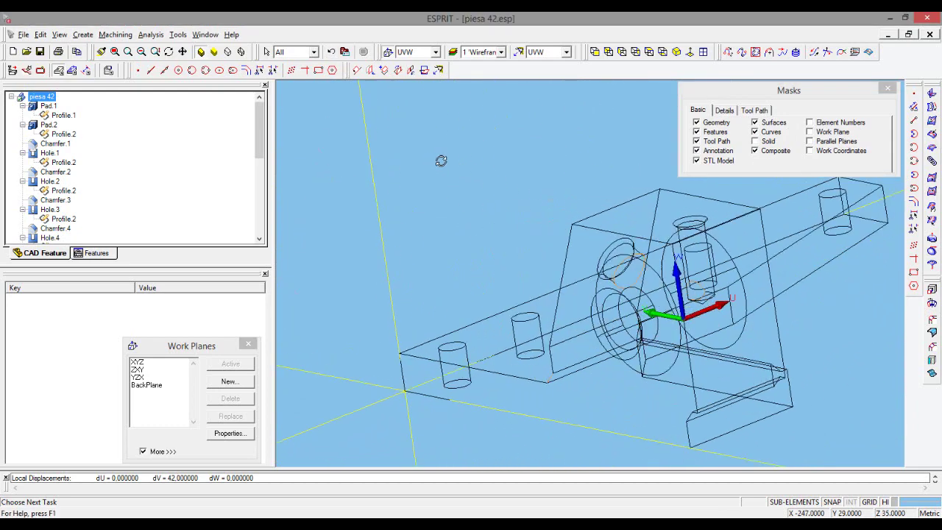
mouse_move(499, 301)
middle_mouse_down()
mouse_move(373, 265)
mouse_move(543, 341)
mouse_move(521, 342)
middle_mouse_up()
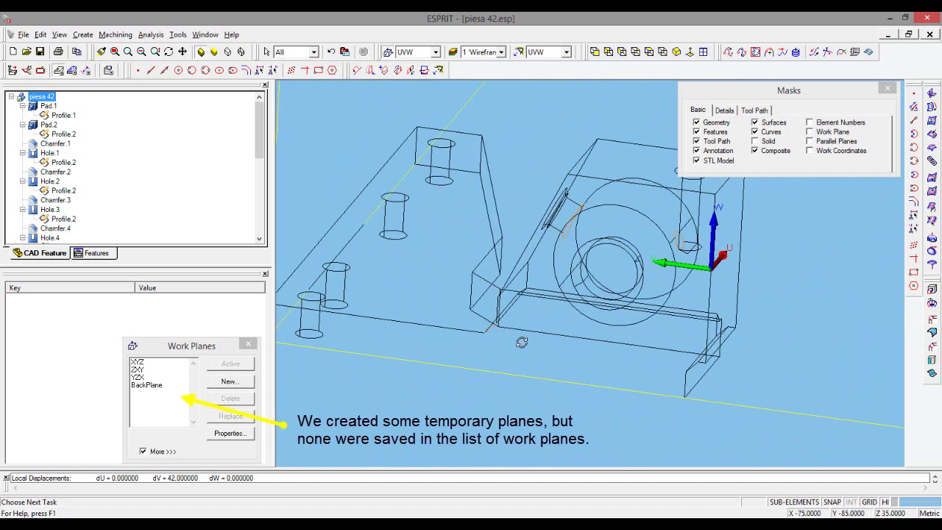
Use Rotate UVW with angles U 45°, V 0° and W 30°.
left_click(411, 71)
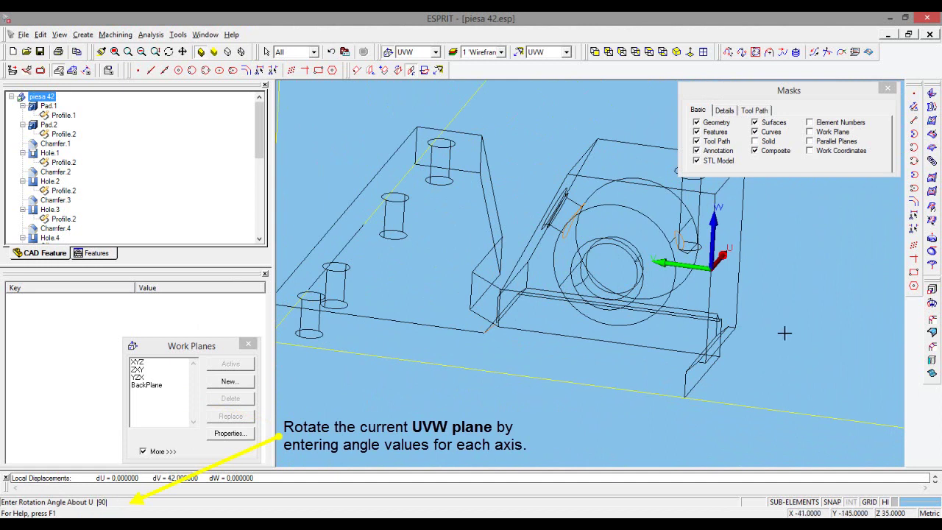
type("45")
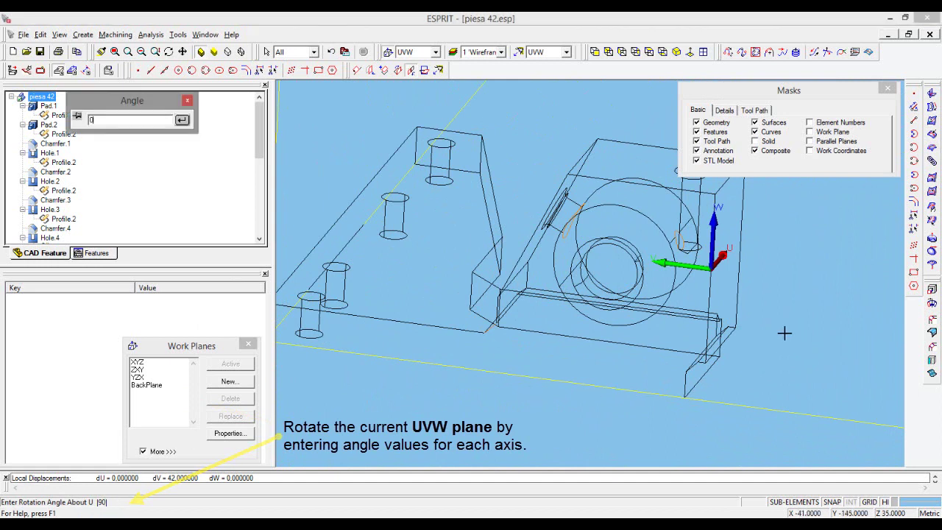
key("Return")
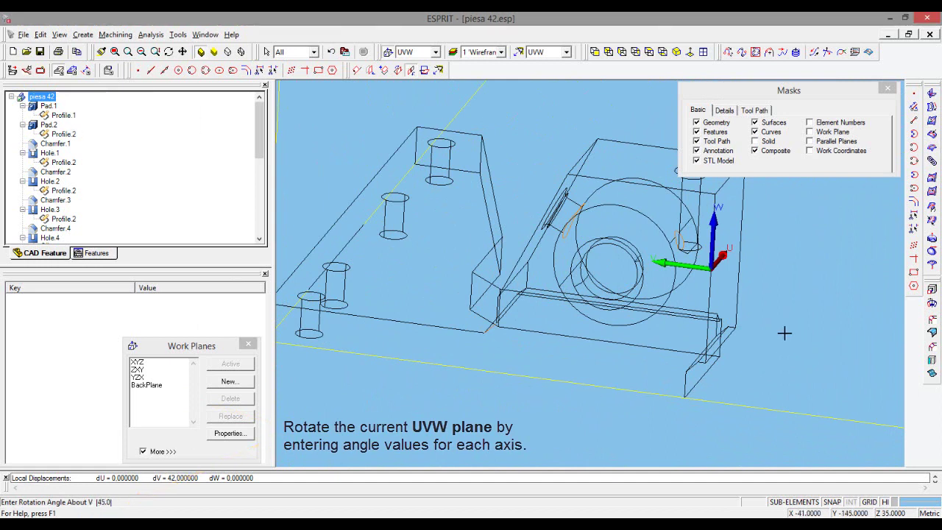
type("0")
key("Return")
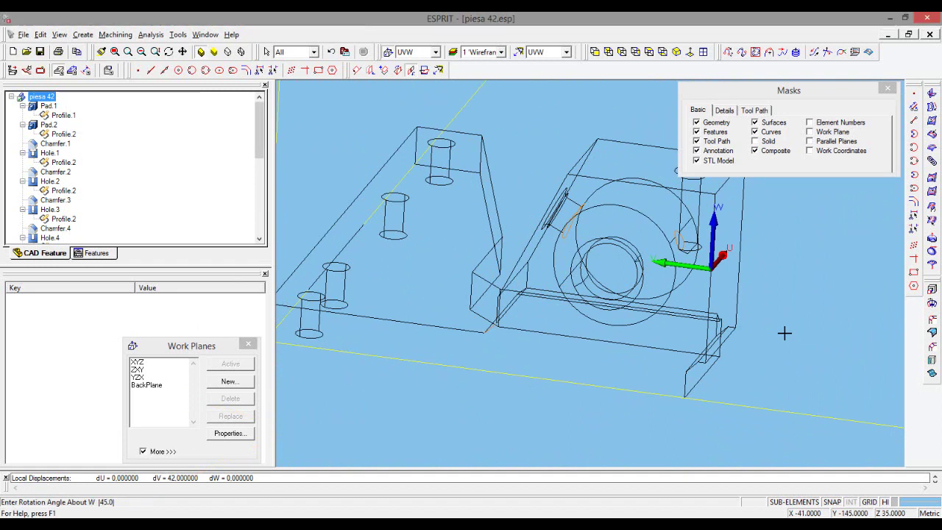
type("30")
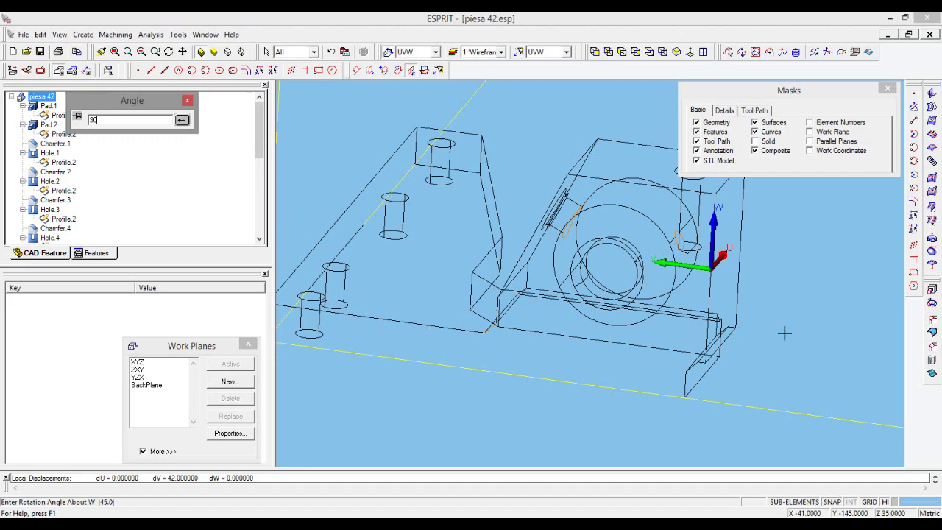
key("Return")
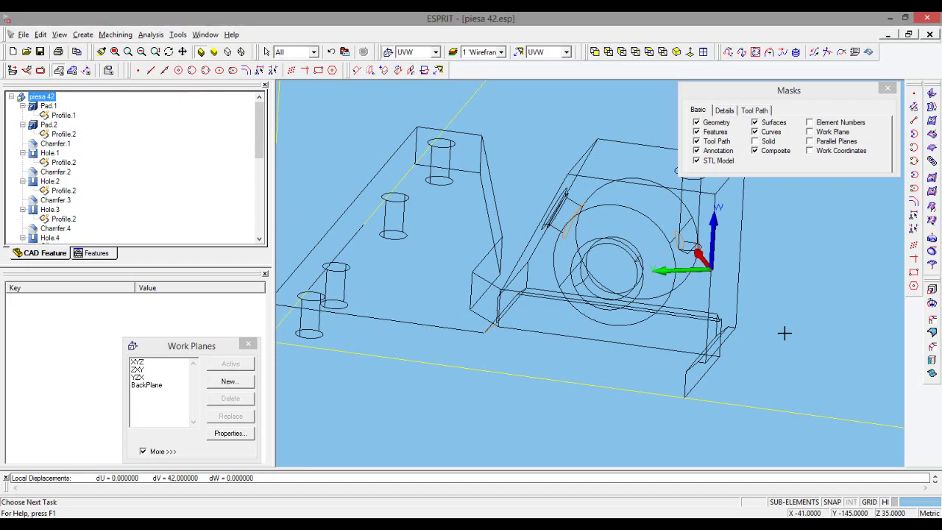
mouse_move(810, 327)
middle_mouse_down()
mouse_move(809, 358)
mouse_move(779, 358)
mouse_move(758, 338)
middle_mouse_up()
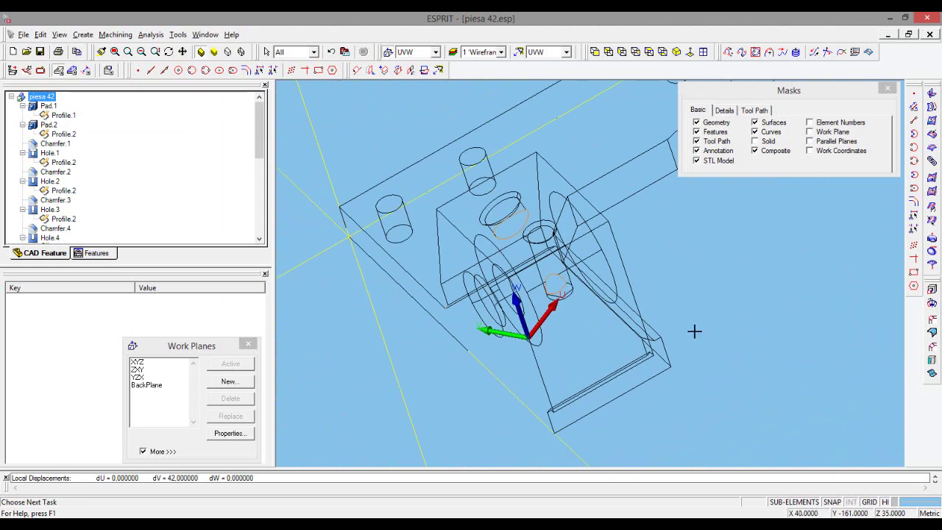
Undo the work plane rotation.
left_click(331, 53)
middle_click_drag(412, 410, 444, 361)
mouse_move(379, 383)
middle_mouse_down()
mouse_move(412, 394)
mouse_move(407, 388)
middle_mouse_up()
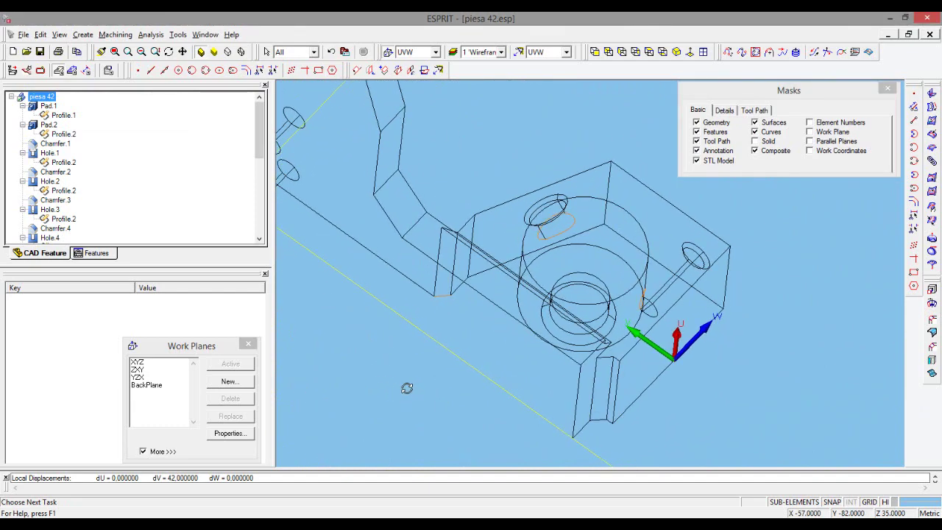
Define a work plane from three picked elements at the block's top corner.
left_click(357, 70)
middle_click_drag(472, 104, 517, 153, "shift")
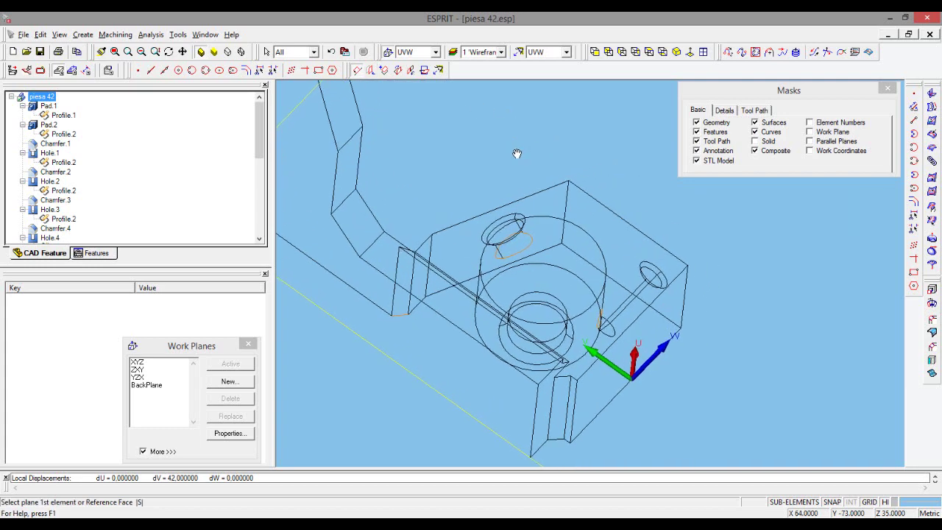
left_click(568, 180)
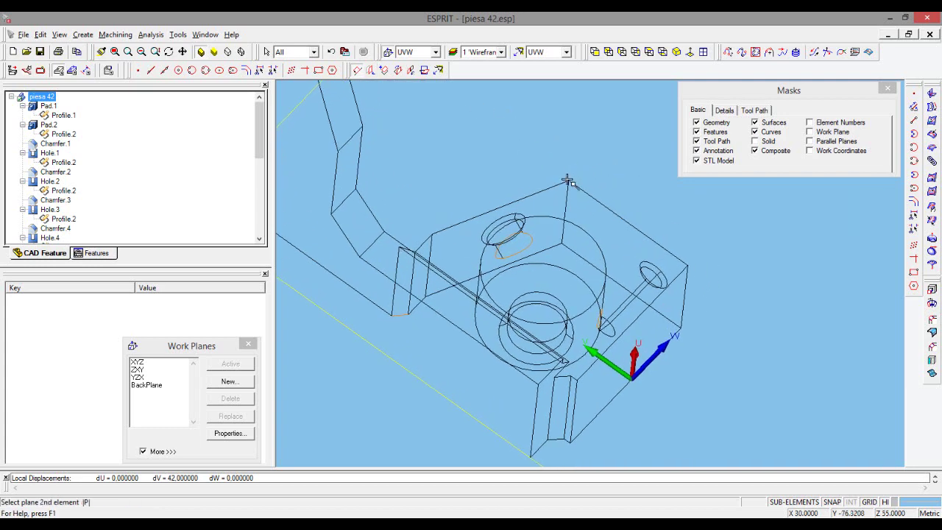
left_click(432, 231)
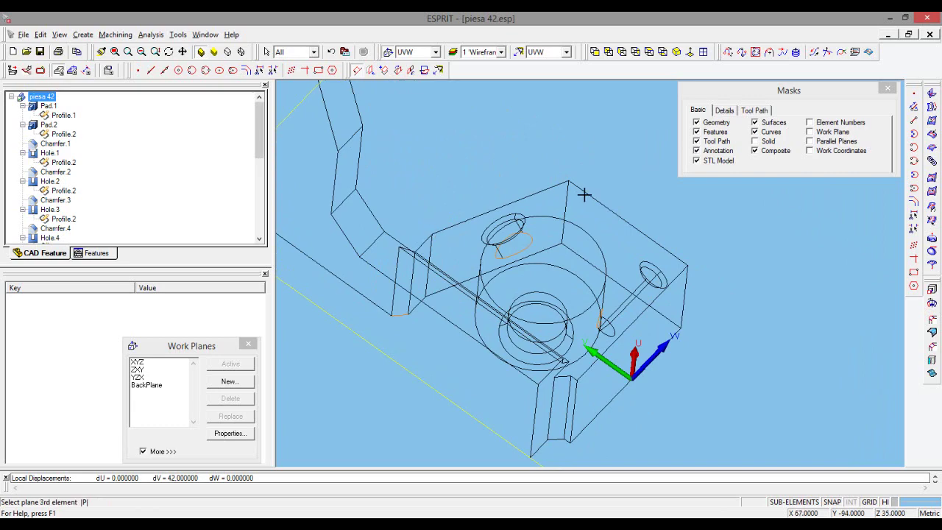
left_click(561, 244)
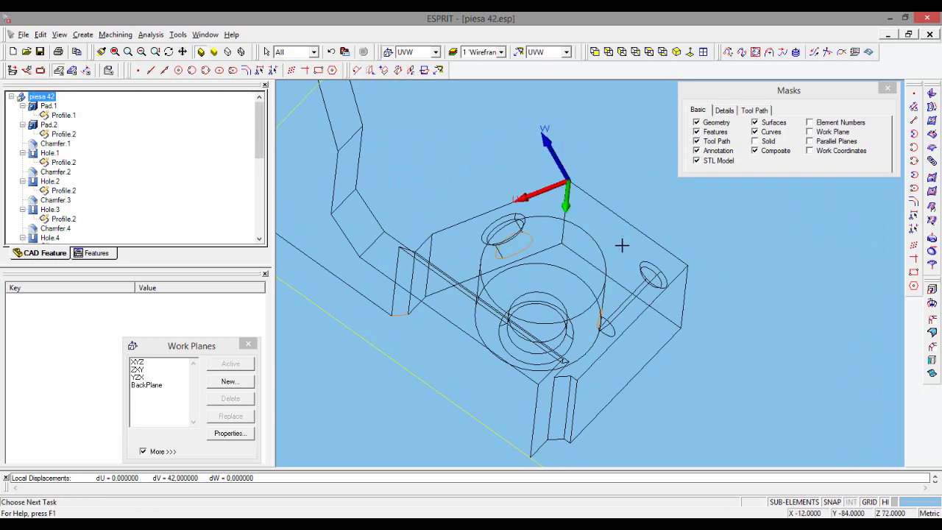
middle_click_drag(608, 240, 602, 265)
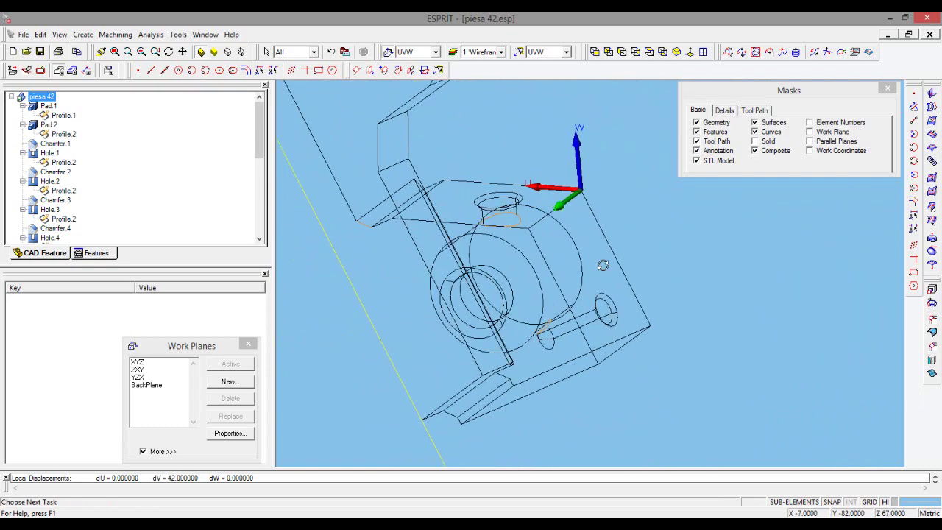
middle_click_drag(505, 269, 471, 287)
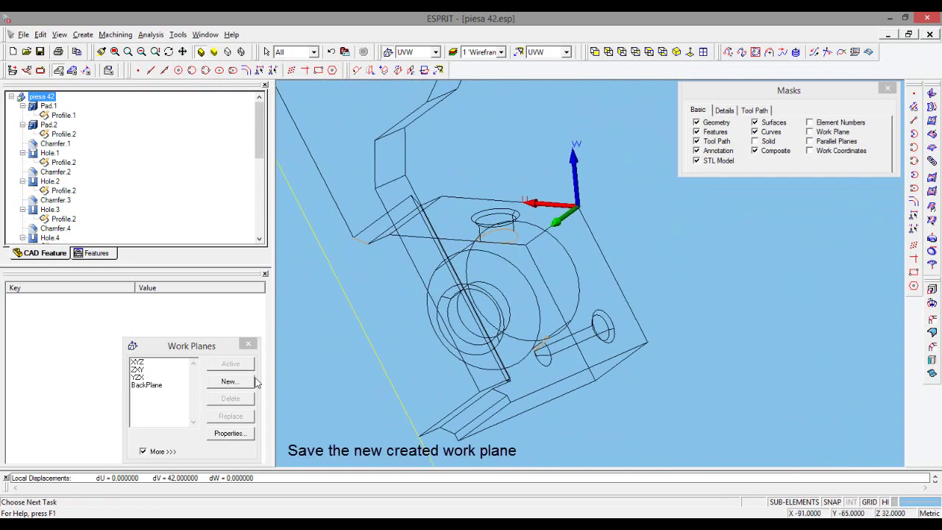
Save the current work plane under the name SecondaryFacePlane.
left_click(229, 382)
type("Se")
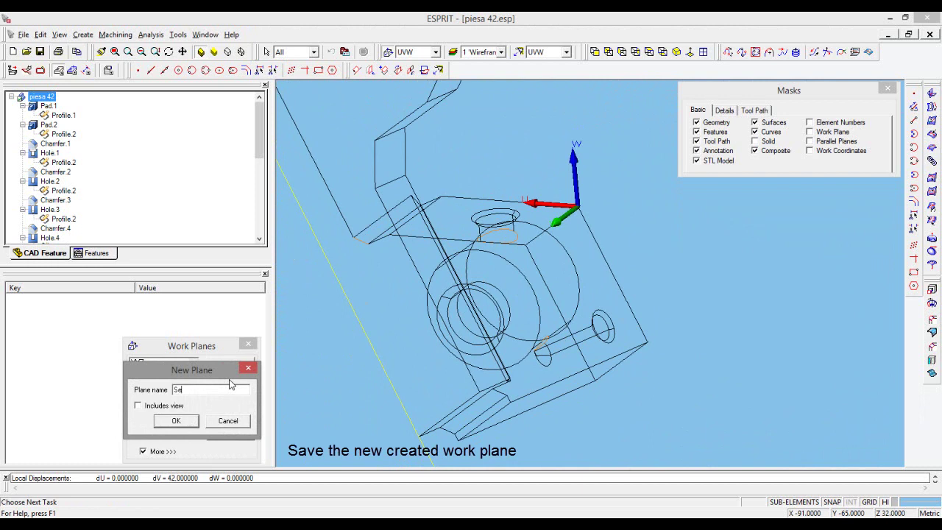
type("condaryFacePlane")
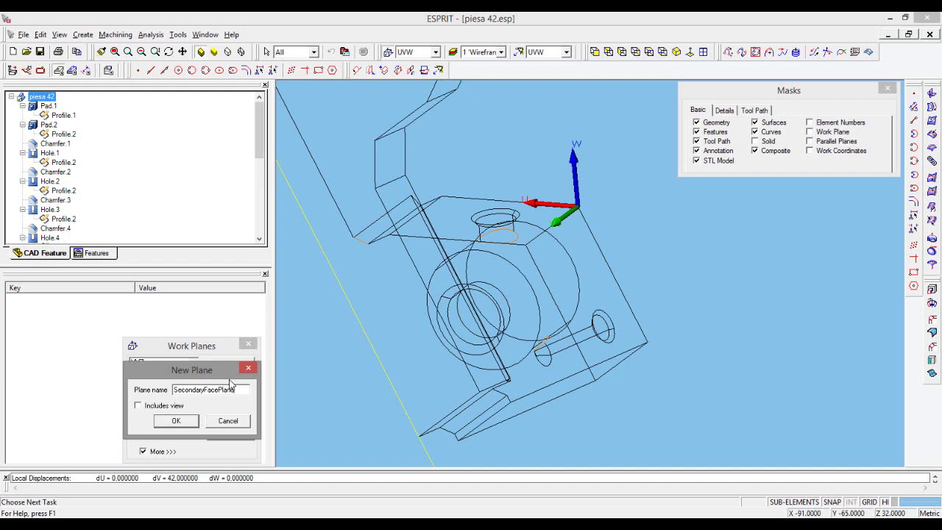
left_click(177, 421)
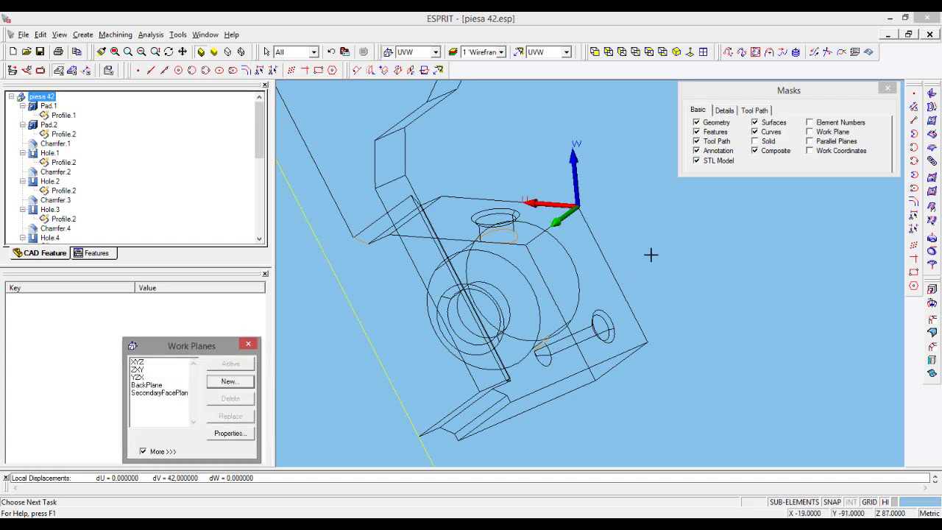
Switch the active work plane through XYZ, ZXY and BackPlane, ending on SecondaryFacePlane.
mouse_move(656, 240)
middle_mouse_down()
mouse_move(636, 229)
mouse_move(651, 231)
middle_mouse_up()
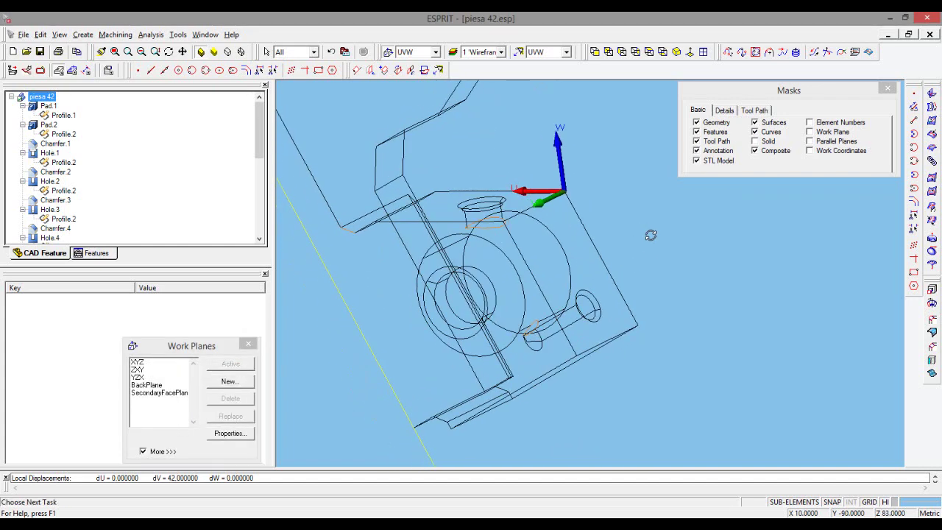
left_click(436, 53)
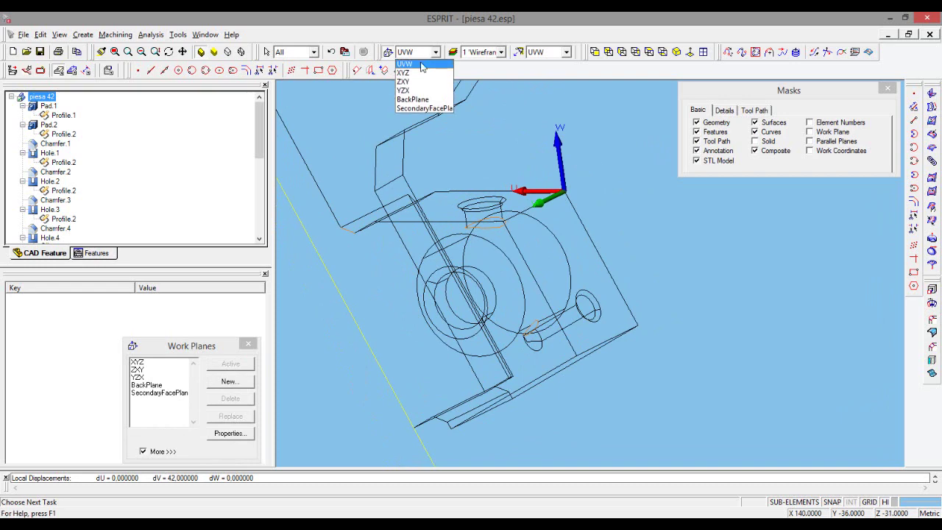
left_click(413, 67)
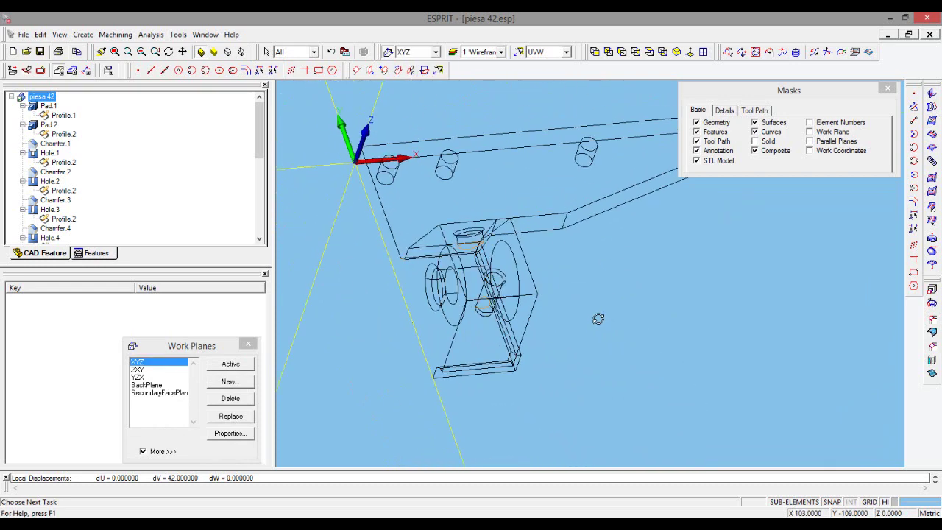
left_click(437, 56)
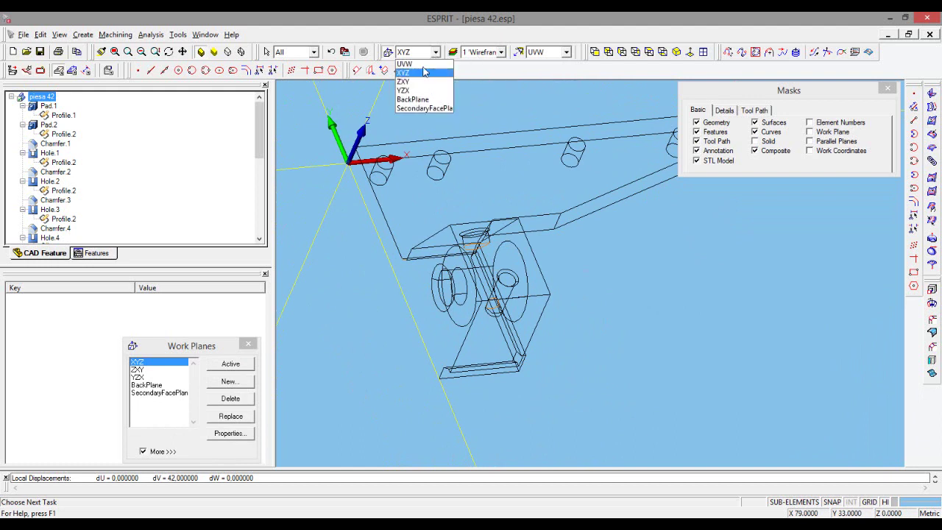
left_click(424, 74)
left_click(437, 53)
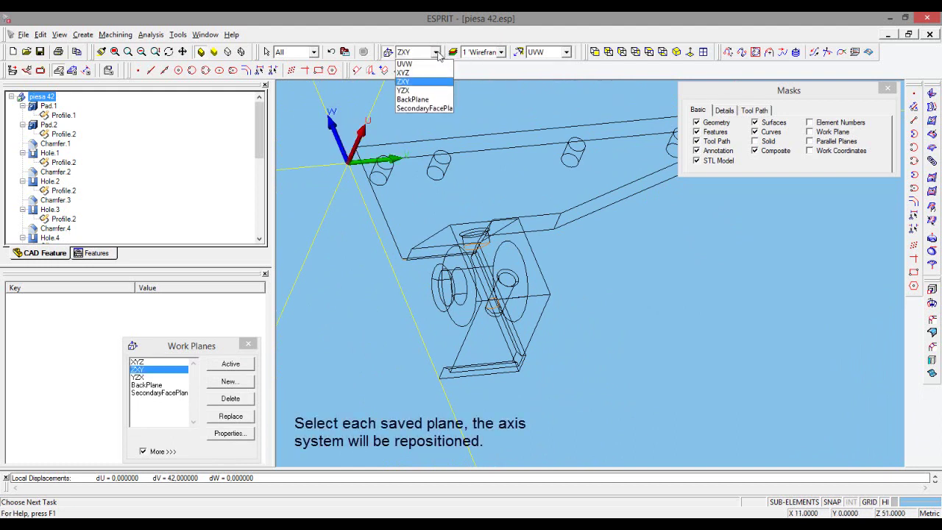
left_click(427, 101)
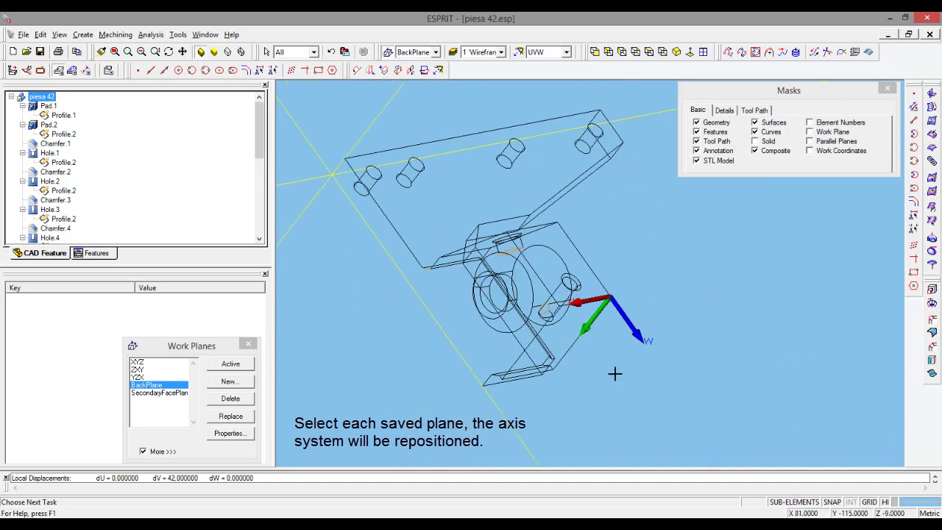
left_click(435, 53)
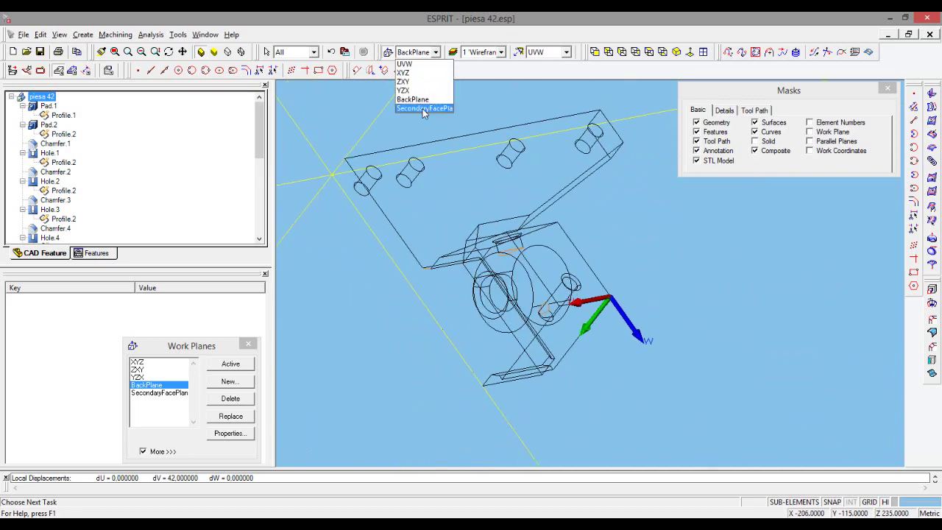
left_click(425, 110)
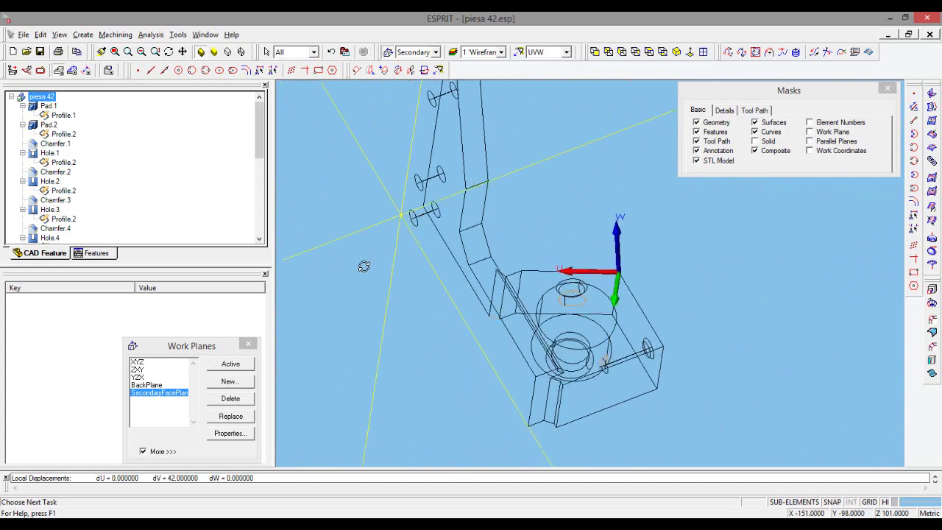
scroll(519, 274, "up", 2)
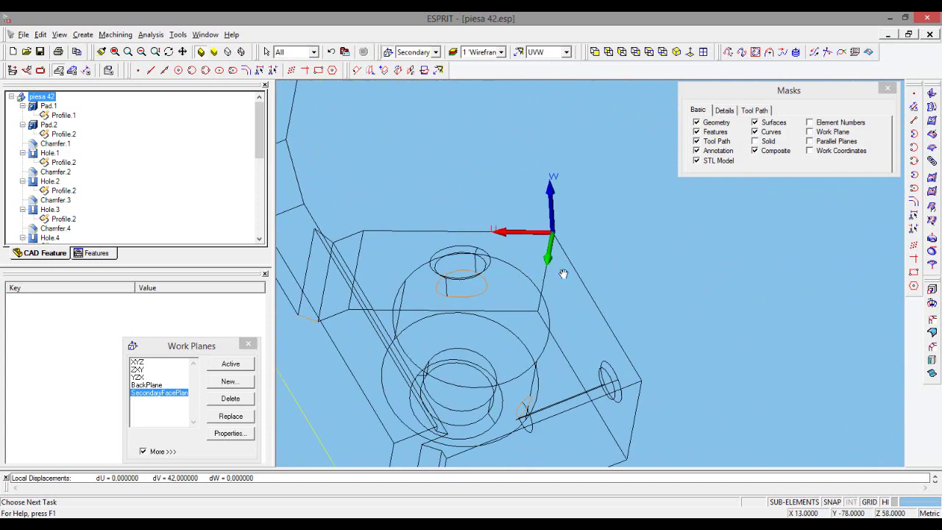
middle_click_drag(563, 273, 582, 257)
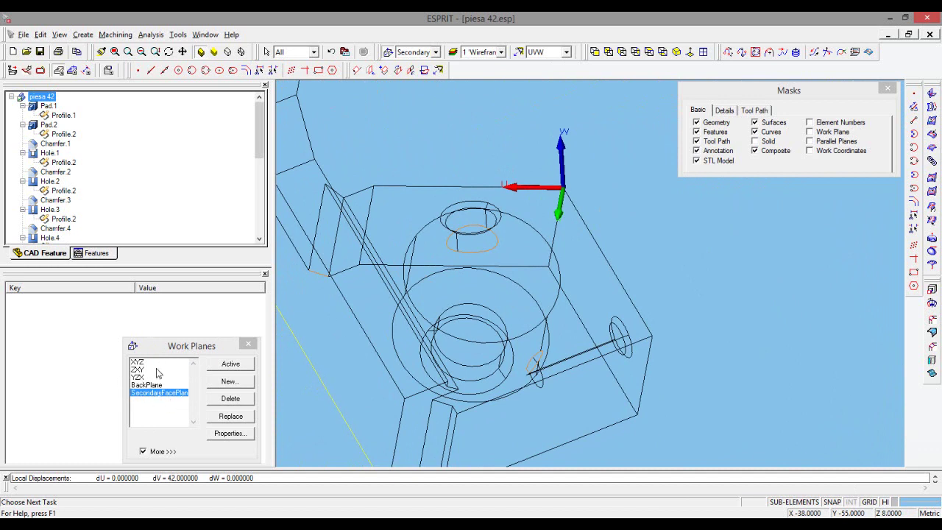
Enable Includes view in SecondaryFacePlane's properties and widen the Work Planes list.
left_click(156, 394)
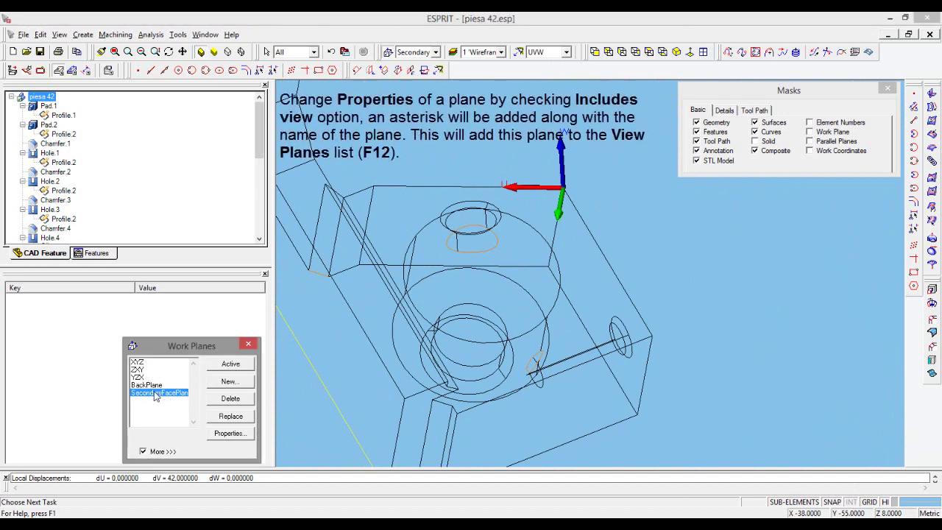
left_click(228, 434)
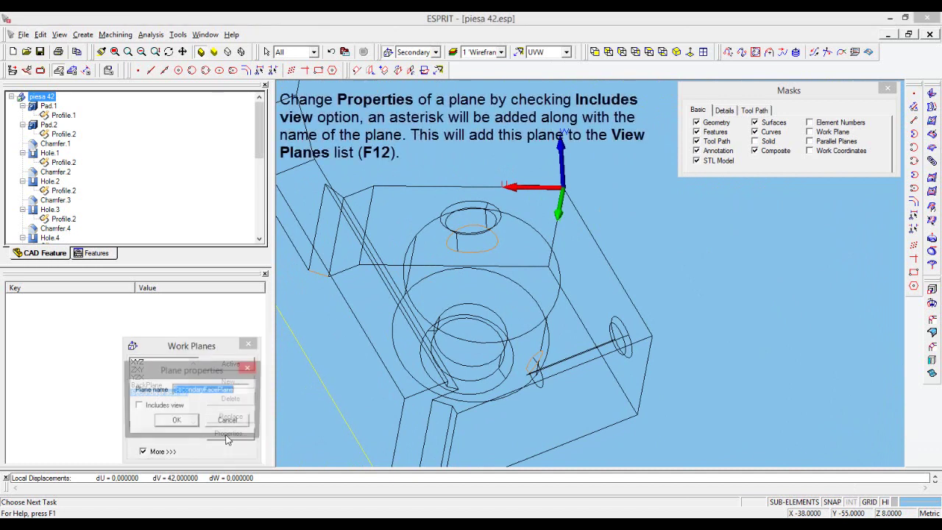
left_click(140, 409)
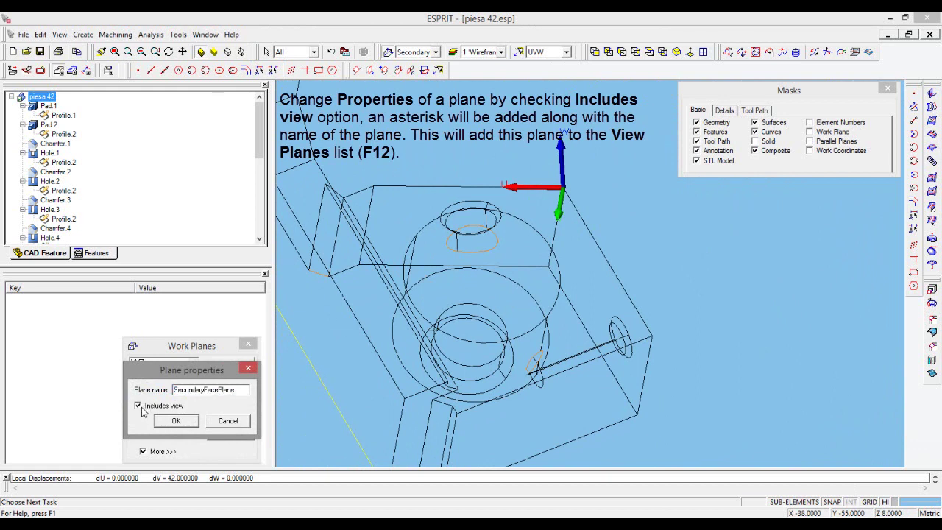
left_click(182, 421)
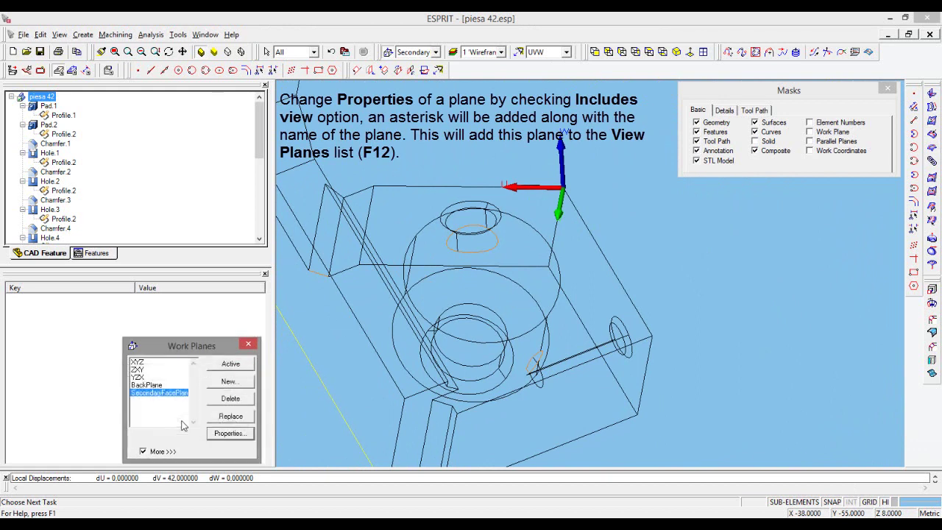
left_click_drag(123, 399, 78, 395)
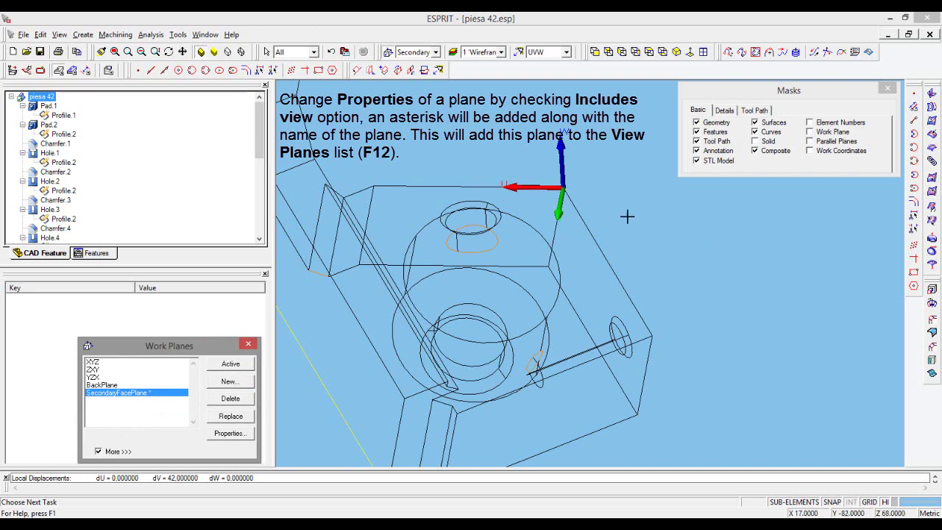
middle_click_drag(627, 213, 612, 204)
left_click(435, 51)
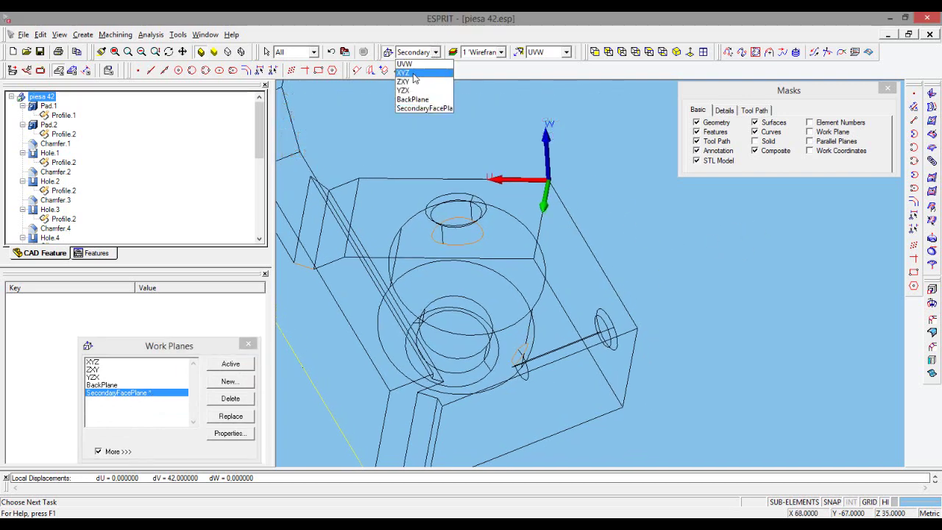
Switch the work plane to XYZ, then SecondaryFacePlane, then back to XYZ in 3D.
left_click(414, 62)
left_click(435, 51)
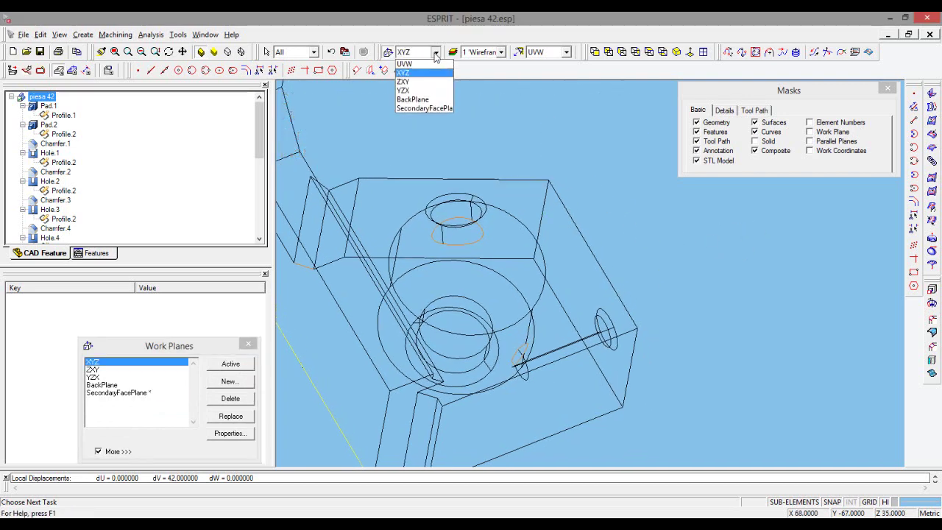
left_click(438, 109)
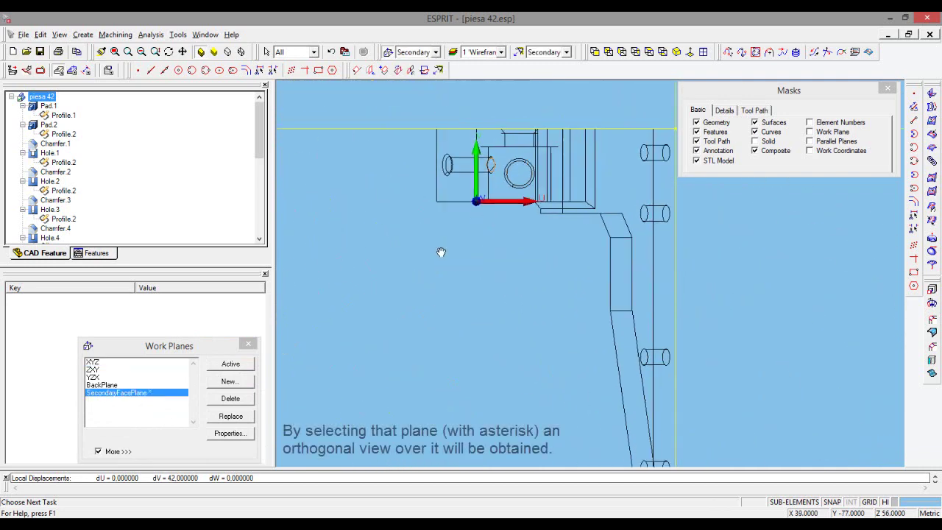
middle_click_drag(445, 310, 443, 321)
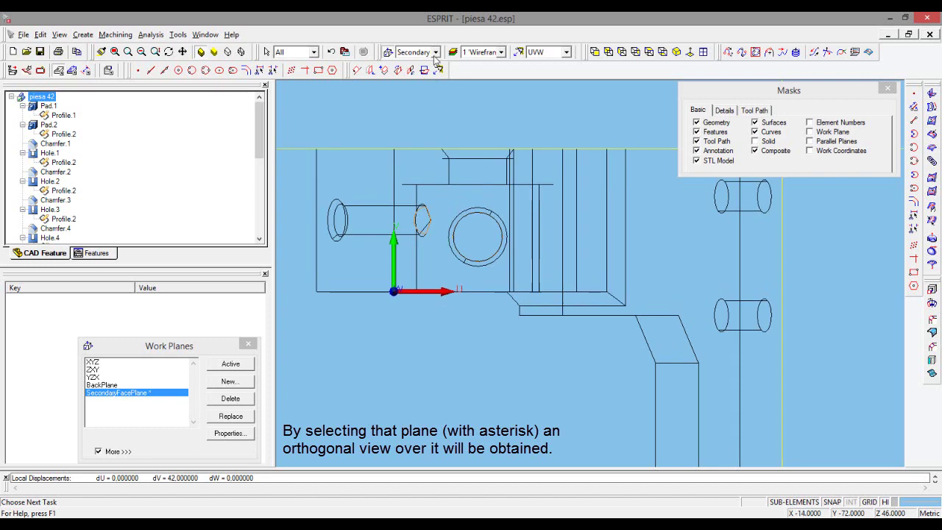
left_click(435, 51)
left_click(413, 76)
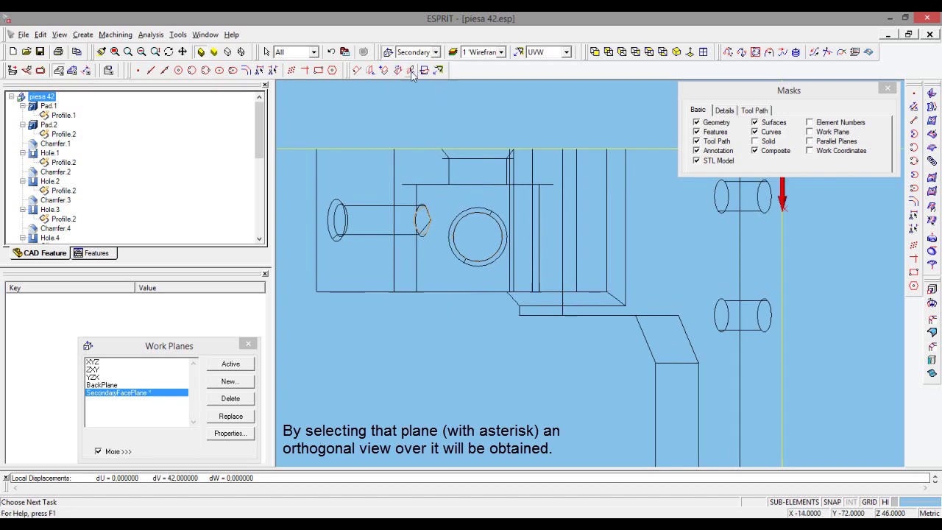
scroll(449, 367, "up", 3)
mouse_move(448, 367)
middle_mouse_down()
mouse_move(475, 337)
mouse_move(526, 310)
mouse_move(560, 258)
middle_mouse_up()
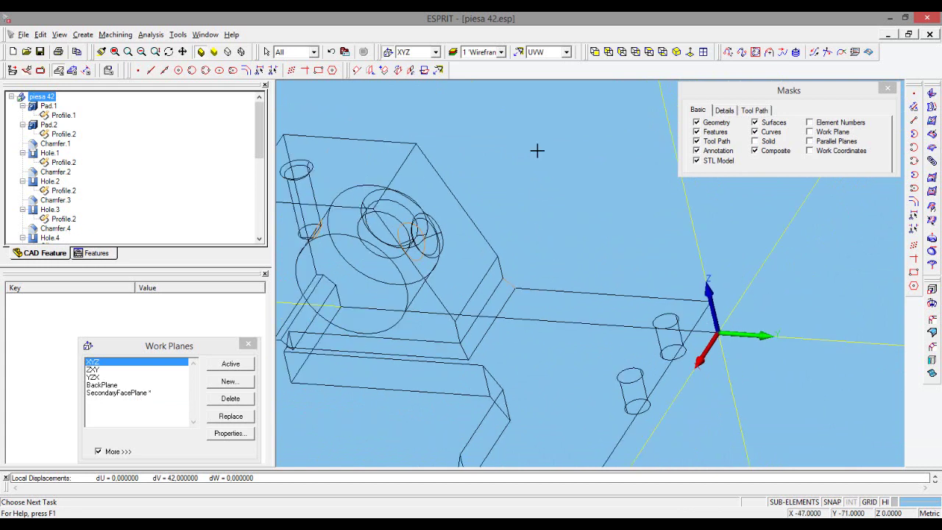
Choose the SecondaryFacePlane view to look straight onto that face.
left_click(567, 53)
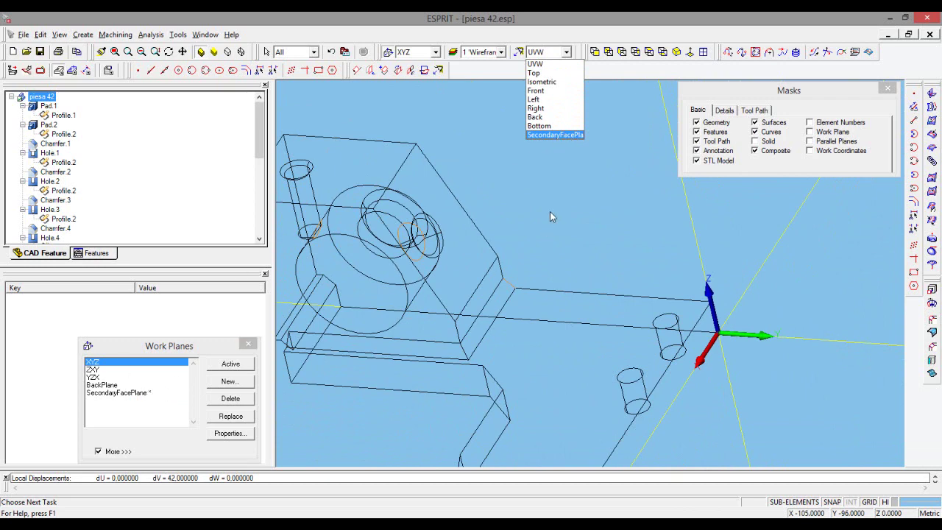
left_click(553, 136)
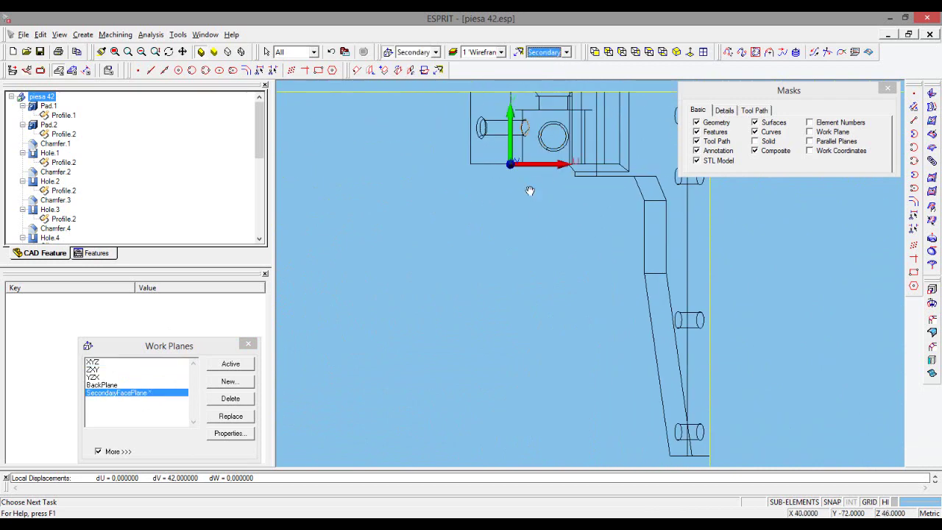
middle_click_drag(530, 194, 407, 260)
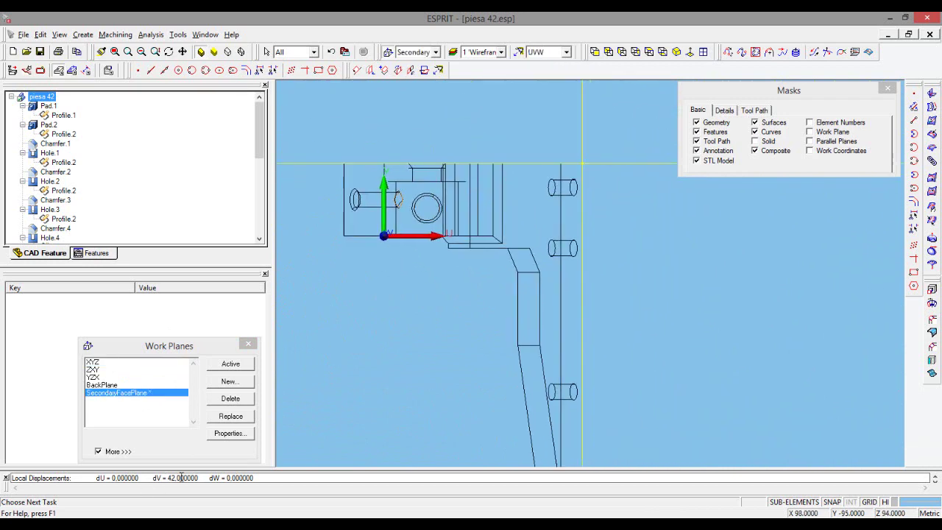
Turn off Includes view in SecondaryFacePlane's properties.
left_click(229, 434)
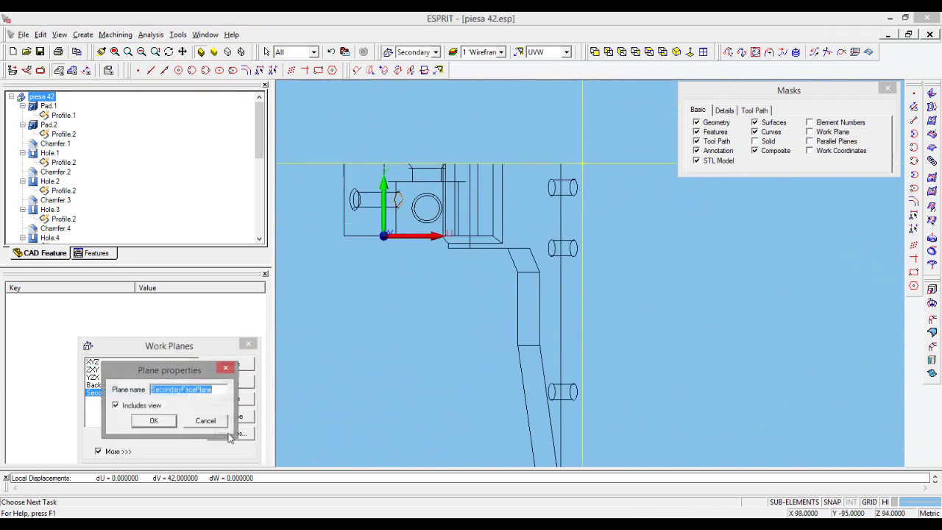
left_click(116, 406)
left_click(155, 421)
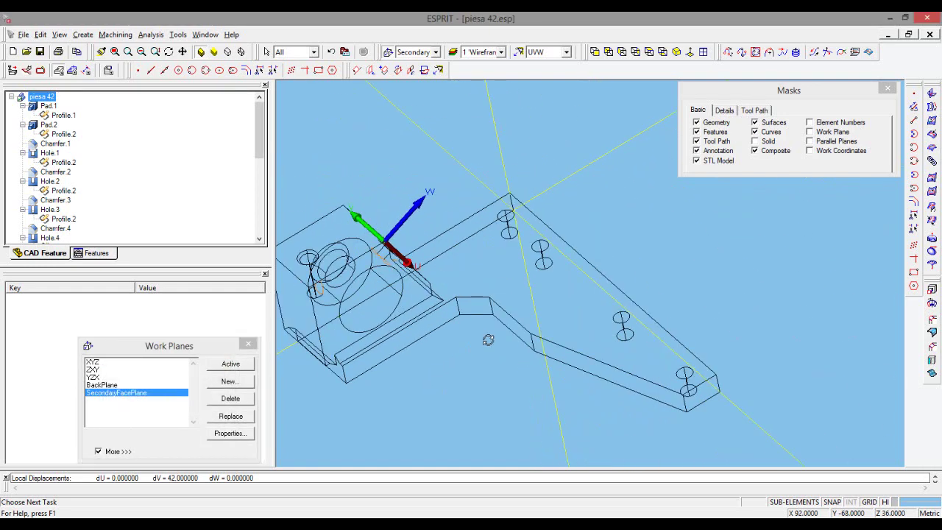
Switch to XYZ, then make SecondaryFacePlane active and inspect the part from several angles.
left_click(416, 54)
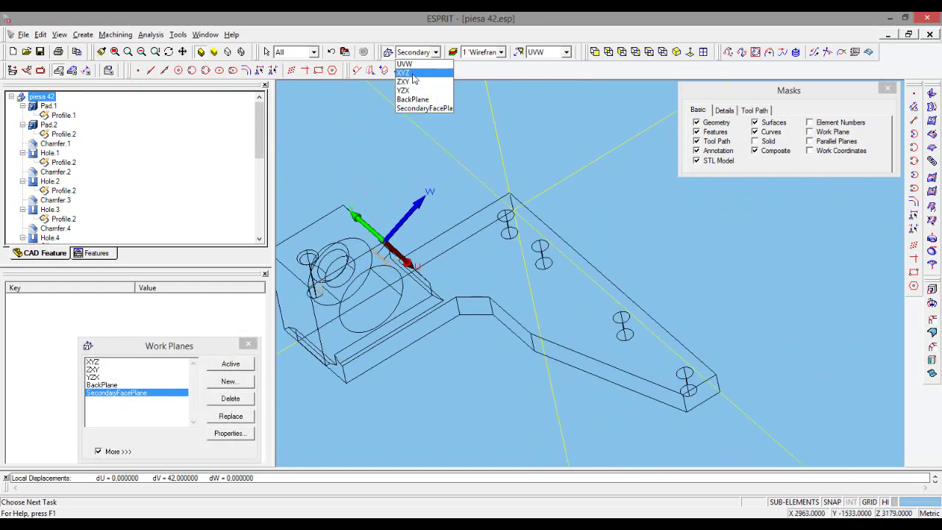
left_click(405, 63)
mouse_move(685, 263)
middle_mouse_down()
mouse_move(685, 297)
mouse_move(619, 317)
middle_mouse_up()
left_click(416, 59)
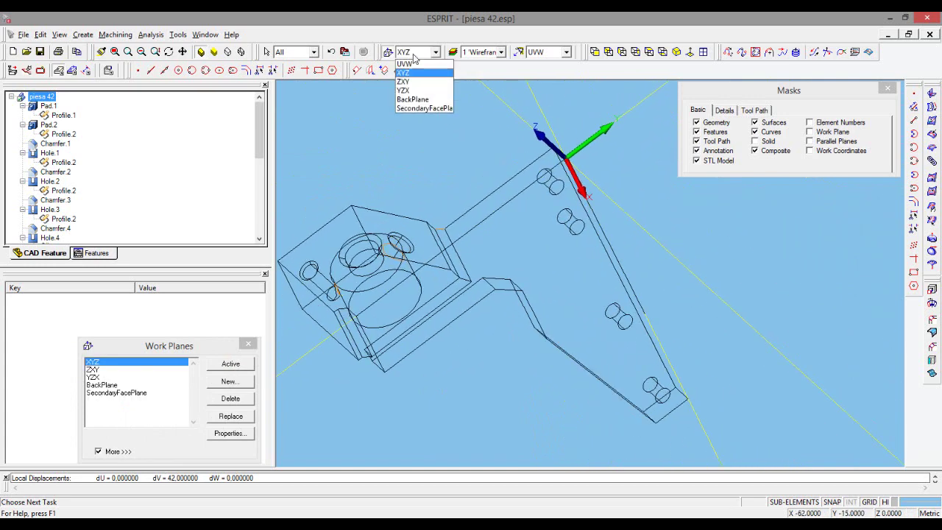
left_click(424, 109)
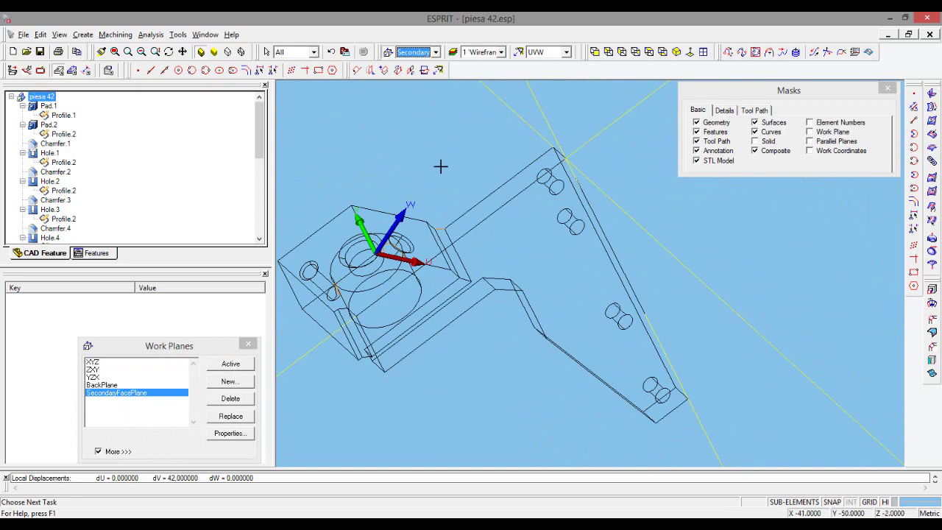
mouse_move(441, 166)
middle_mouse_down()
mouse_move(460, 180)
mouse_move(457, 168)
middle_mouse_up()
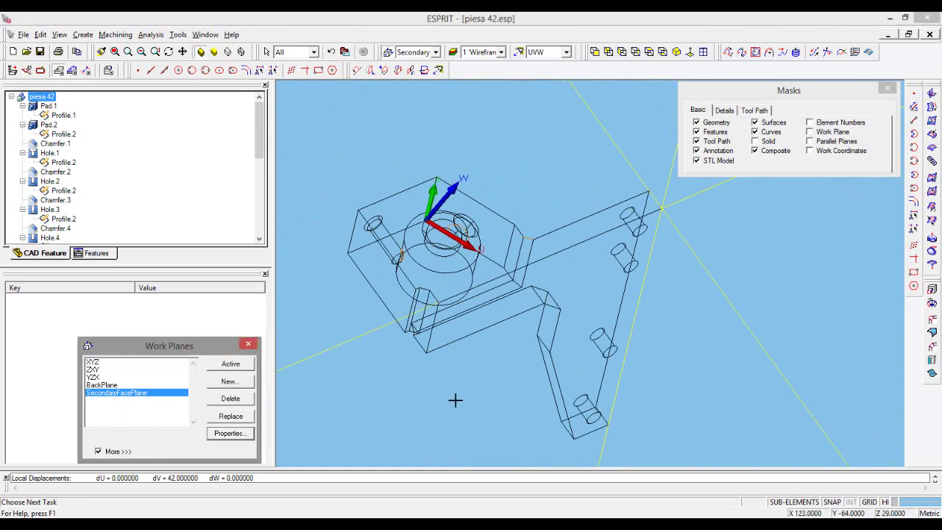
middle_click_drag(527, 419, 565, 436)
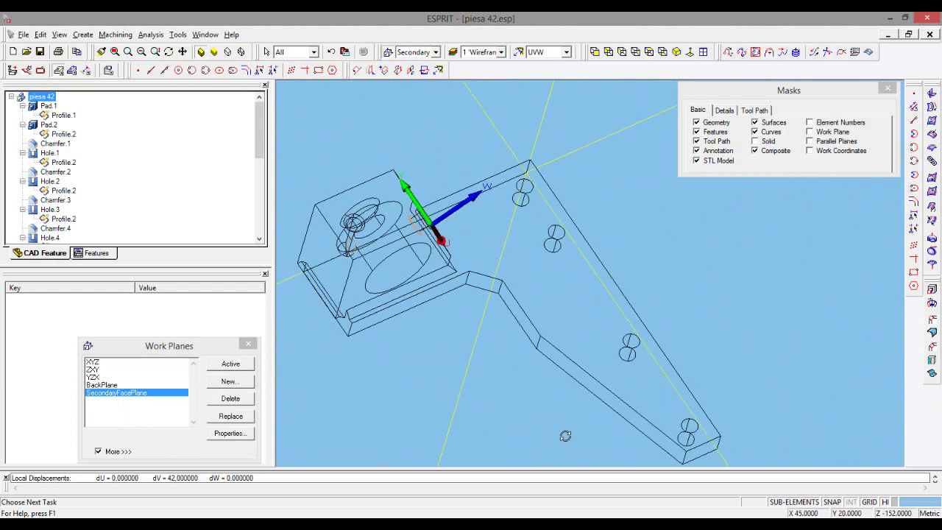
mouse_move(453, 357)
middle_mouse_down()
mouse_move(443, 376)
mouse_move(440, 368)
middle_mouse_up()
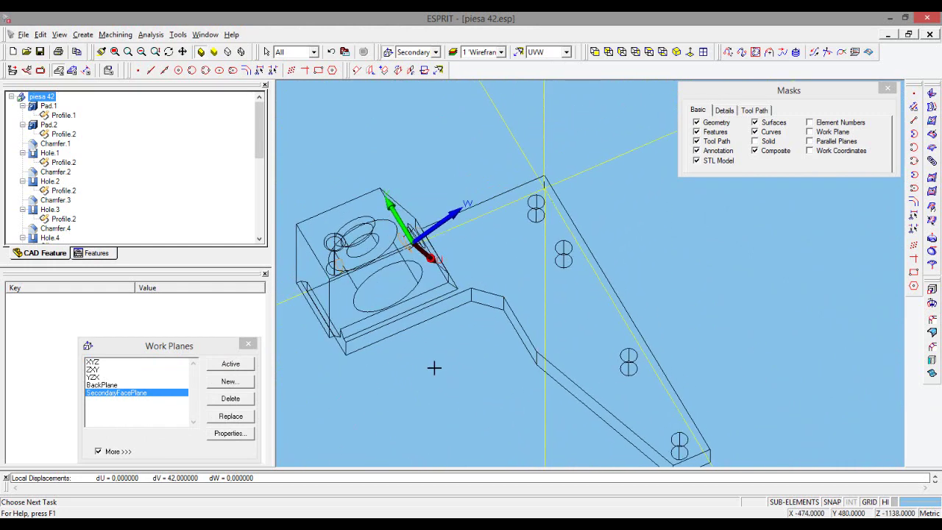
Create a three-point work plane picked at the angled arm's inner corner.
left_click(356, 71)
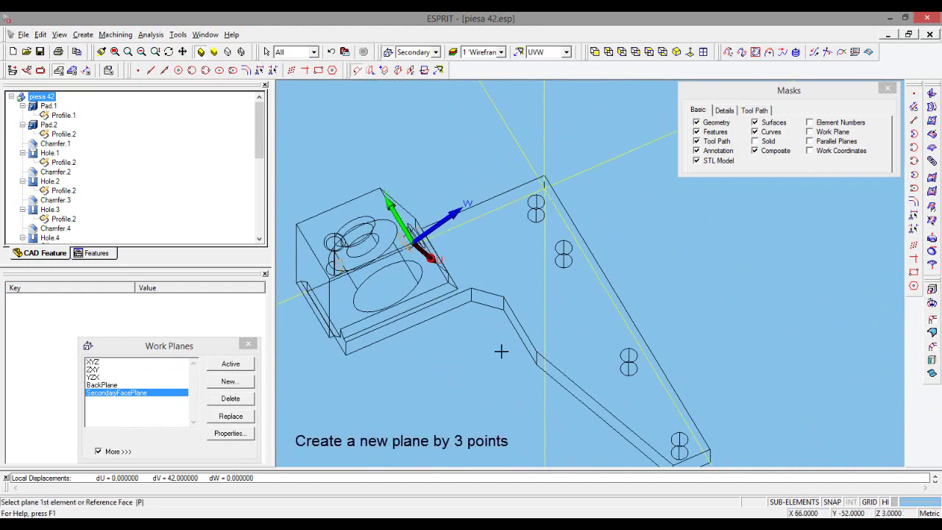
scroll(500, 351, "up", 2)
left_click(507, 268)
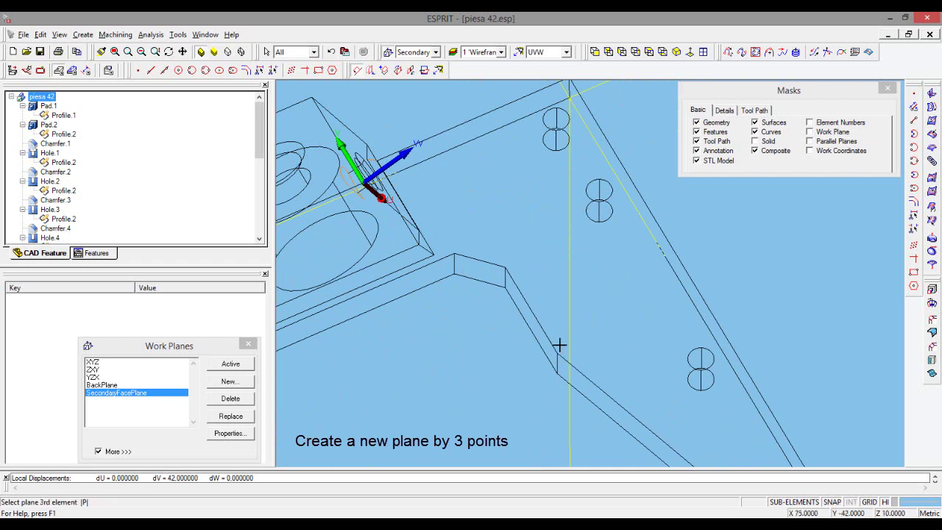
left_click(700, 292)
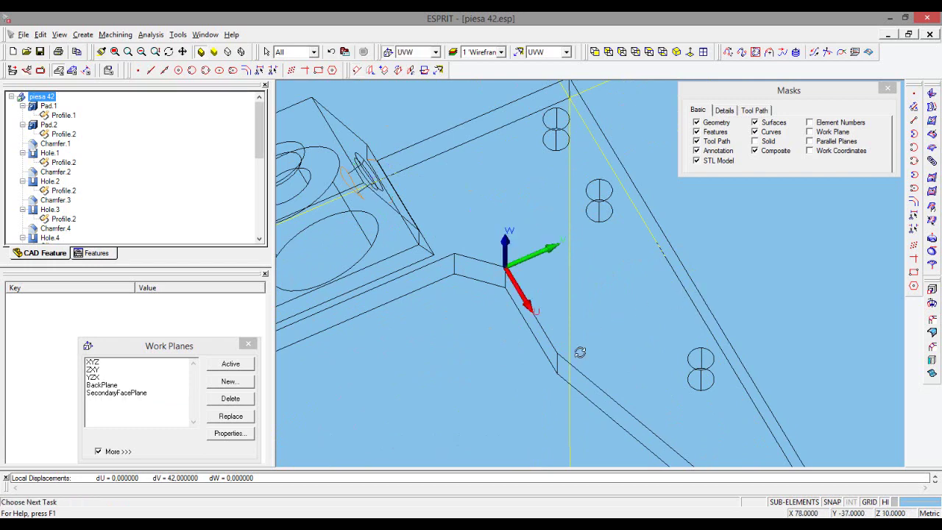
mouse_move(580, 353)
middle_mouse_down()
mouse_move(608, 327)
mouse_move(462, 336)
middle_mouse_up()
mouse_move(352, 385)
middle_mouse_down()
mouse_move(479, 339)
mouse_move(530, 277)
mouse_move(413, 407)
middle_mouse_up()
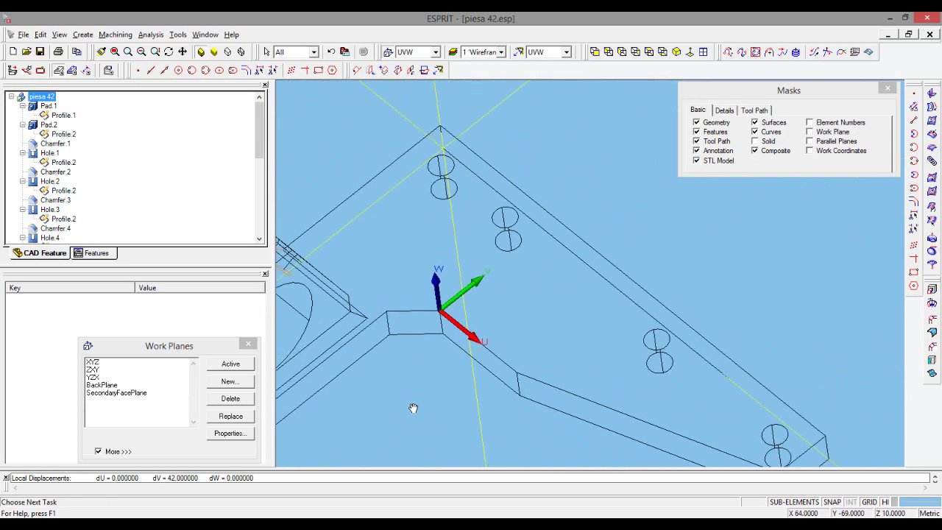
Draw a vertical line at distance 0 through the work plane origin.
left_click(305, 71)
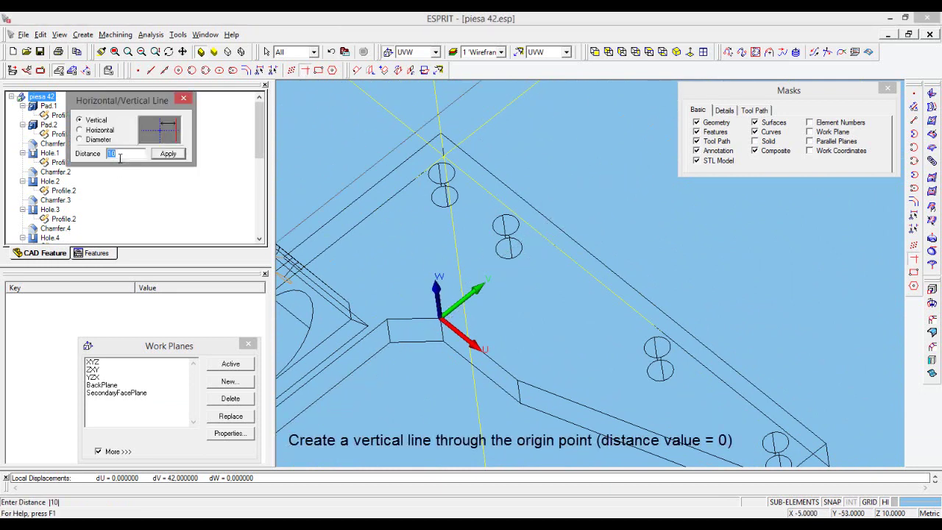
type("0")
left_click(168, 155)
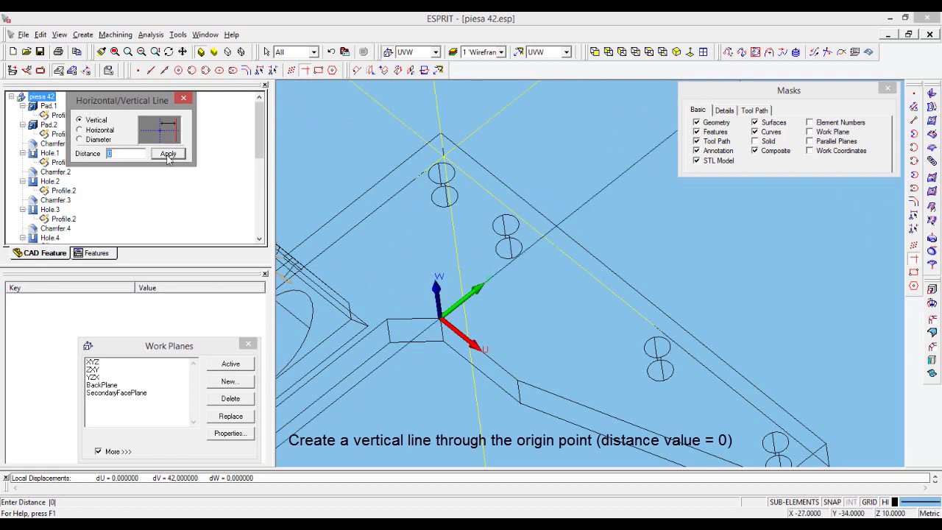
left_click(184, 100)
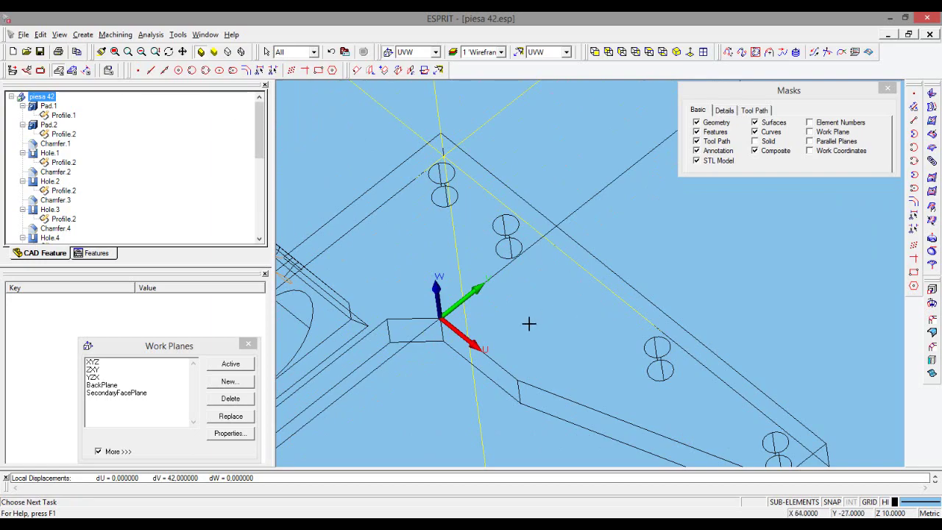
middle_click_drag(528, 323, 562, 285)
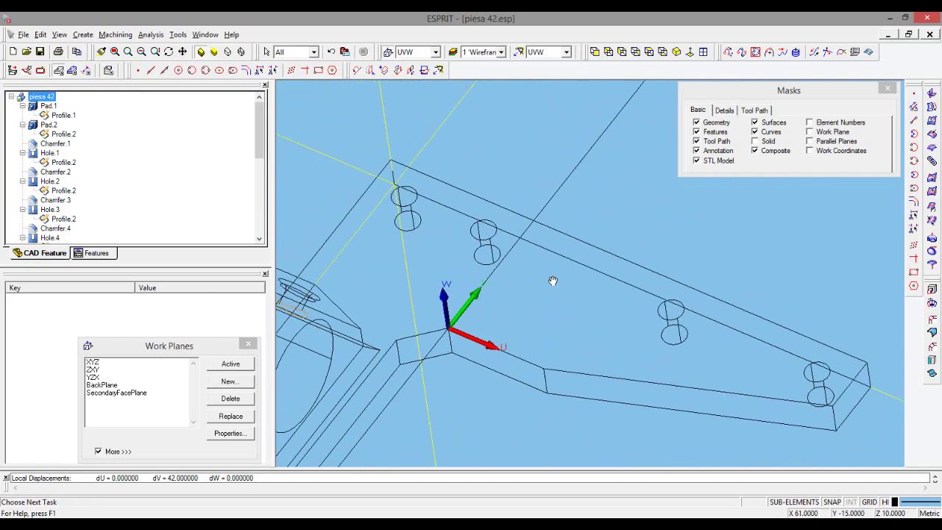
Trim line L1, keeping only its piece between the arm's two parallel edges.
left_click(264, 70)
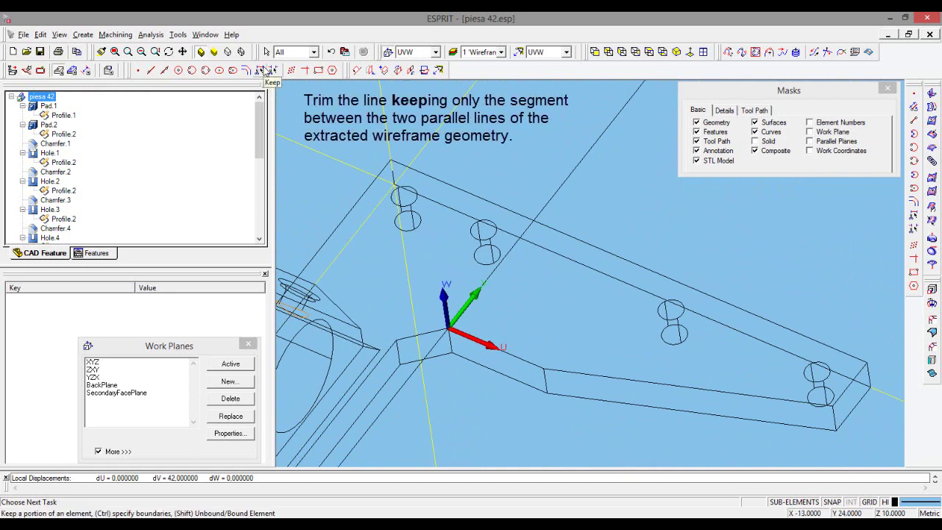
left_click(264, 70)
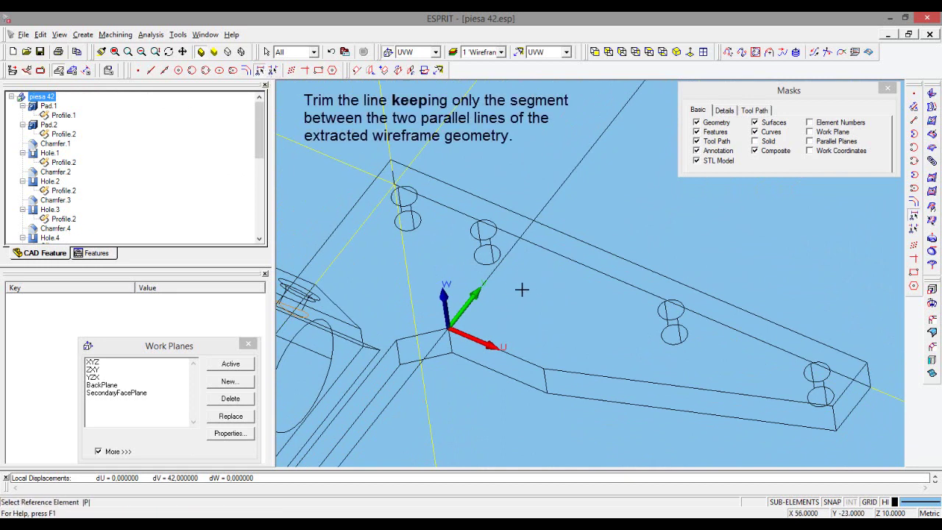
left_click(509, 254)
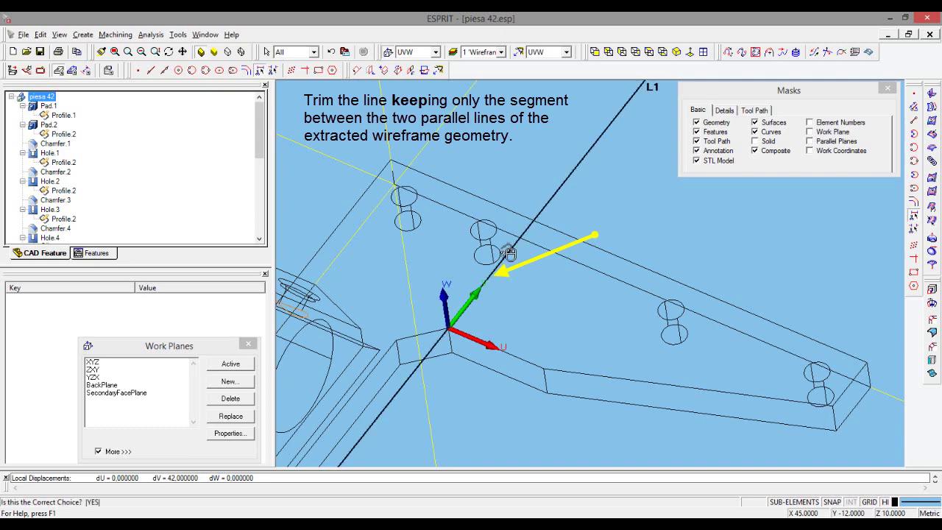
left_click(510, 253)
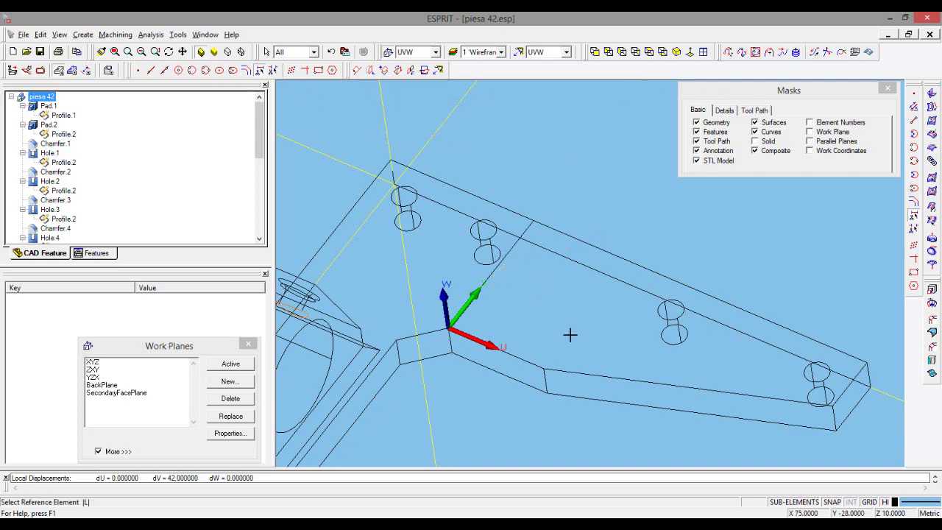
mouse_move(527, 326)
middle_mouse_down()
mouse_move(551, 334)
mouse_move(518, 346)
mouse_move(524, 340)
mouse_move(543, 351)
mouse_move(532, 343)
mouse_move(540, 322)
mouse_move(522, 319)
mouse_move(534, 316)
middle_mouse_up()
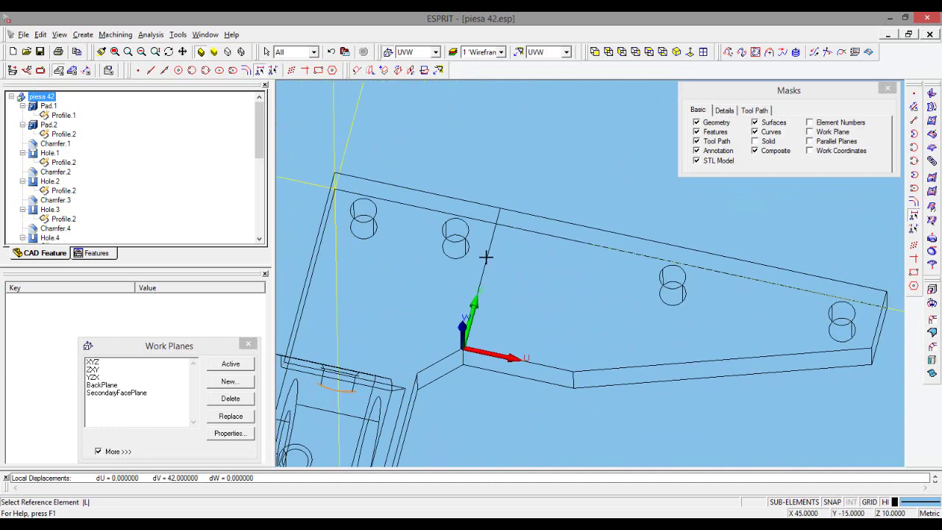
key("Escape")
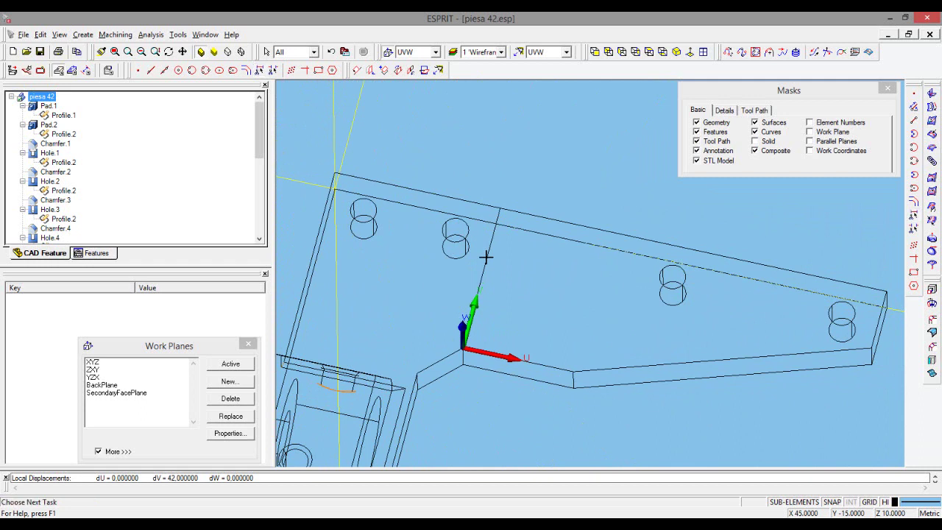
Check that the trimmed vertical segment's length is 42, then deselect it.
left_click(486, 257)
left_click(486, 256)
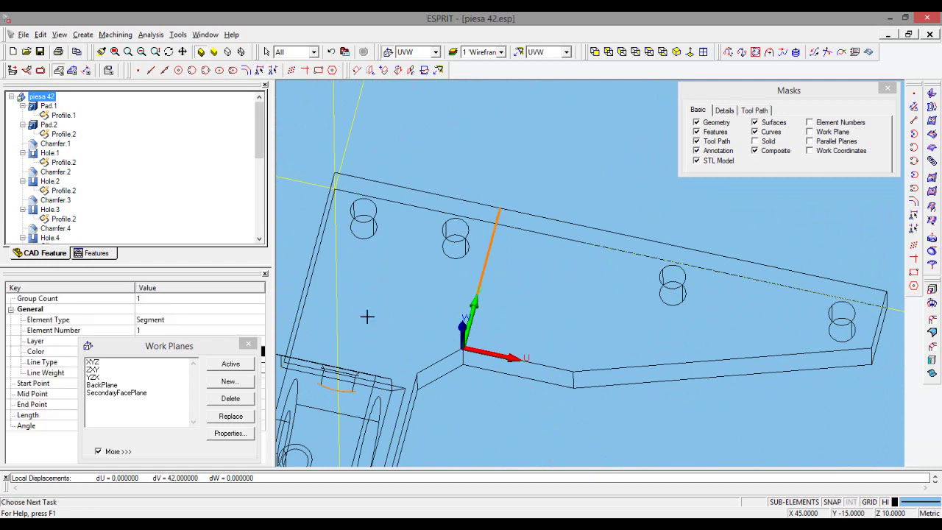
mouse_move(195, 352)
left_mouse_down()
mouse_move(209, 212)
mouse_move(195, 125)
left_mouse_up()
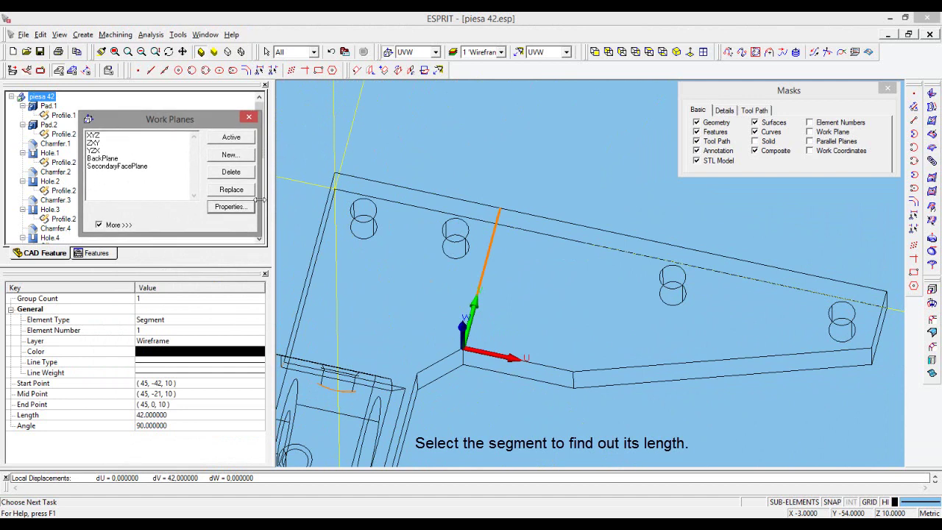
left_click(32, 418)
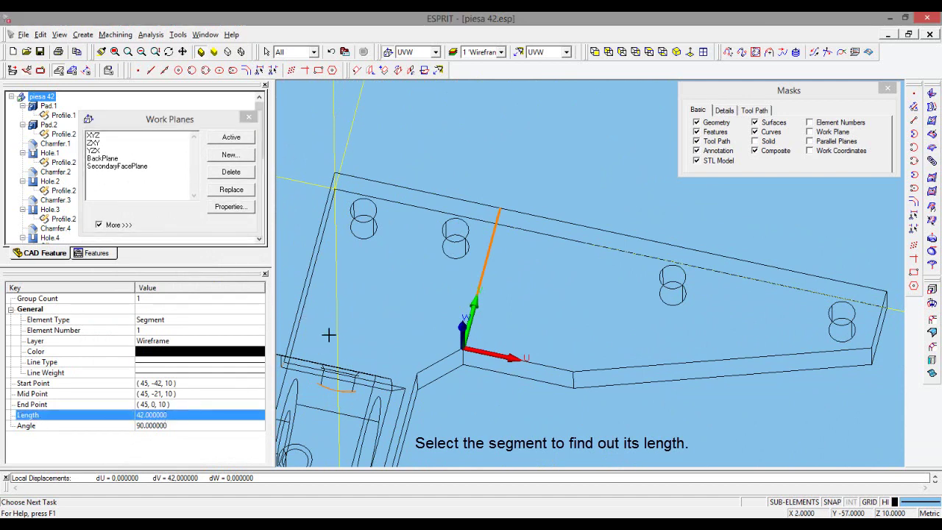
left_click(359, 315)
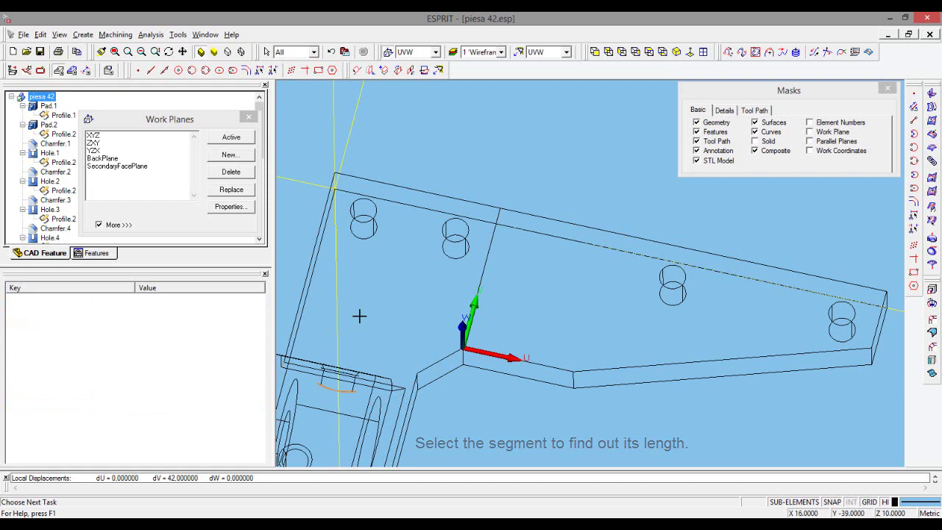
Set the Monster add-in to Loaded in the Add-In Manager and confirm.
left_click(178, 35)
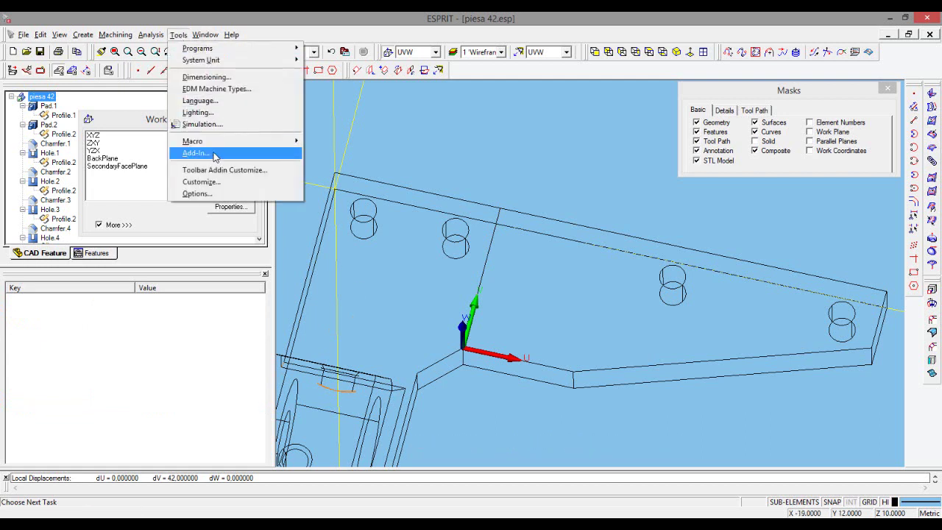
left_click(218, 153)
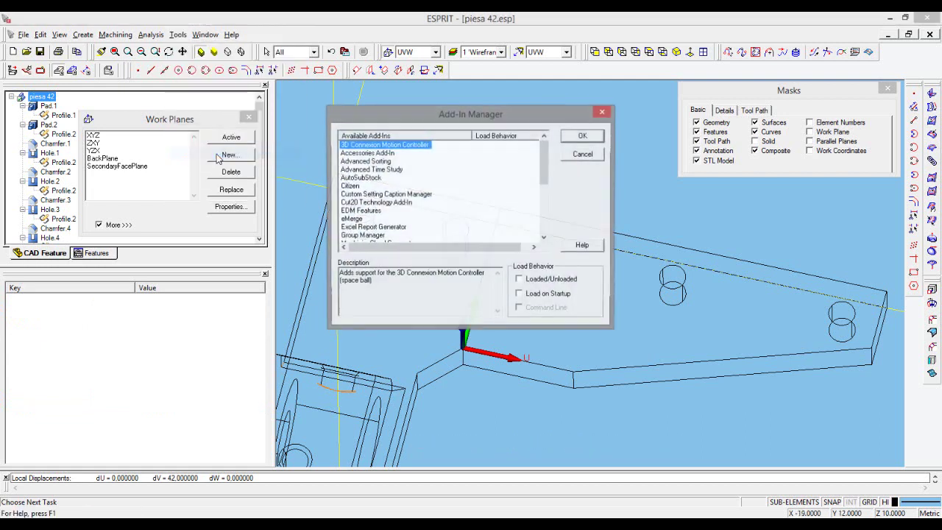
left_click(545, 239)
left_click(545, 239)
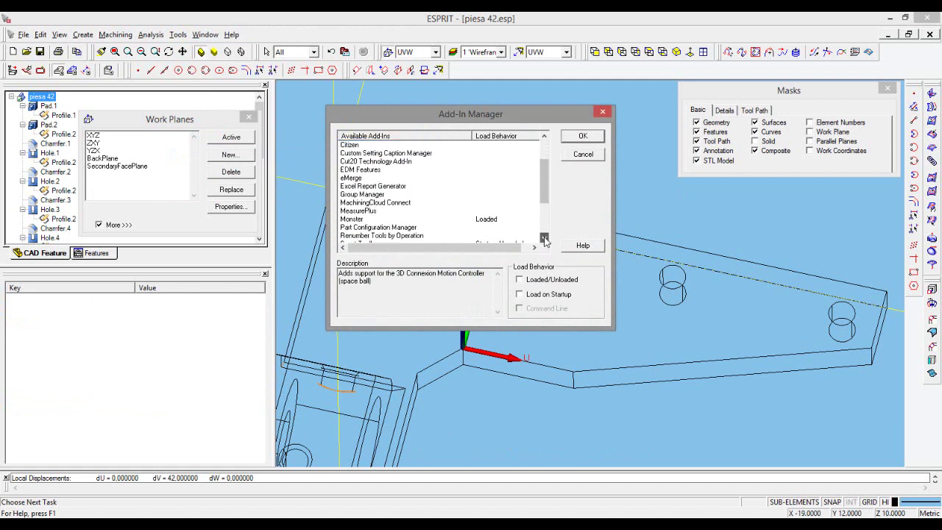
left_click(545, 239)
left_click(352, 211)
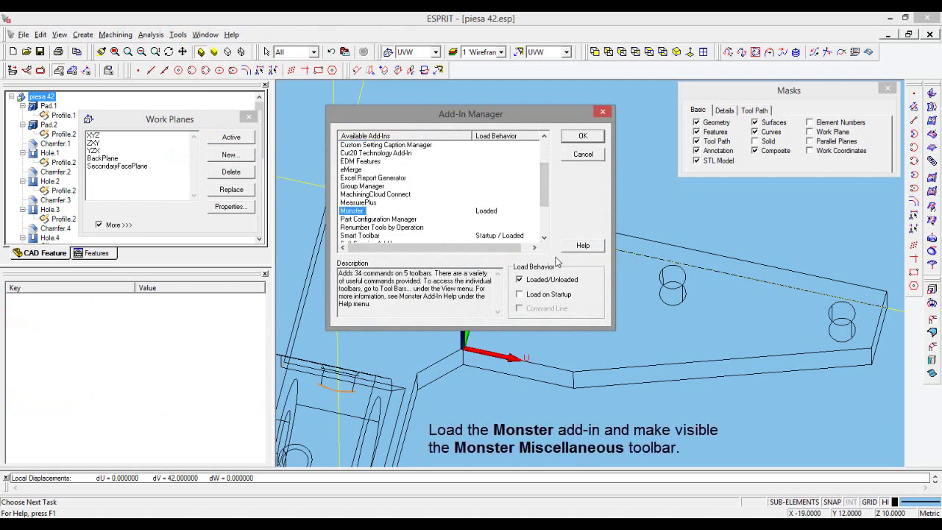
left_click(520, 280)
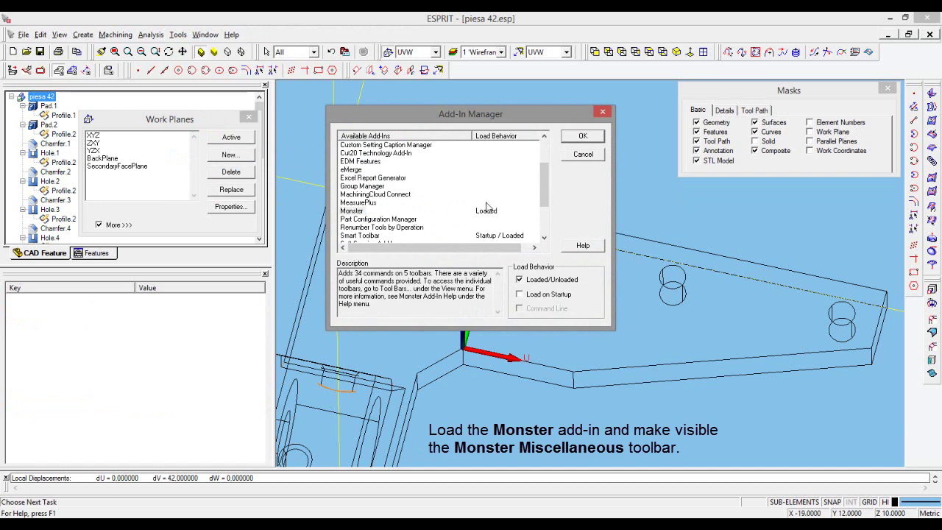
left_click(582, 139)
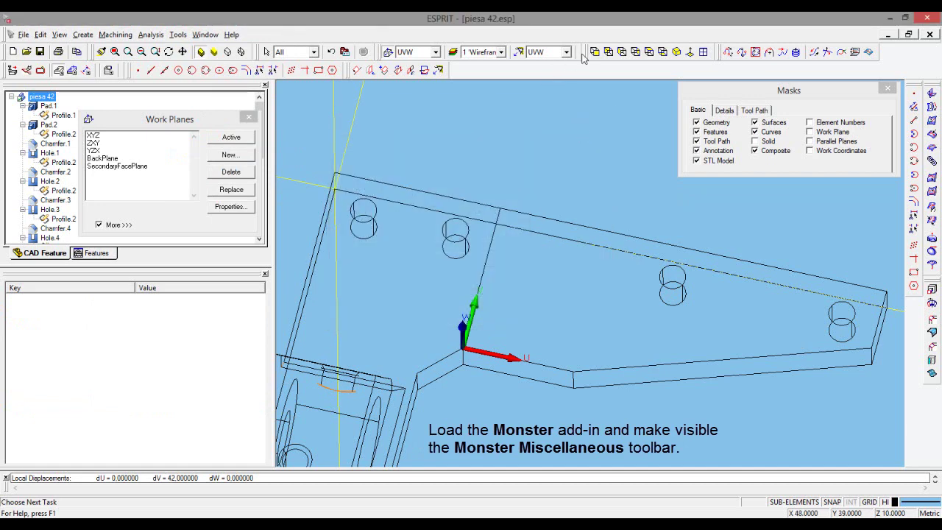
Turn on the Monster Miscellaneous toolbar and dock it beside the existing toolbars.
right_click(592, 53)
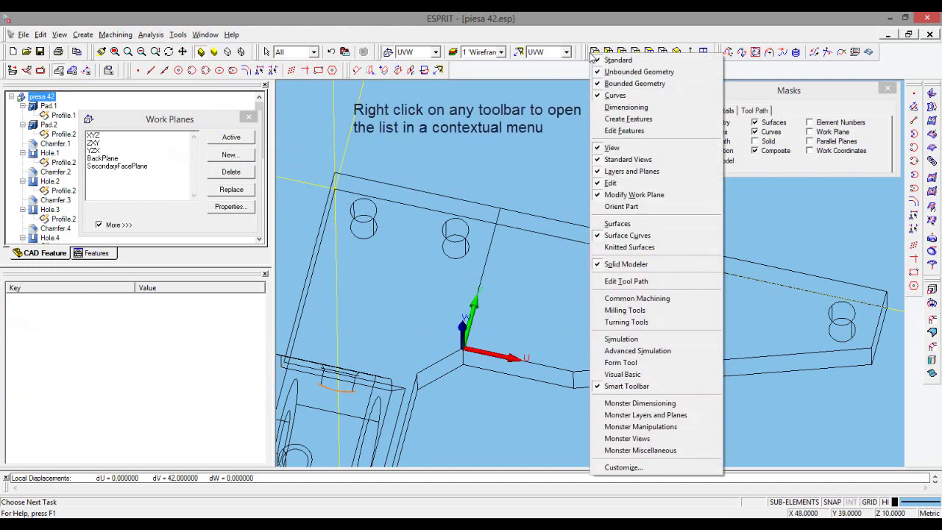
left_click(692, 452)
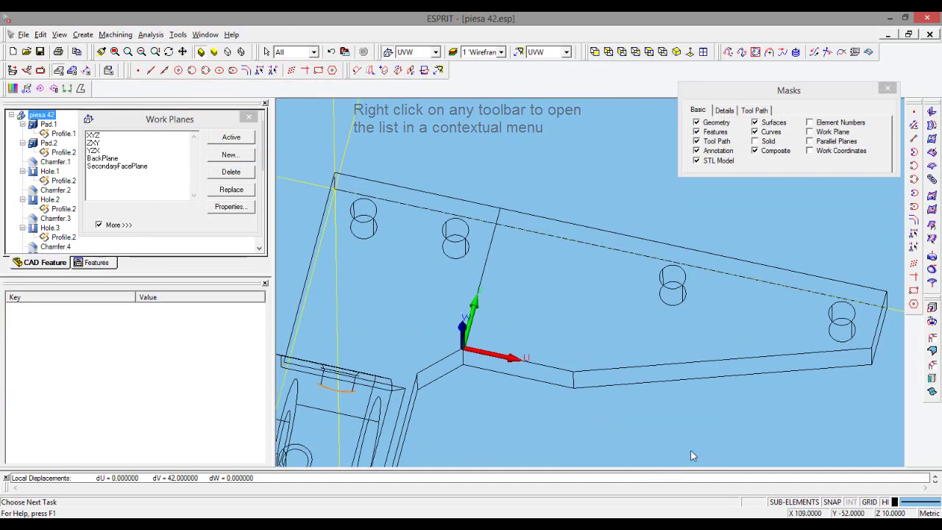
left_click_drag(6, 88, 618, 75)
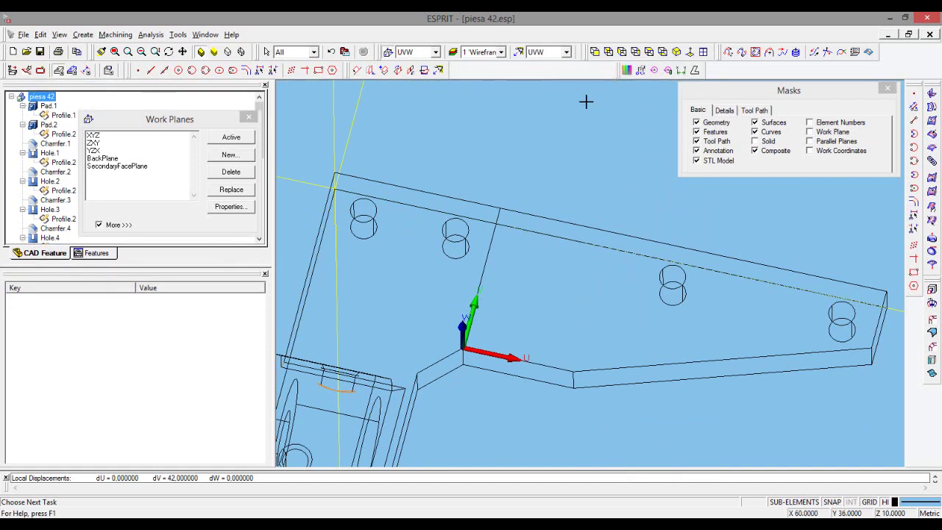
Measure a first point-to-point distance and enlarge the results panel to read it.
left_click(683, 72)
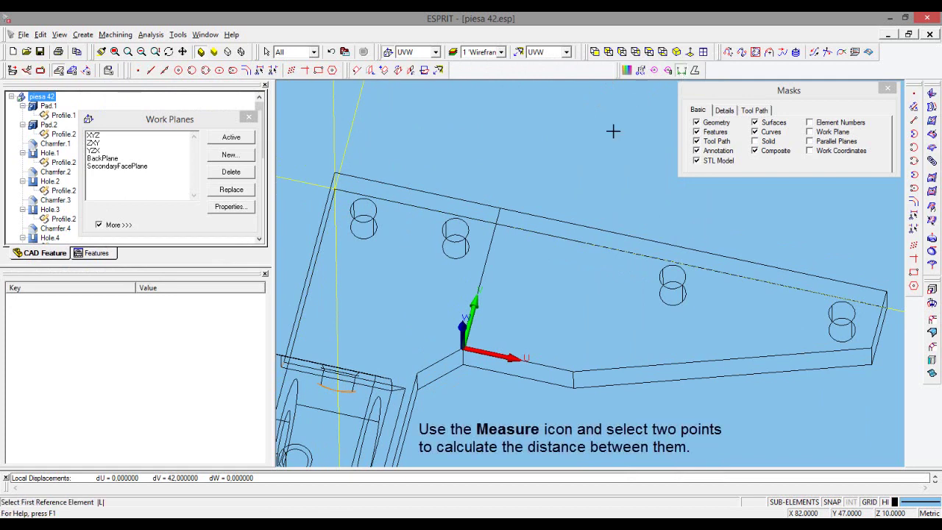
left_click(500, 208)
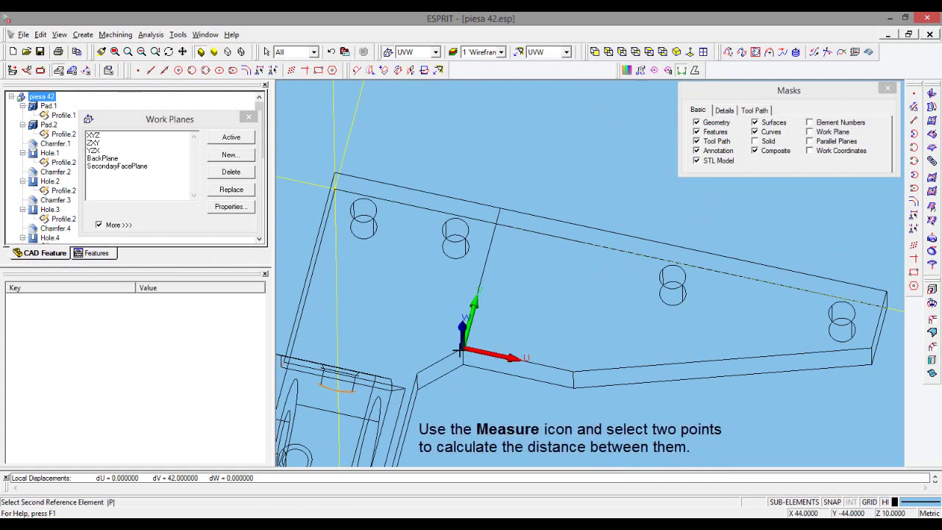
left_click(465, 351)
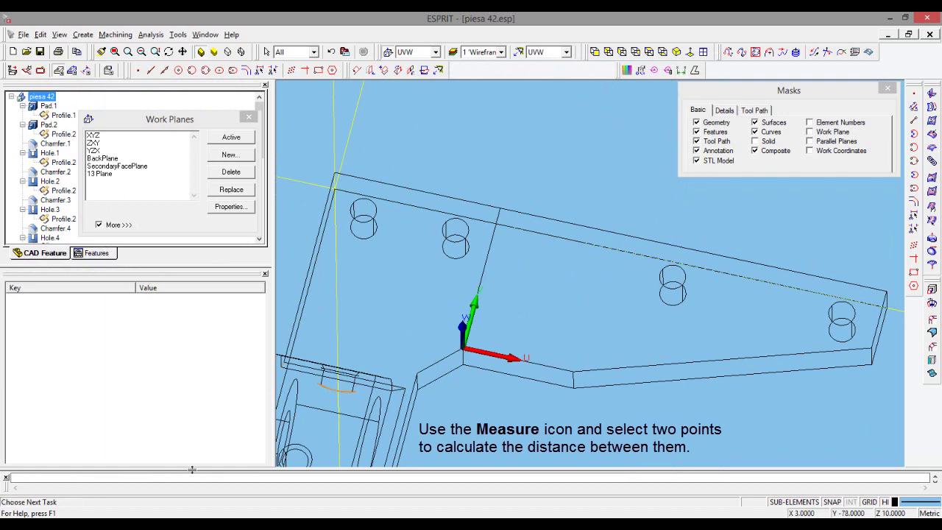
left_click_drag(191, 469, 195, 423)
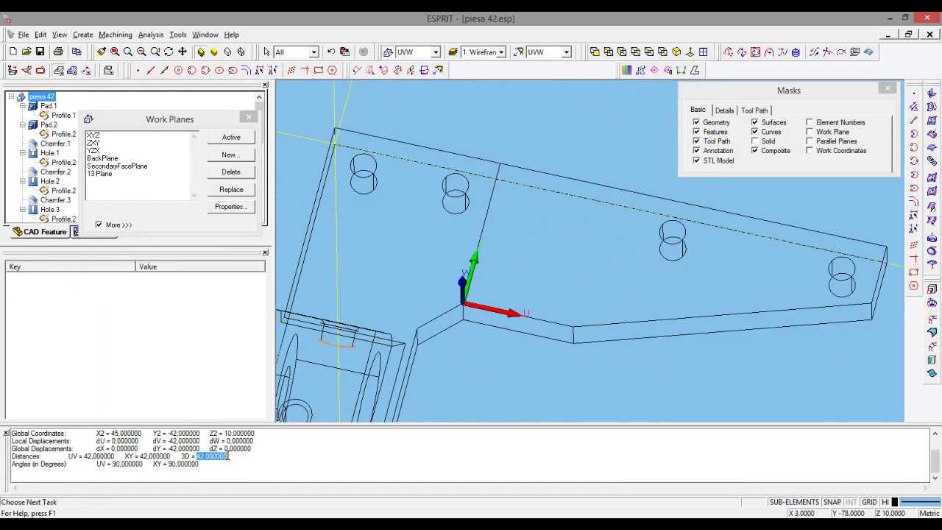
middle_click_drag(472, 387, 484, 330)
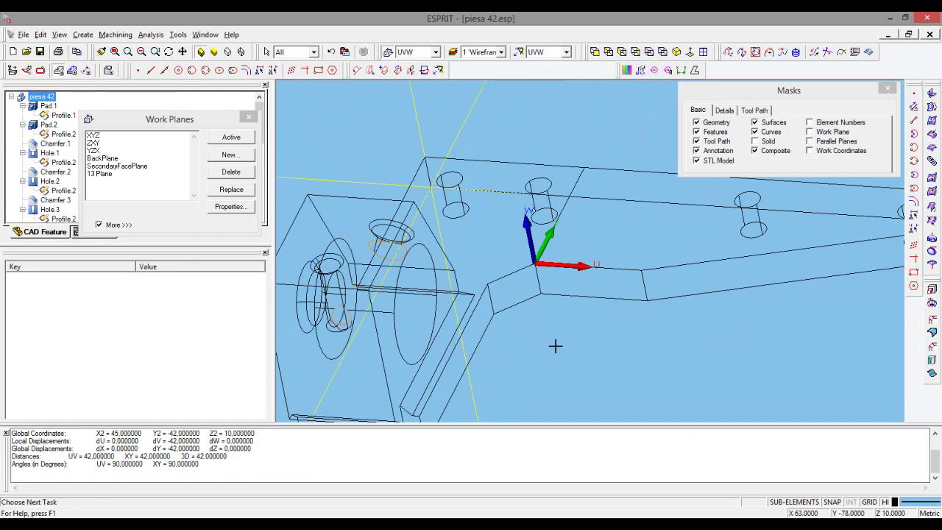
Measure a second distance between two points on the part.
left_click(681, 70)
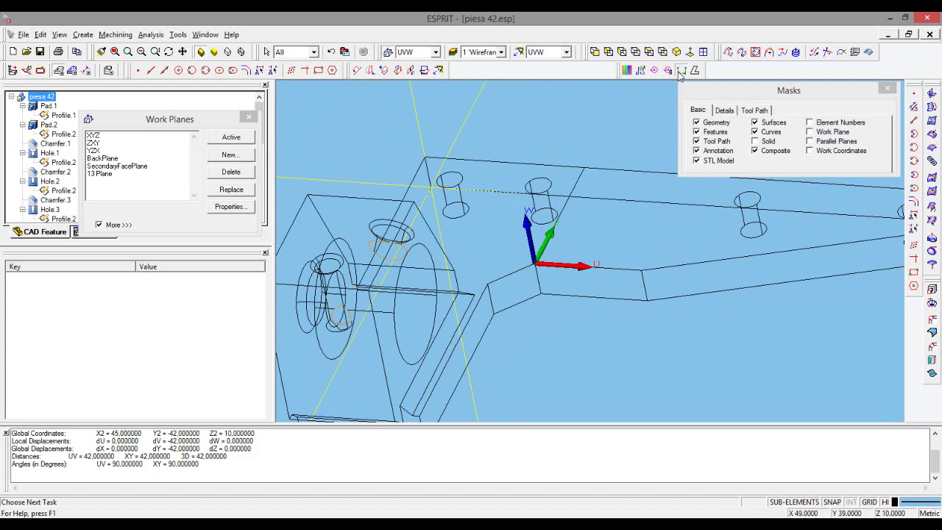
left_click(493, 315)
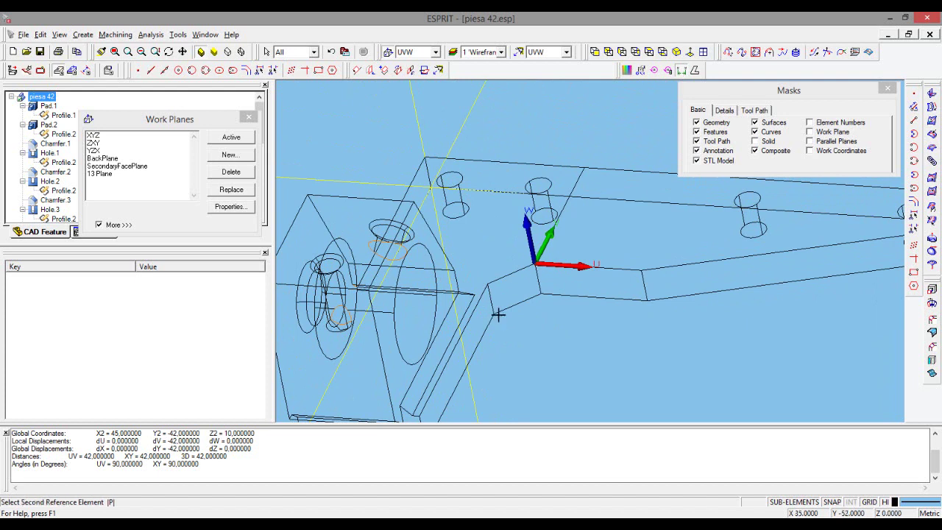
left_click(542, 296)
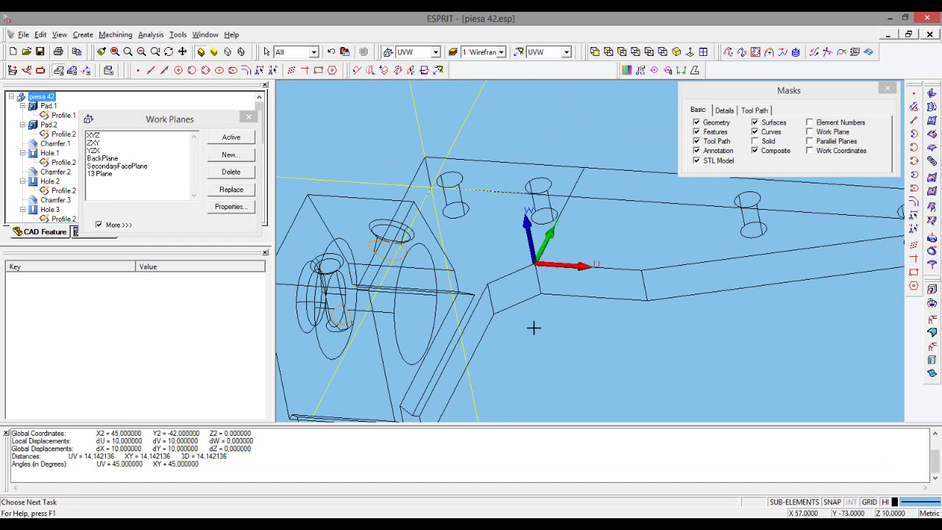
middle_click_drag(535, 328, 562, 237)
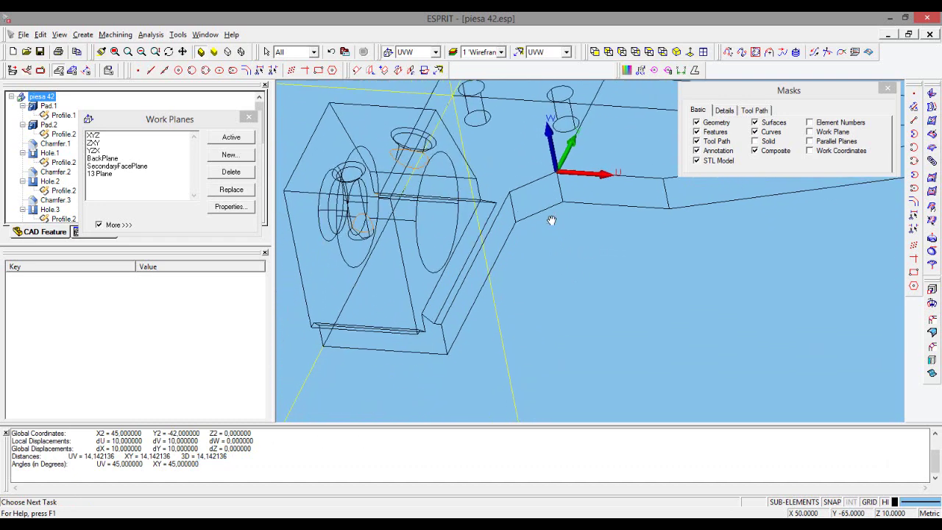
Measure across the left block, giving a 3D distance of 48.949801.
left_click(682, 70)
left_click(287, 207)
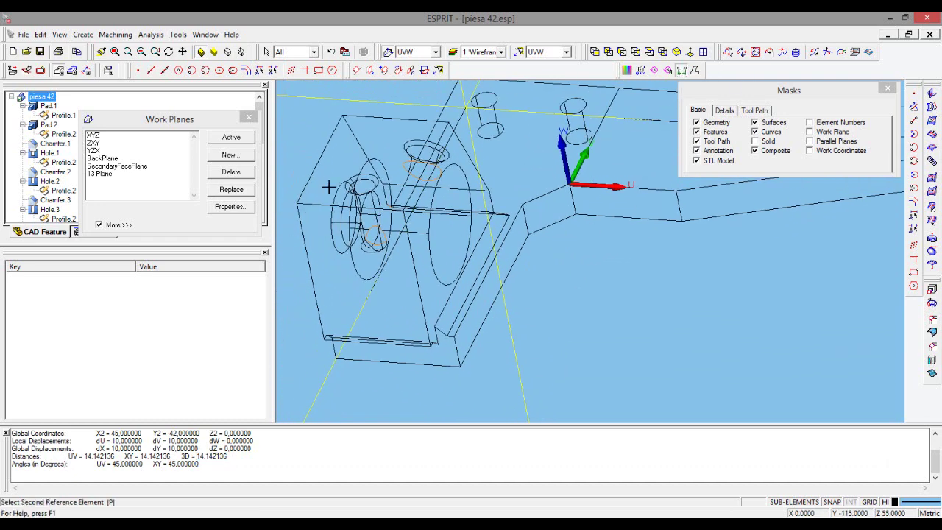
left_click(451, 125)
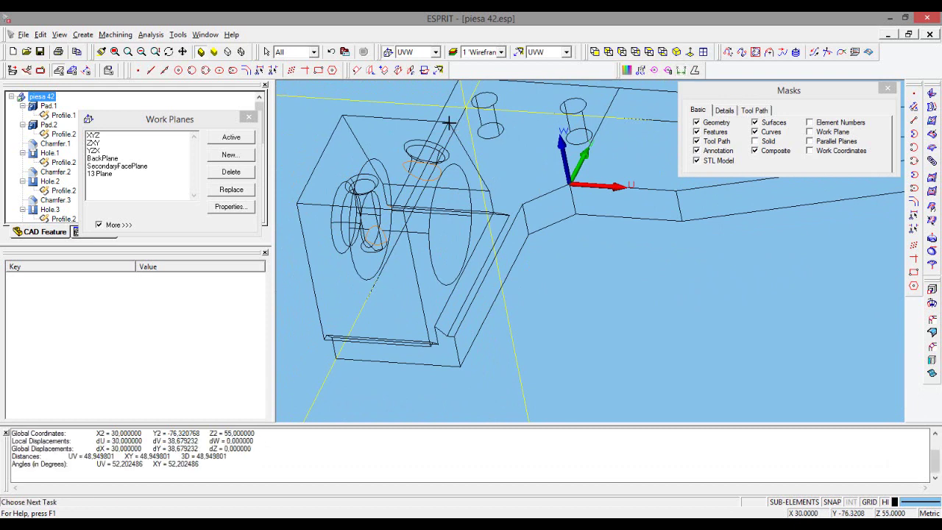
left_click_drag(181, 457, 241, 456)
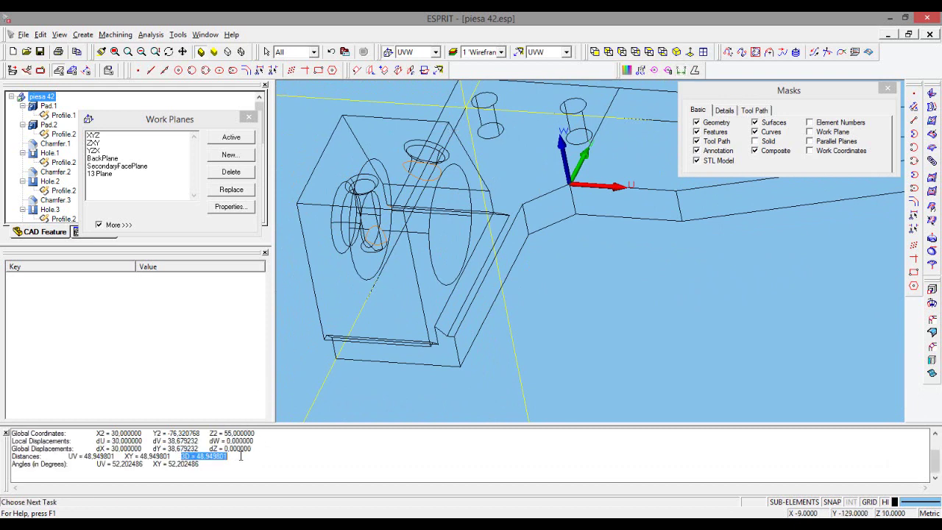
left_click(604, 318)
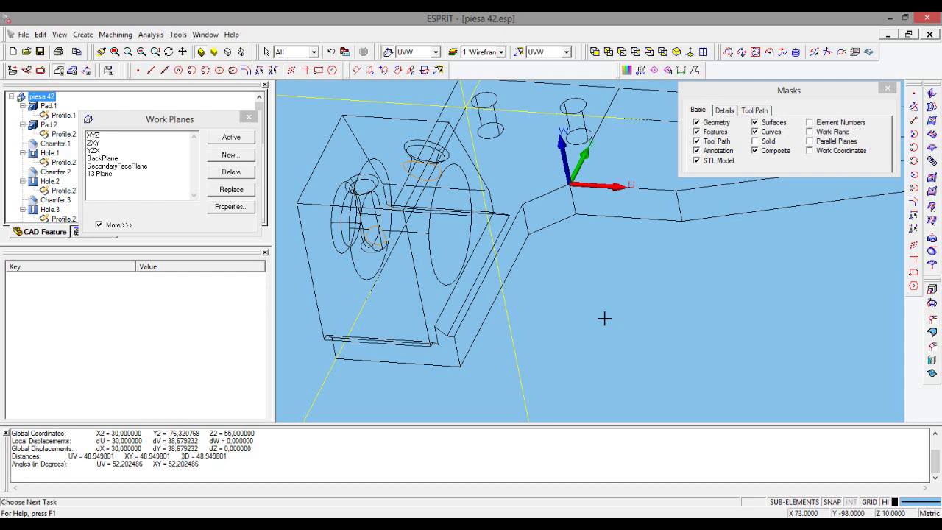
mouse_move(608, 317)
middle_mouse_down()
mouse_move(602, 361)
mouse_move(585, 300)
mouse_move(552, 293)
mouse_move(558, 282)
mouse_move(565, 301)
middle_mouse_up()
Draw circle C1 with radius 8 centred on the trimmed line's midpoint.
left_click(178, 71)
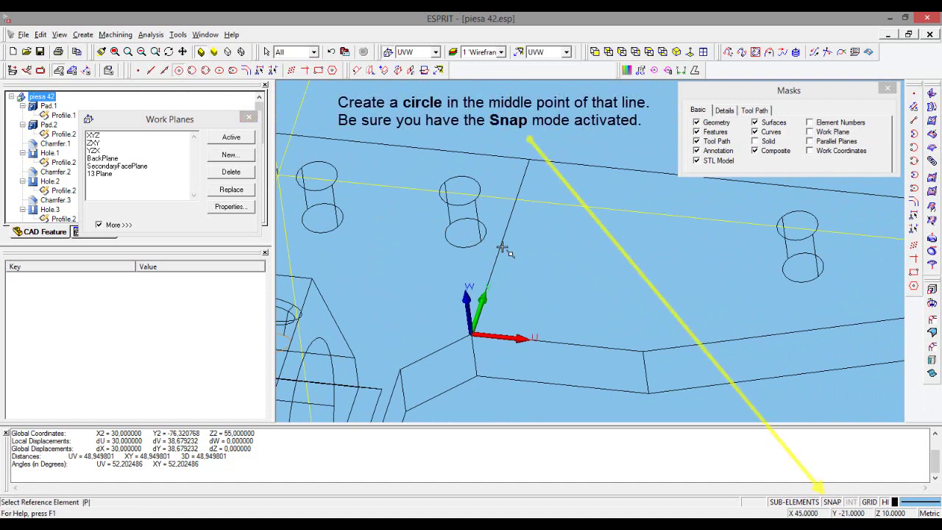
left_click(501, 249)
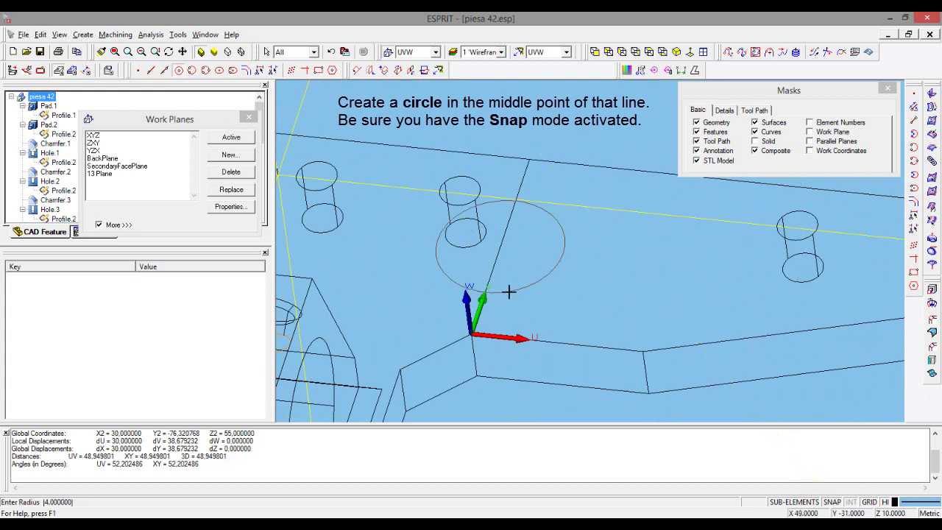
type("8")
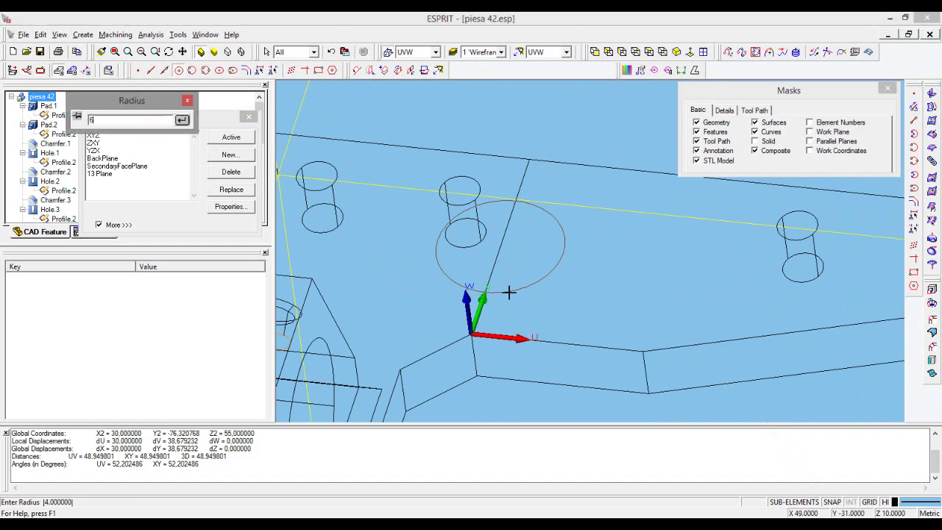
key("Return")
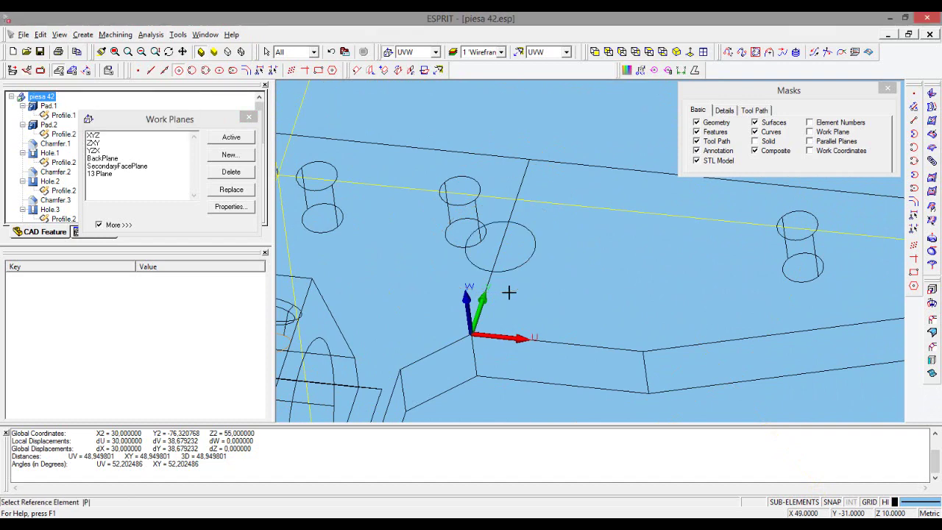
mouse_move(530, 274)
middle_mouse_down()
mouse_move(553, 294)
mouse_move(536, 292)
mouse_move(536, 278)
mouse_move(555, 286)
mouse_move(509, 265)
middle_mouse_up()
Add a concentric circle to circle C1.
left_click(474, 251)
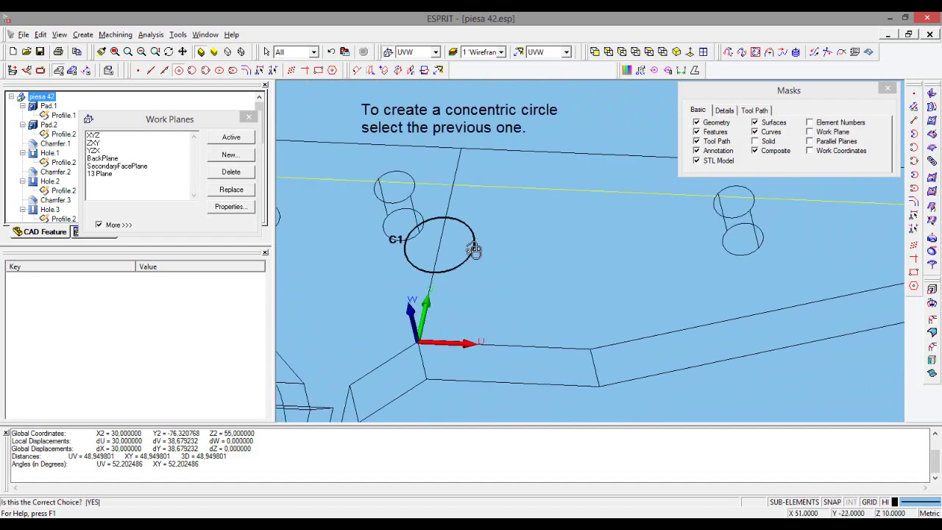
left_click(474, 251)
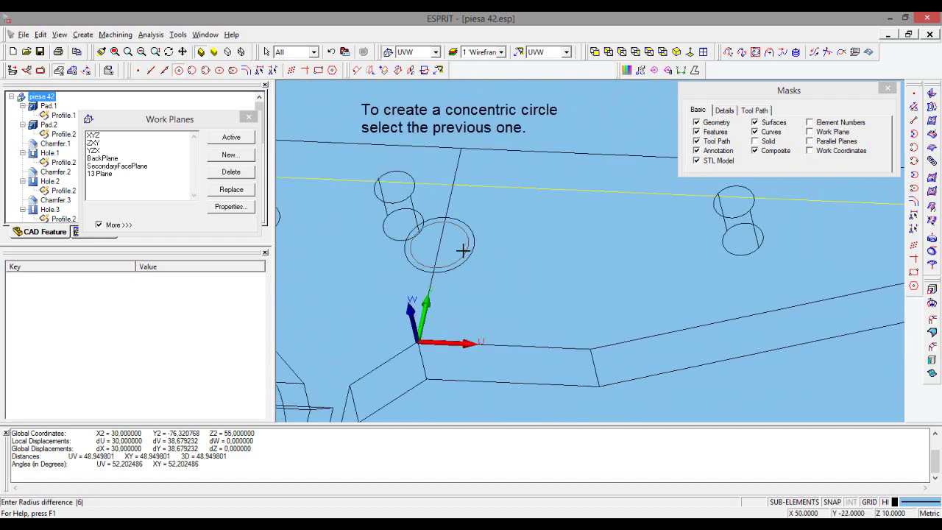
left_click(460, 250)
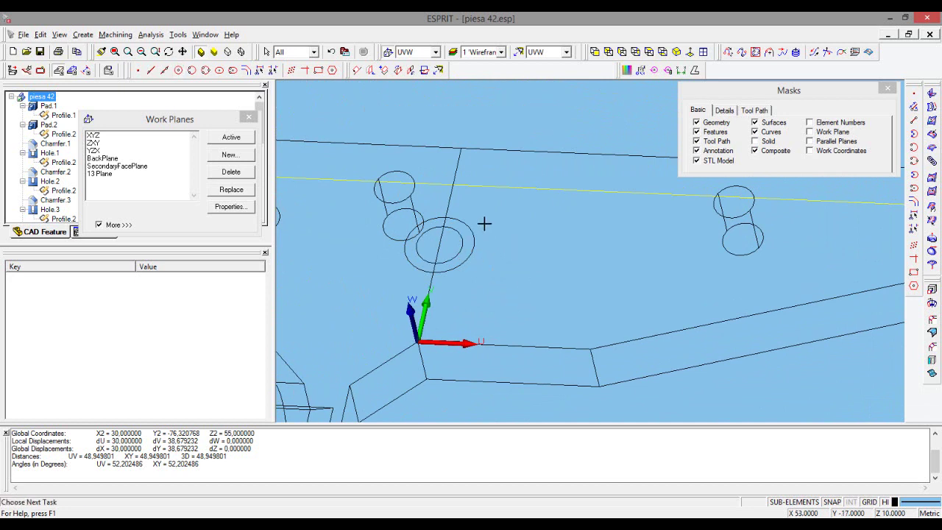
Delete both concentric circles.
left_click_drag(488, 221, 452, 259)
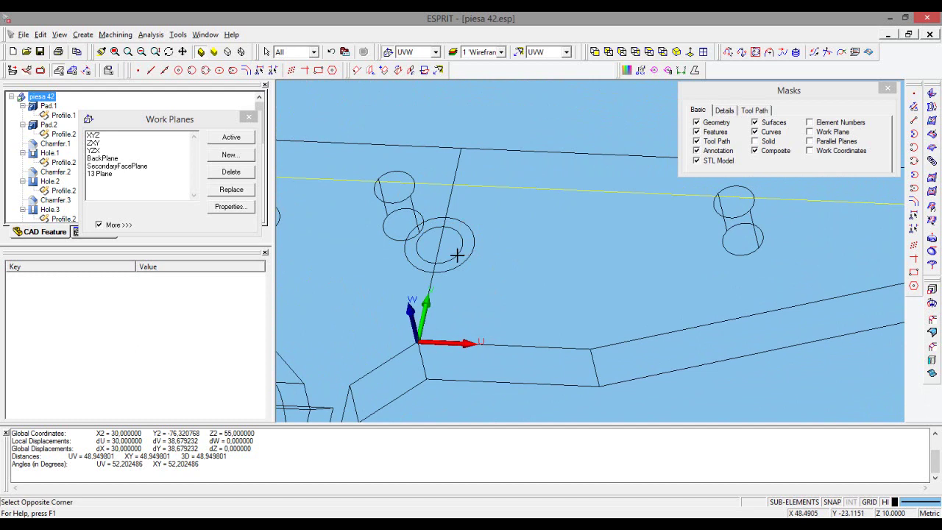
right_click(490, 256)
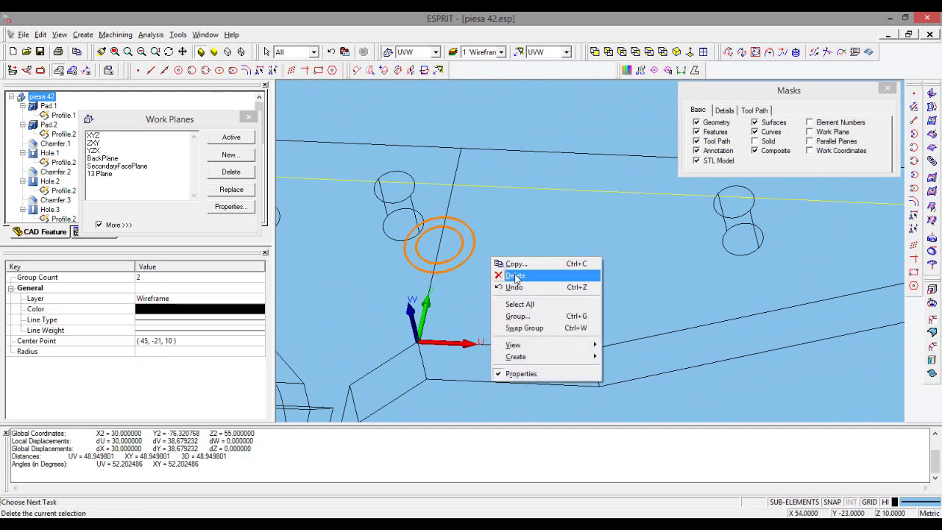
left_click(516, 276)
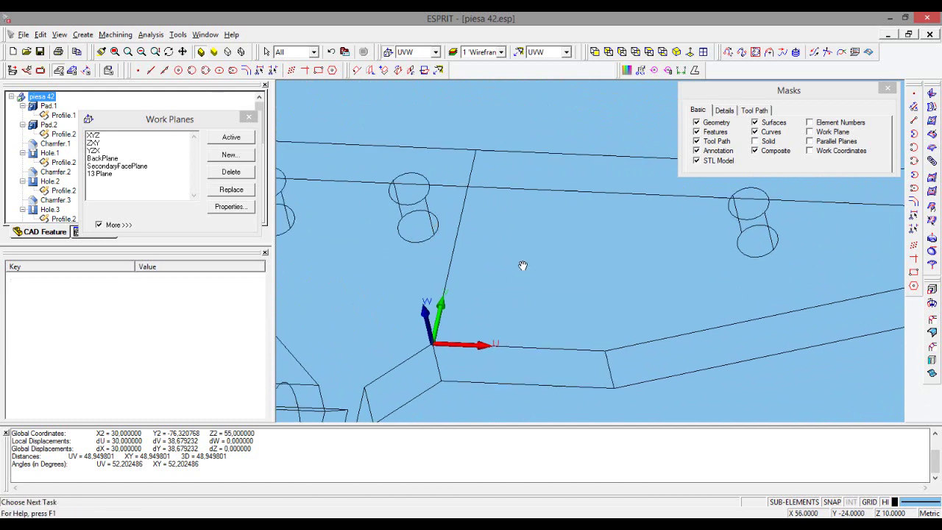
Create a radius-8 circle centred at typed coordinates X 0, Y 15.
left_click(179, 71)
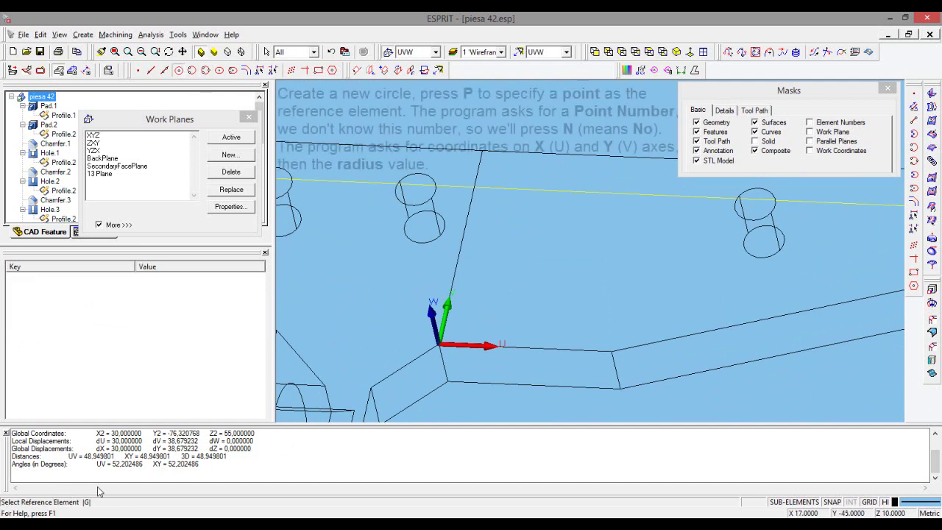
type("p")
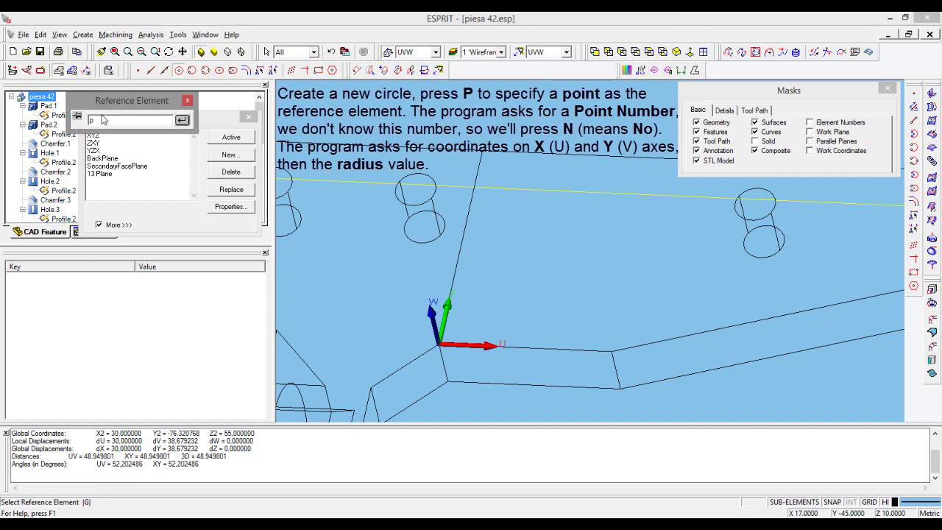
left_click(181, 121)
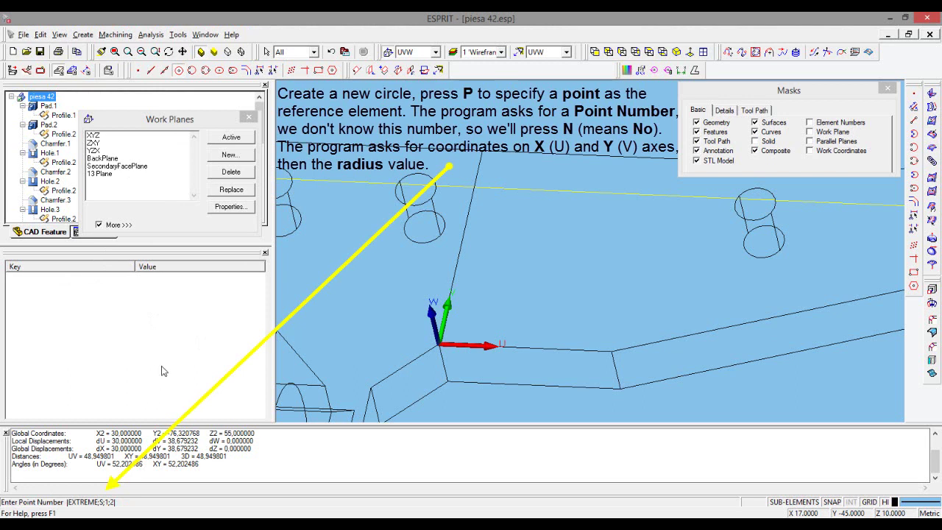
type("n")
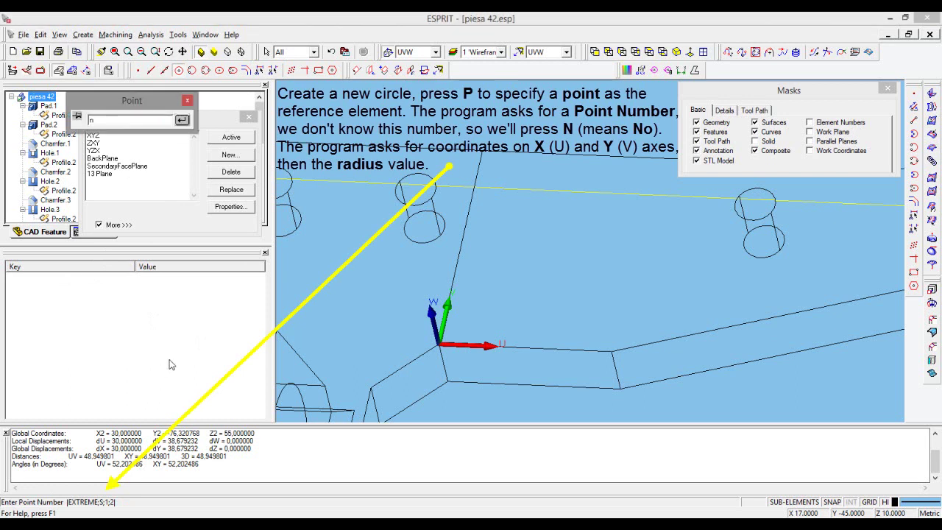
key("Return")
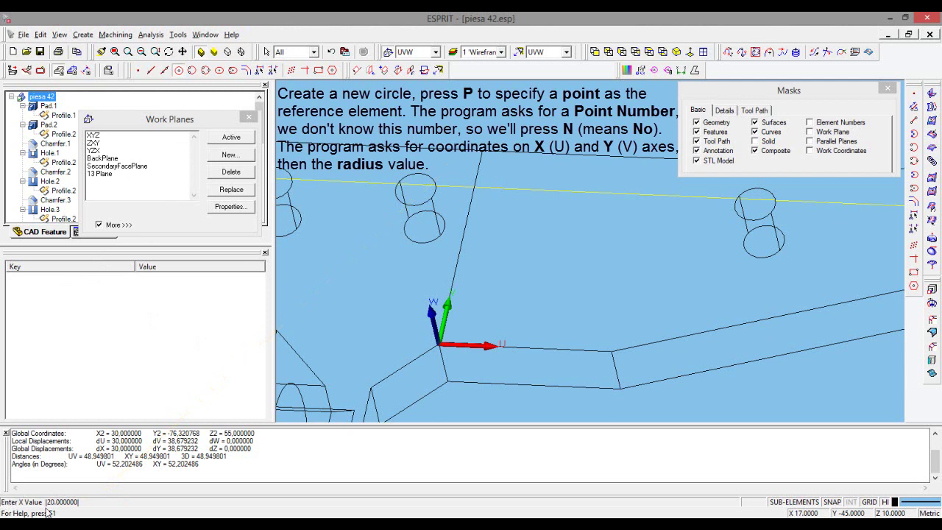
type("0")
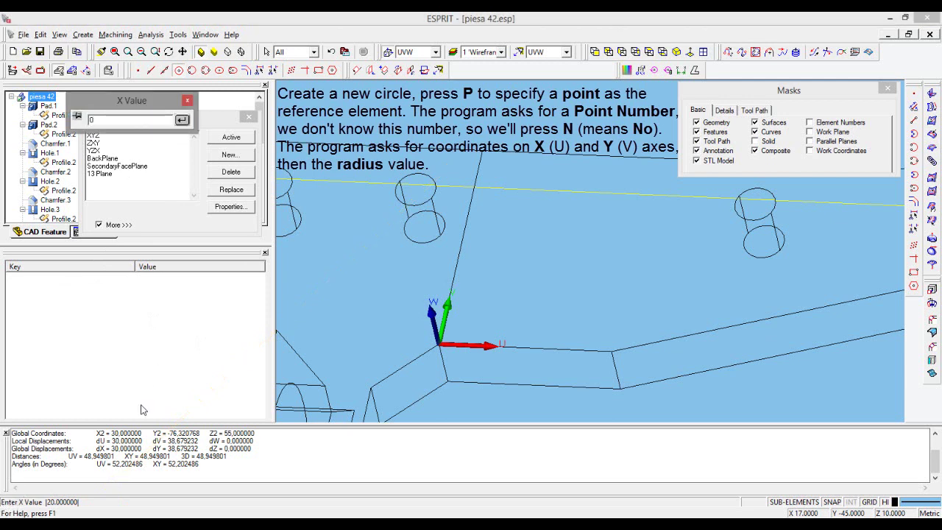
key("Return")
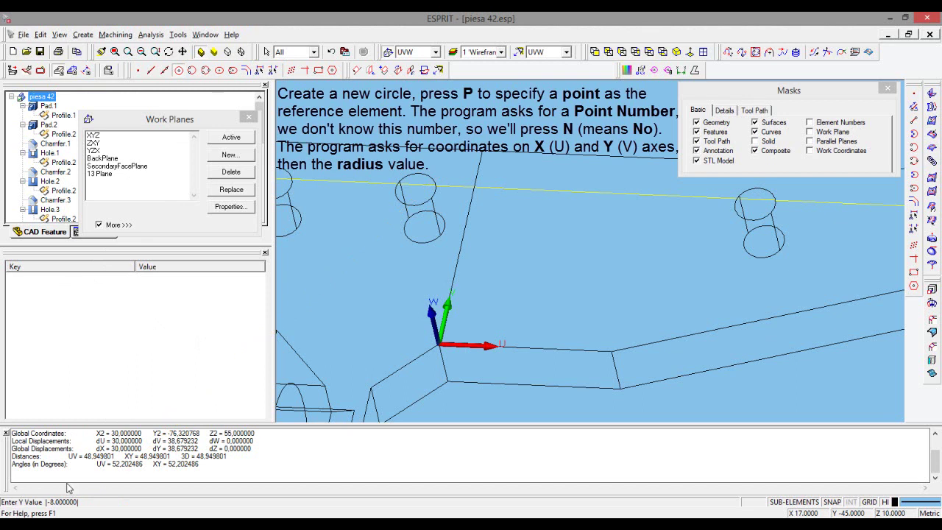
type("15")
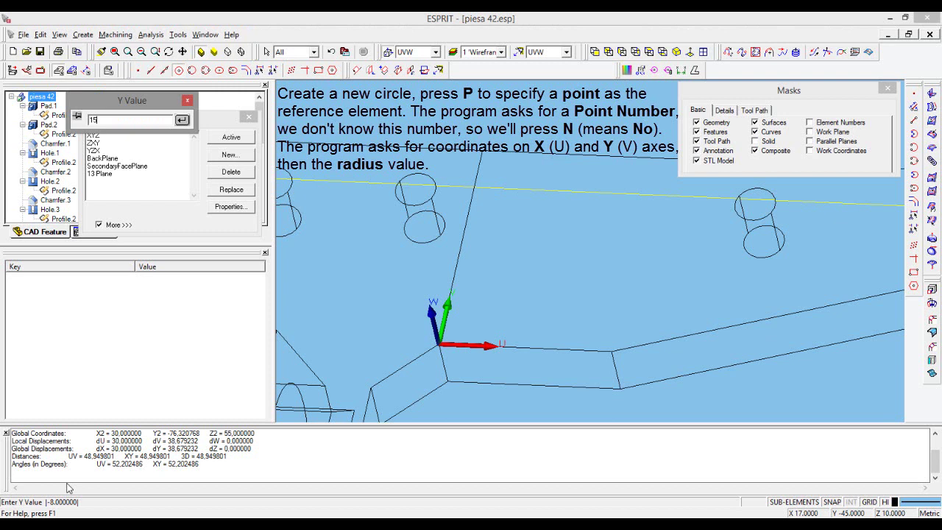
key("Return")
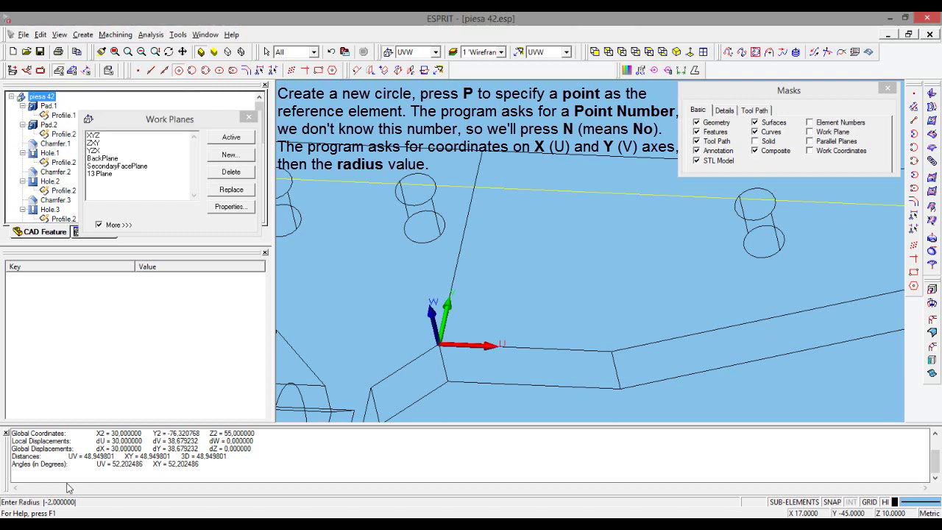
type("8")
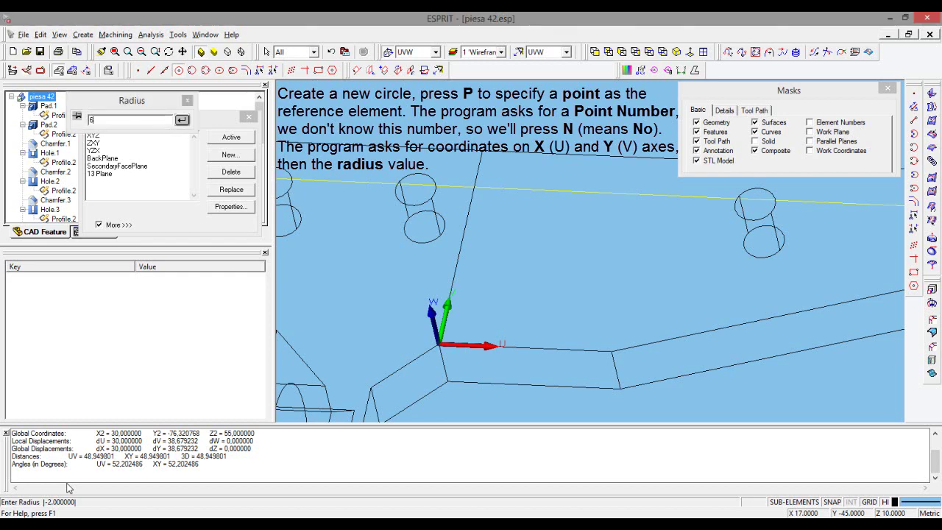
key("Return")
middle_click_drag(505, 288, 546, 303)
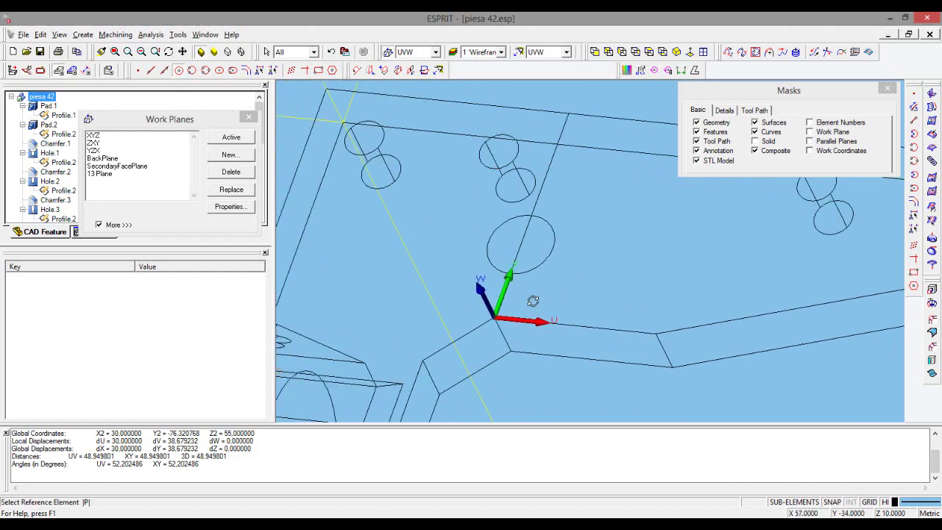
mouse_move(547, 302)
middle_mouse_down()
mouse_move(543, 292)
mouse_move(511, 309)
middle_mouse_up()
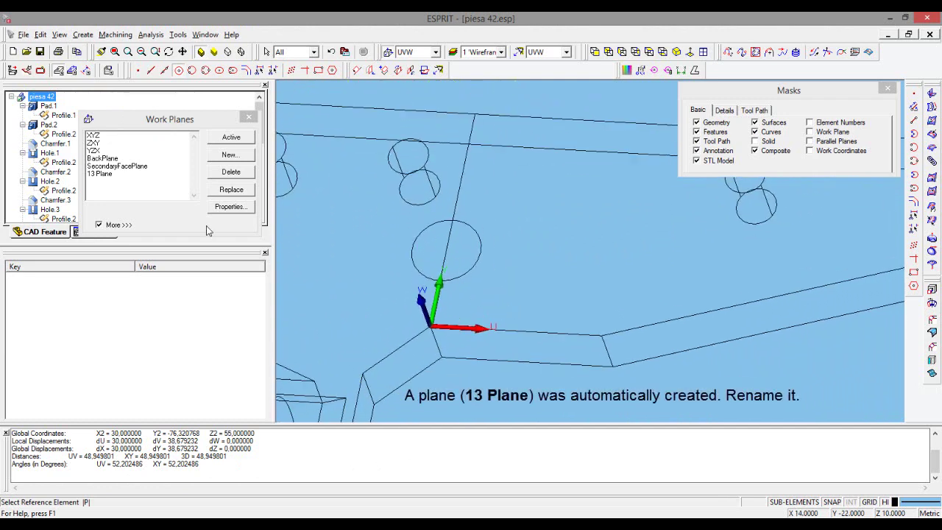
Rename work plane 13 Plane to HolePlane in its properties.
left_click(110, 174)
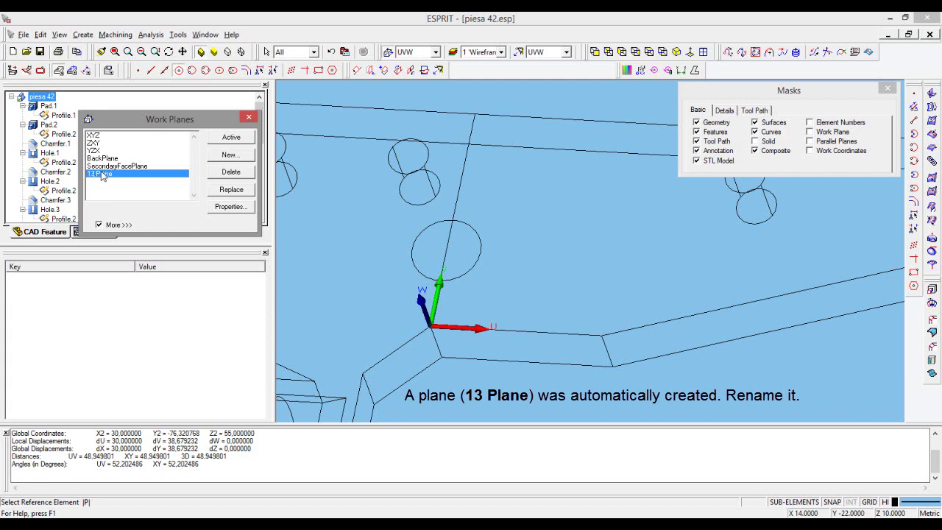
left_click(231, 207)
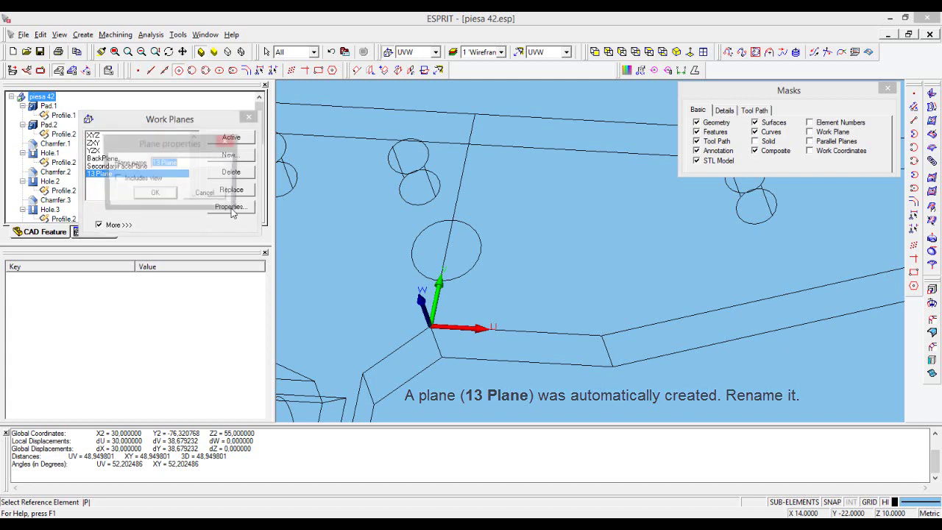
type("Hole")
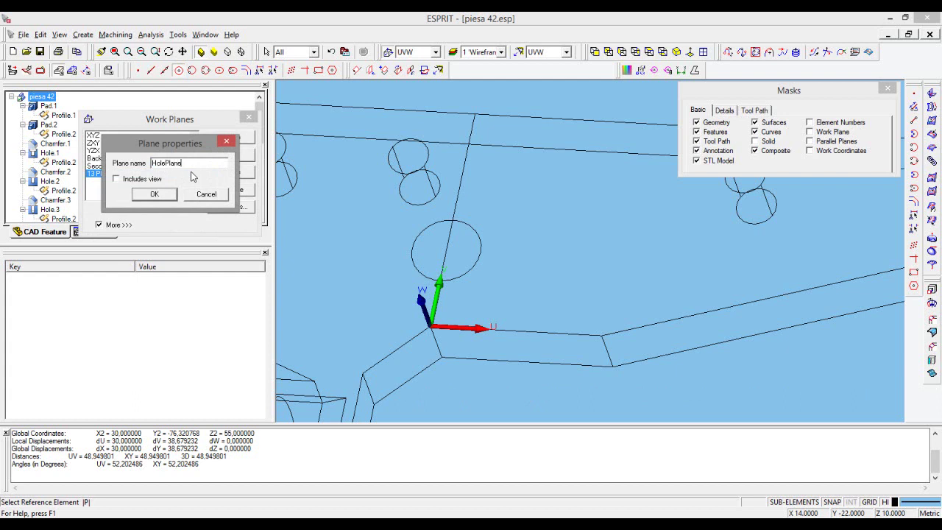
left_click(160, 194)
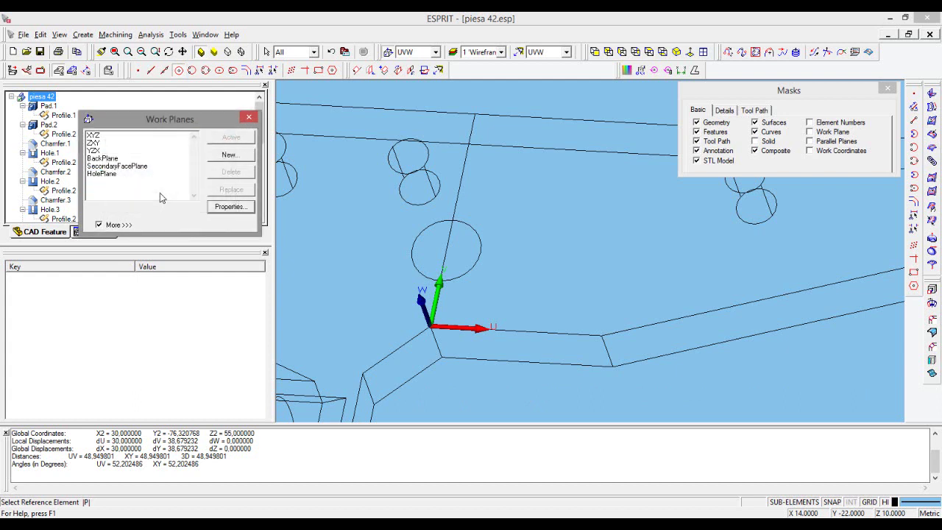
Create a radius-6 circle at (45, -27, 10) and delete the line crossing it.
left_click(447, 244)
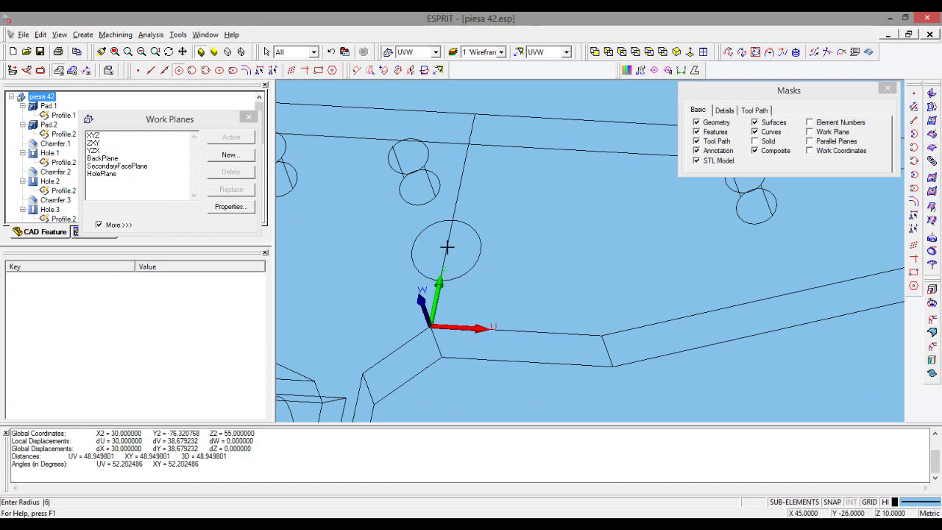
key("Return")
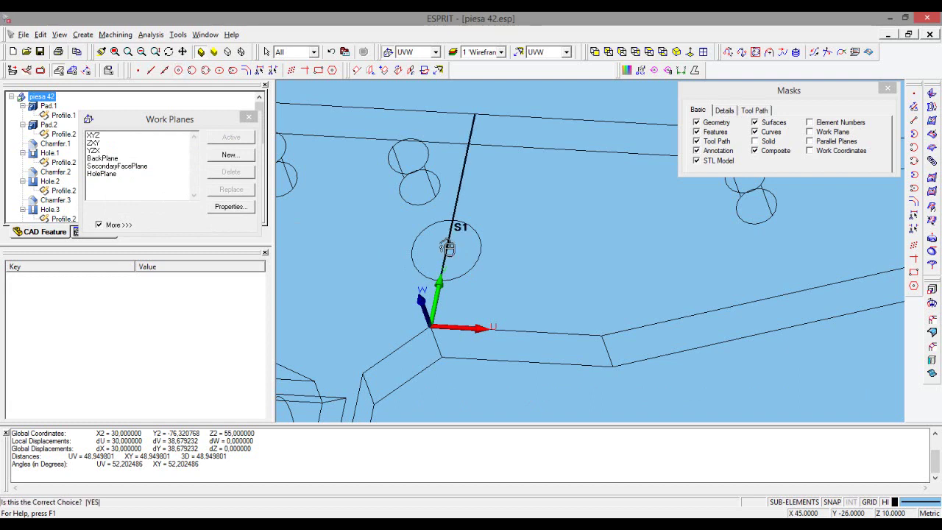
left_click(447, 246)
right_click(447, 247)
left_click(472, 266)
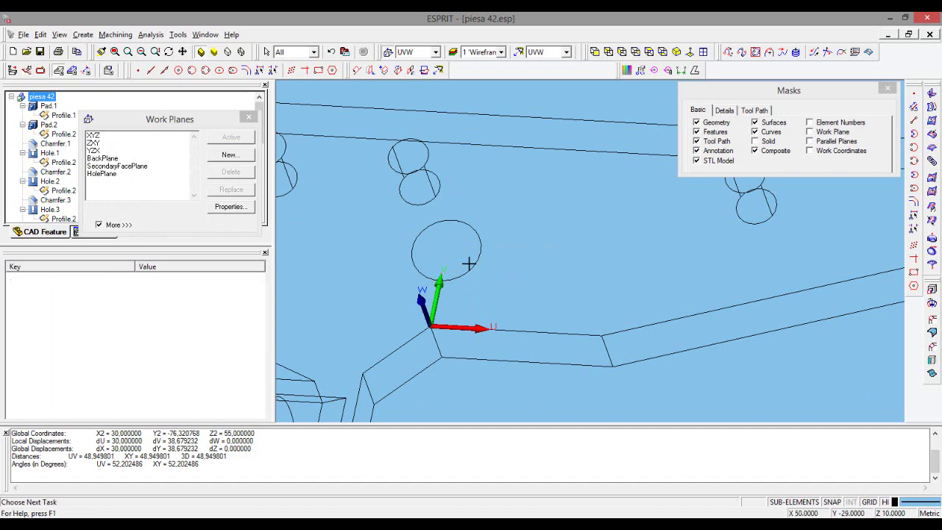
middle_click_drag(440, 280, 459, 279)
Select circle C1 and bring up the Features toolbar.
left_click(493, 234)
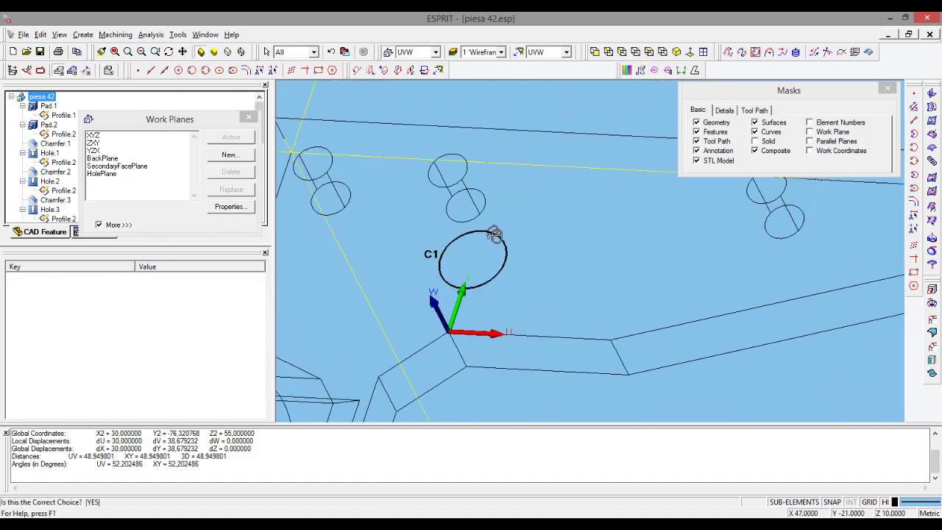
left_click(494, 234)
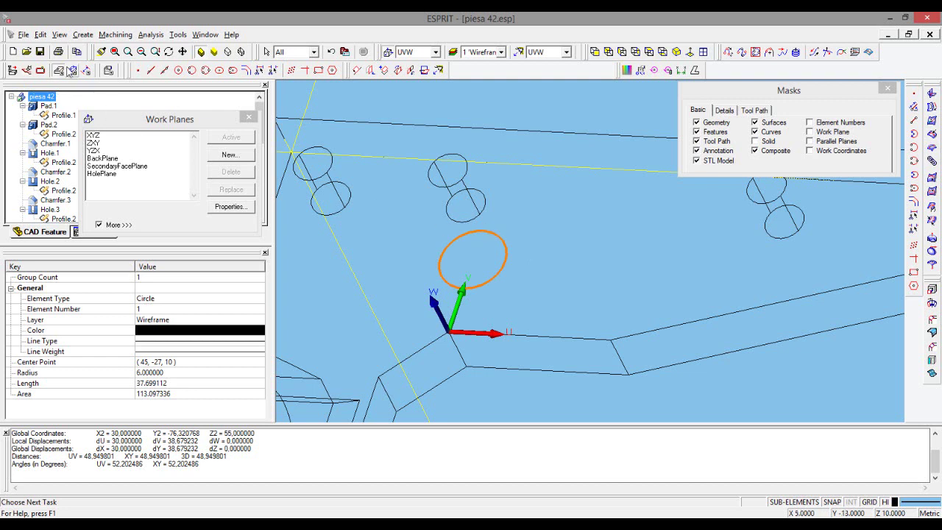
left_click(72, 72)
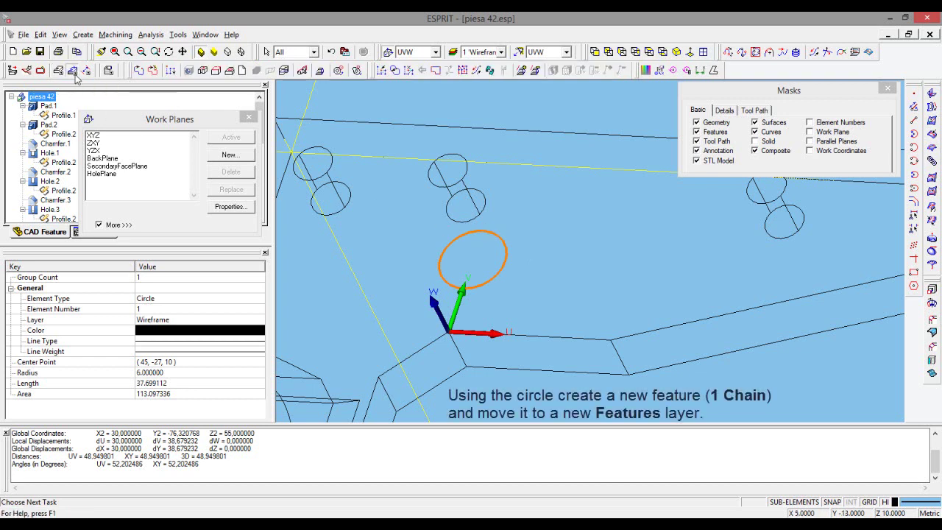
Auto-chain the circle into the 1 Chain feature and select it in the Features list.
left_click(152, 71)
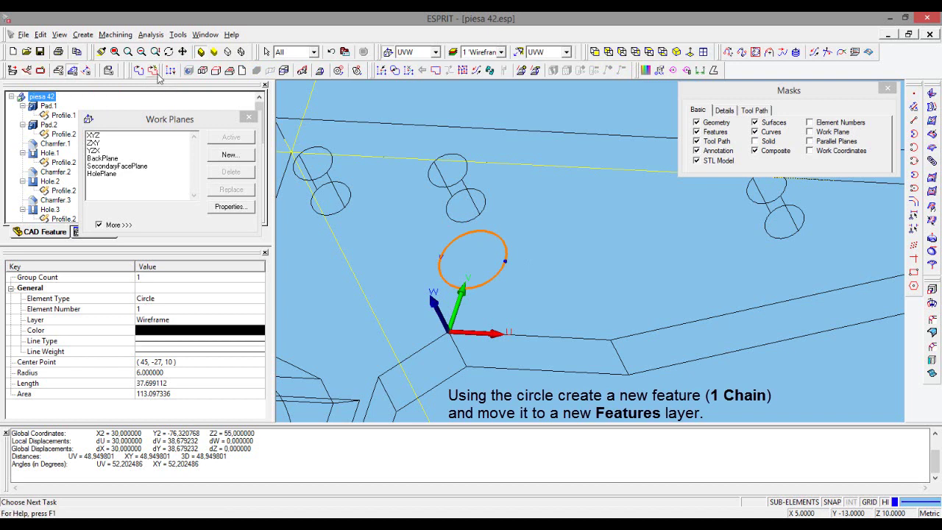
mouse_move(184, 120)
left_mouse_down()
mouse_move(204, 237)
mouse_move(265, 235)
left_mouse_up()
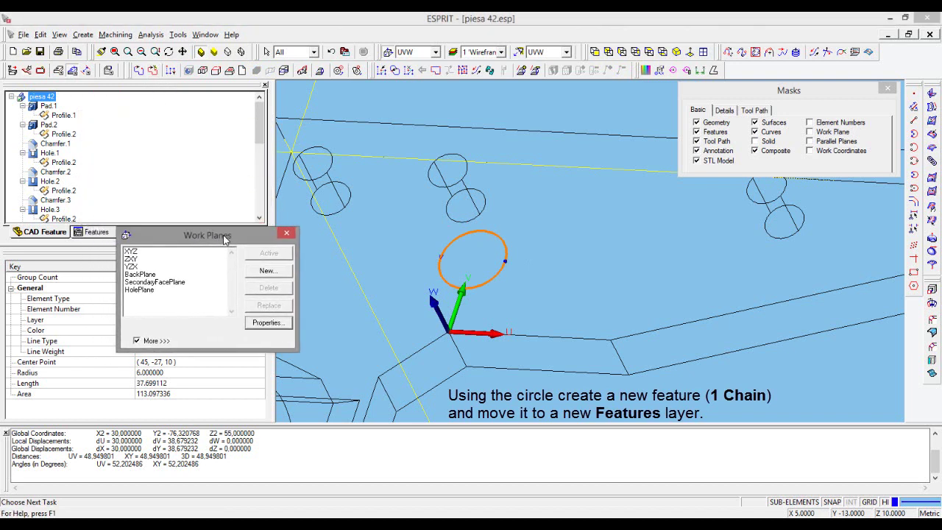
left_click(94, 232)
left_click(52, 119)
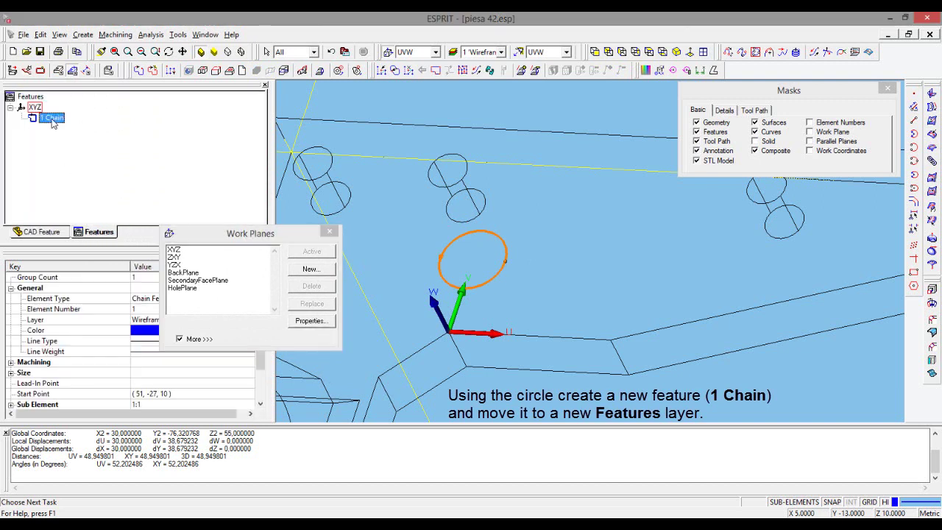
left_click_drag(241, 230, 205, 166)
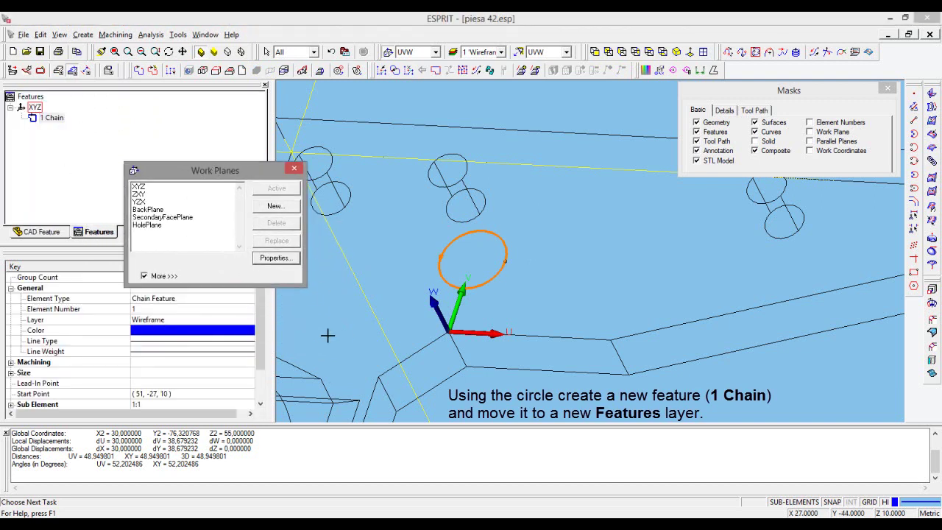
Create a new Features layer and set 1 Chain's Layer property to Features.
left_click(454, 52)
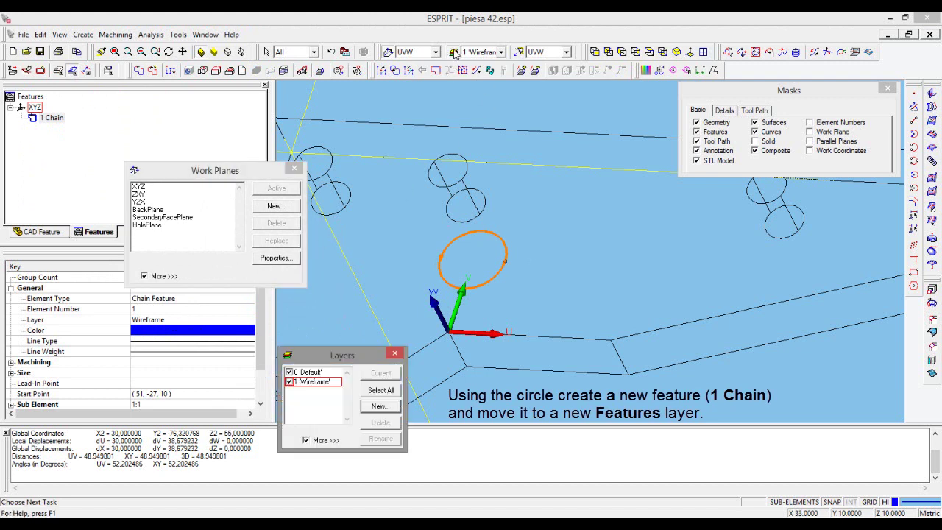
left_click(376, 406)
type("Features")
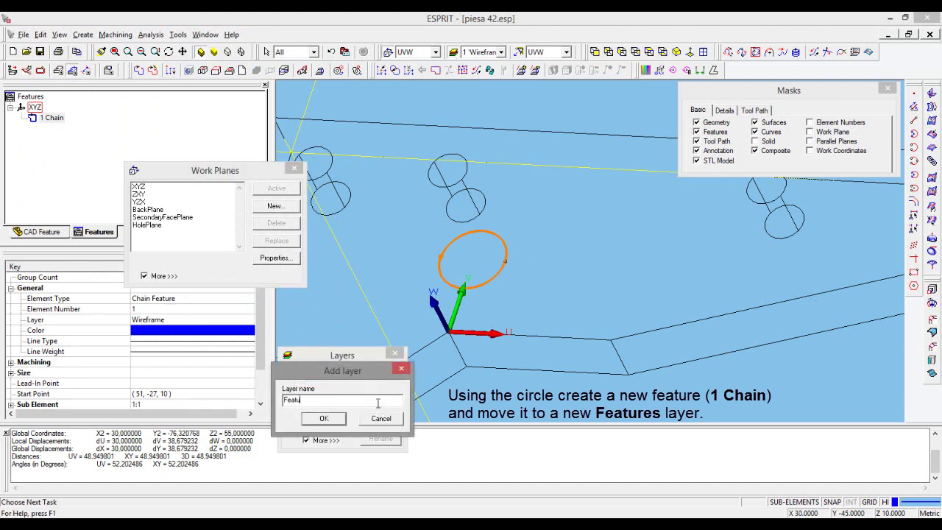
left_click(325, 418)
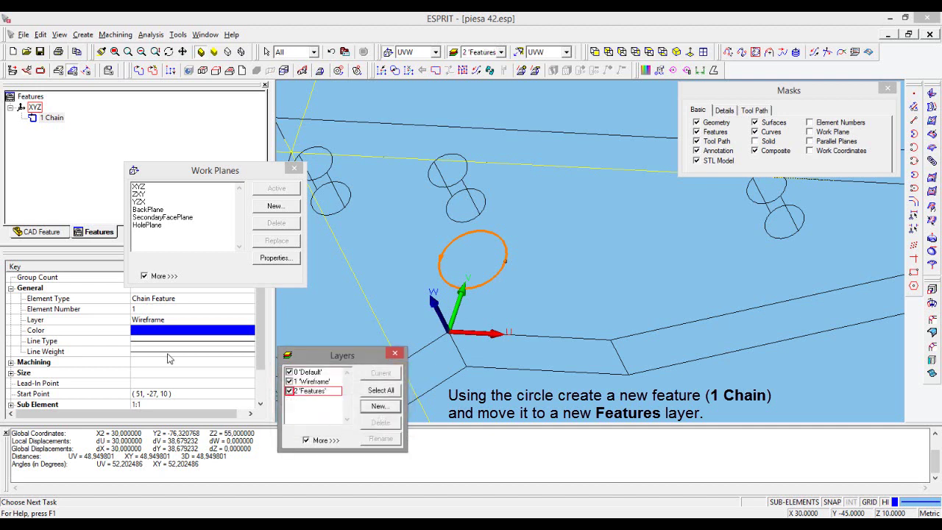
left_click(177, 321)
left_click(179, 321)
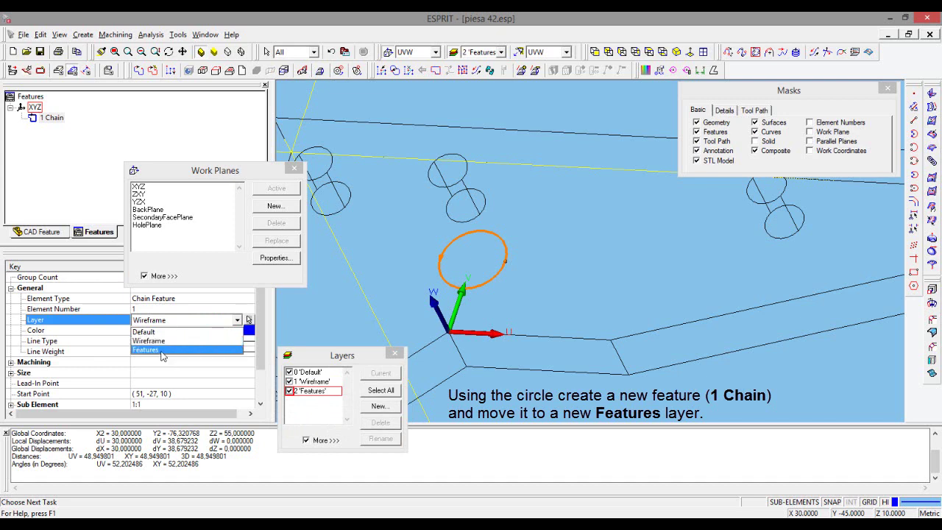
left_click(162, 350)
left_click(307, 314)
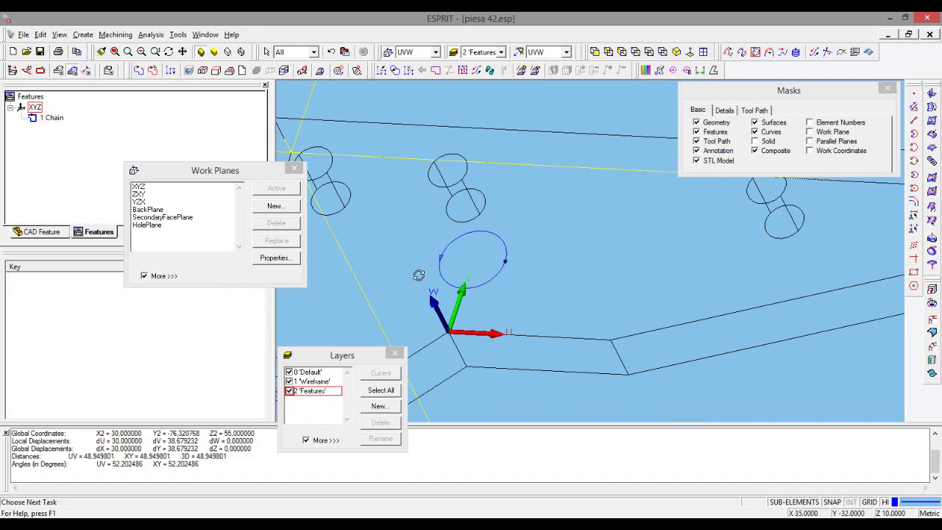
Hide the Features layer and delete the leftover wireframe circle C1.
middle_click_drag(425, 269, 445, 243)
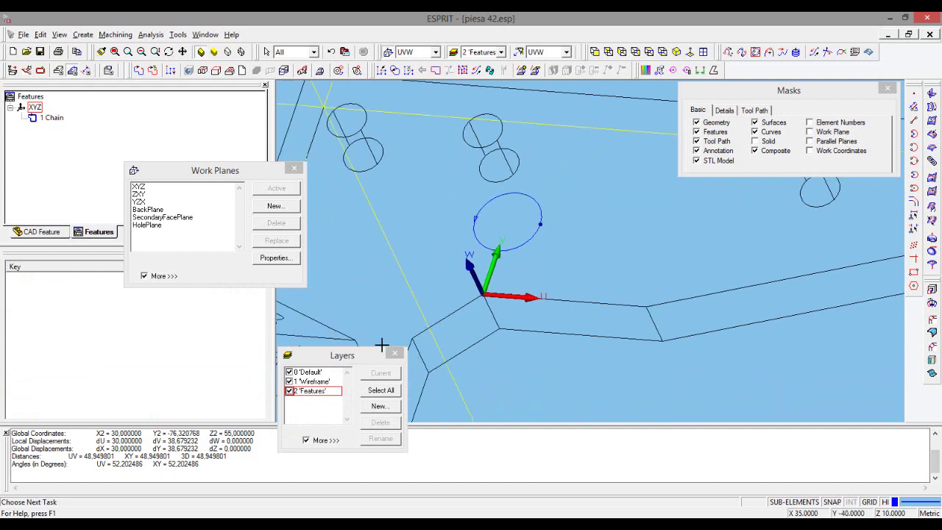
left_click(289, 392)
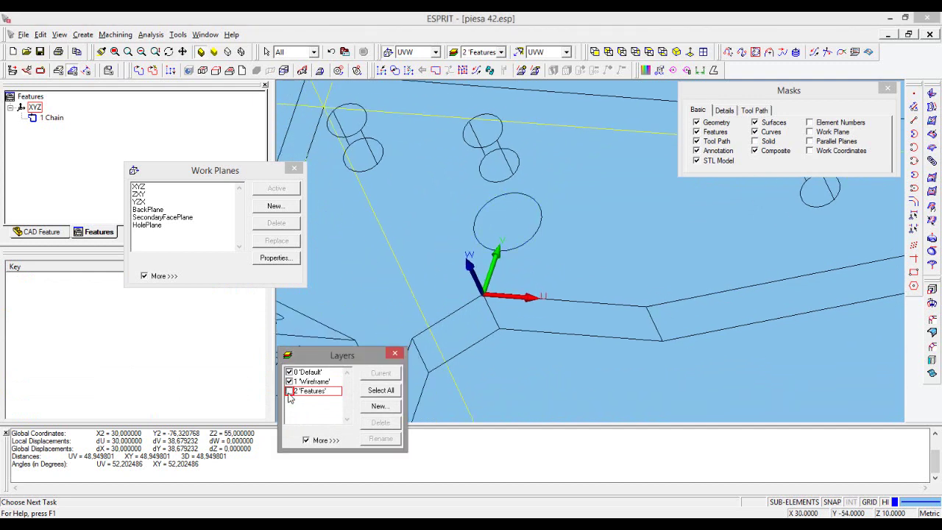
left_click(530, 241)
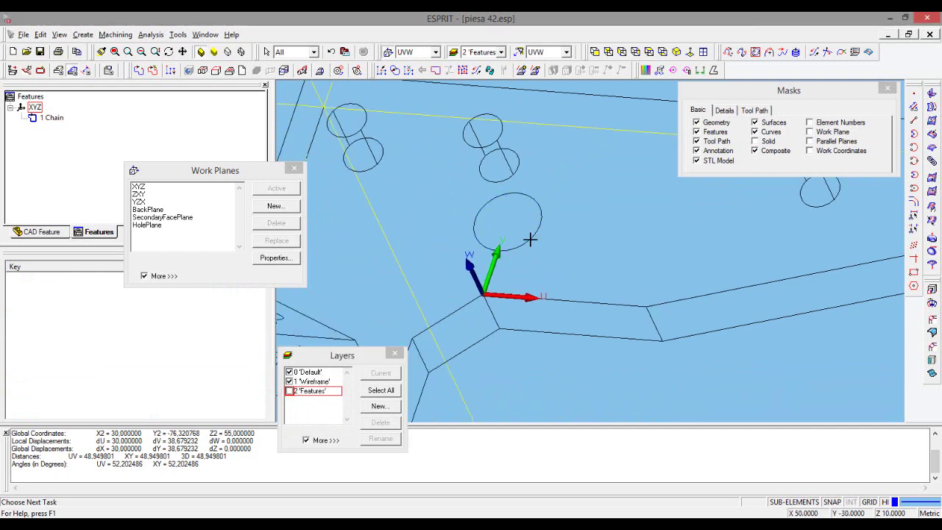
left_click(530, 242)
right_click(530, 241)
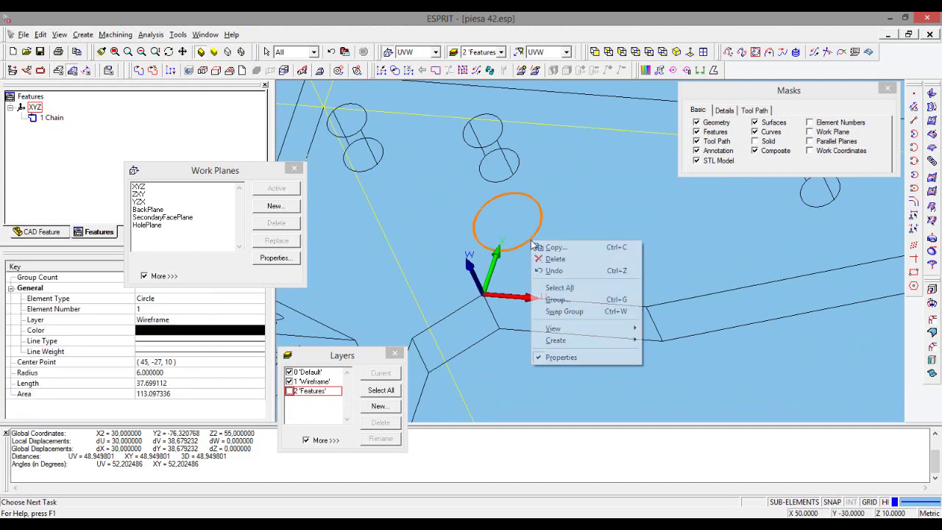
left_click(558, 261)
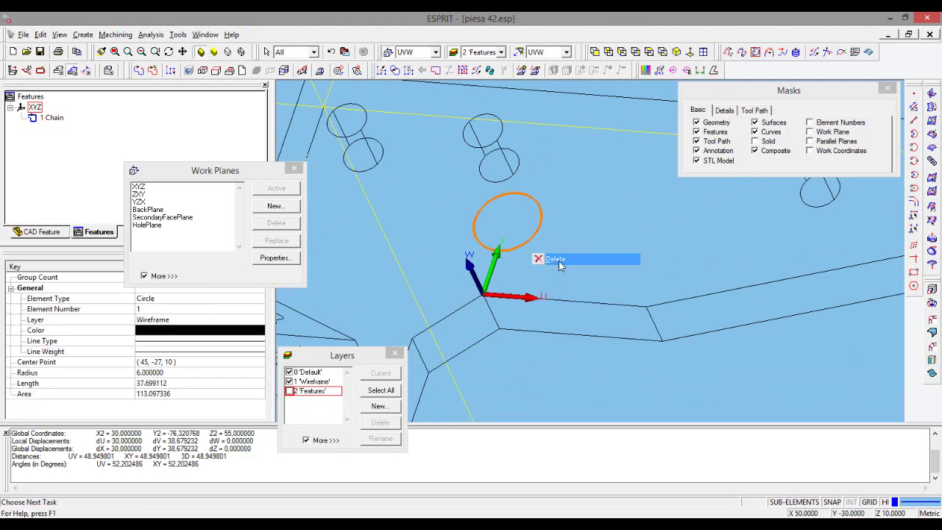
Show the Features layer again, check the layer visibility and close the Layers dialog.
left_click(290, 391)
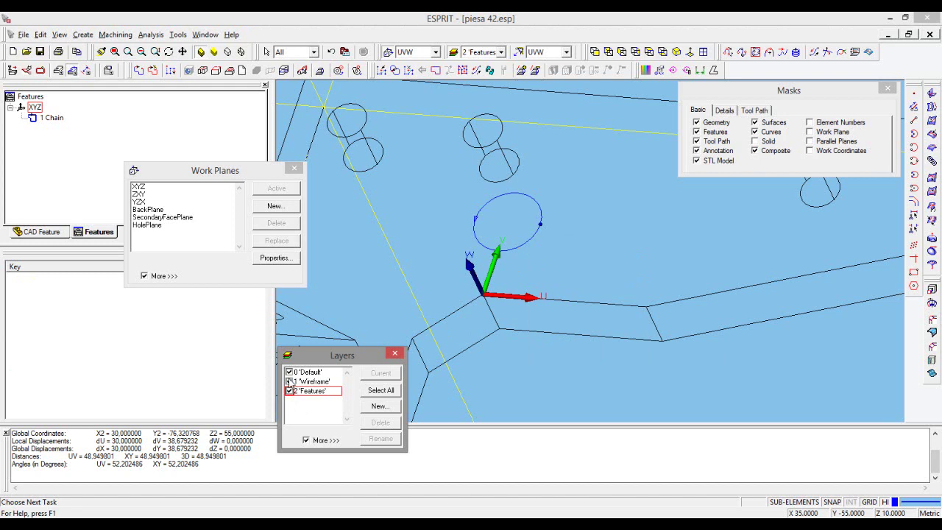
left_click(289, 382)
left_click(289, 382)
left_click(289, 391)
left_click(290, 391)
left_click_drag(248, 174, 195, 287)
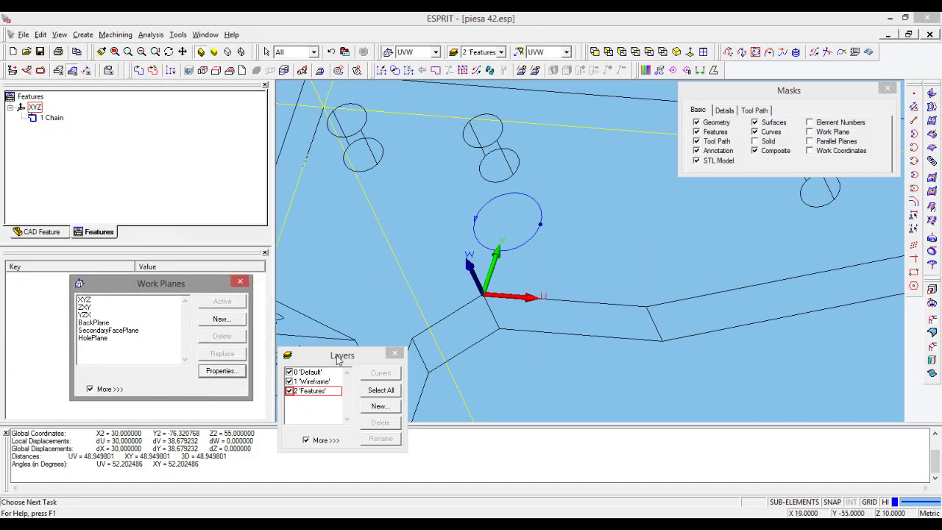
left_click(394, 354)
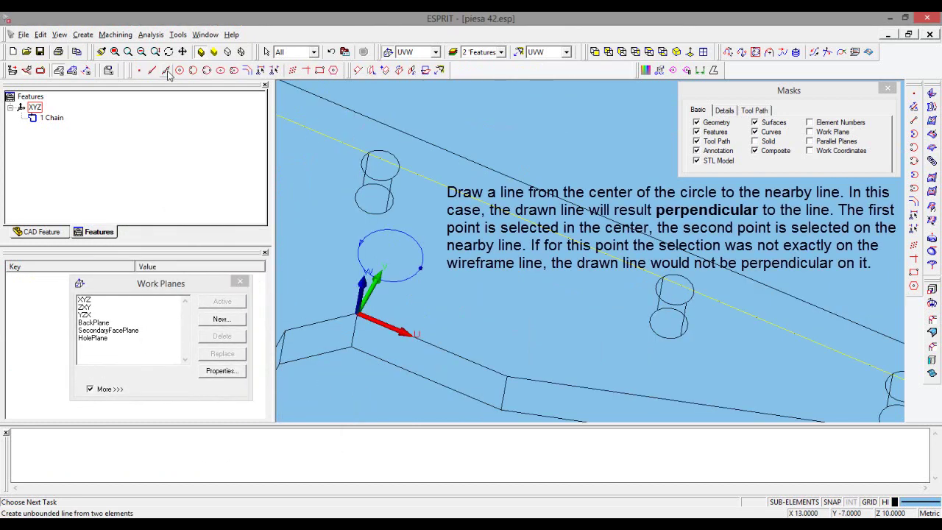
Draw a line from the hole circle's centre perpendicular to the nearby edge.
left_click(168, 72)
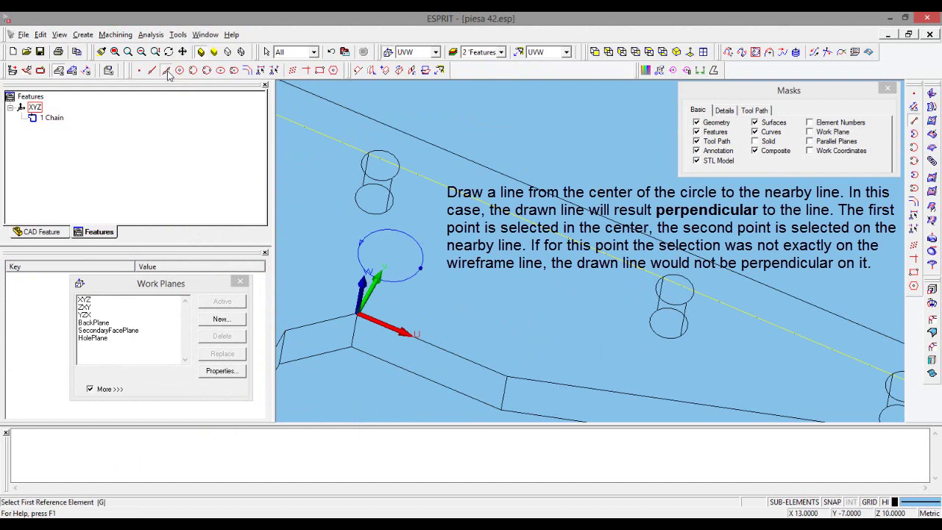
left_click(381, 165)
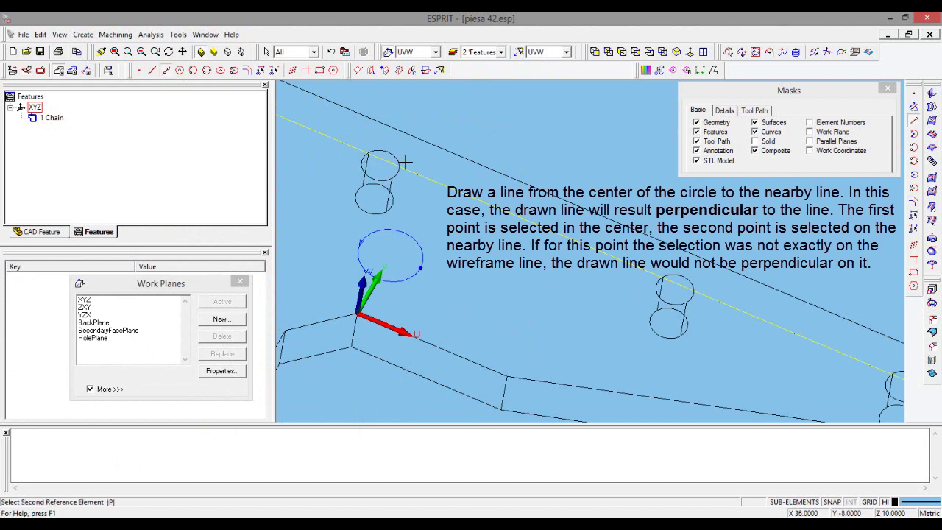
left_click(452, 152)
left_click(452, 153)
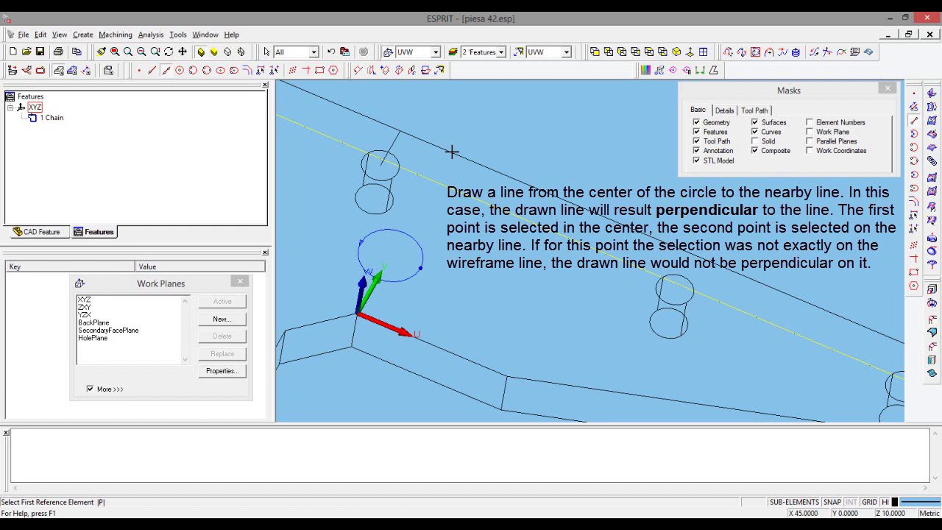
Define the work plane from geometry using the hole circle, the new line and the edge line.
left_click(359, 70)
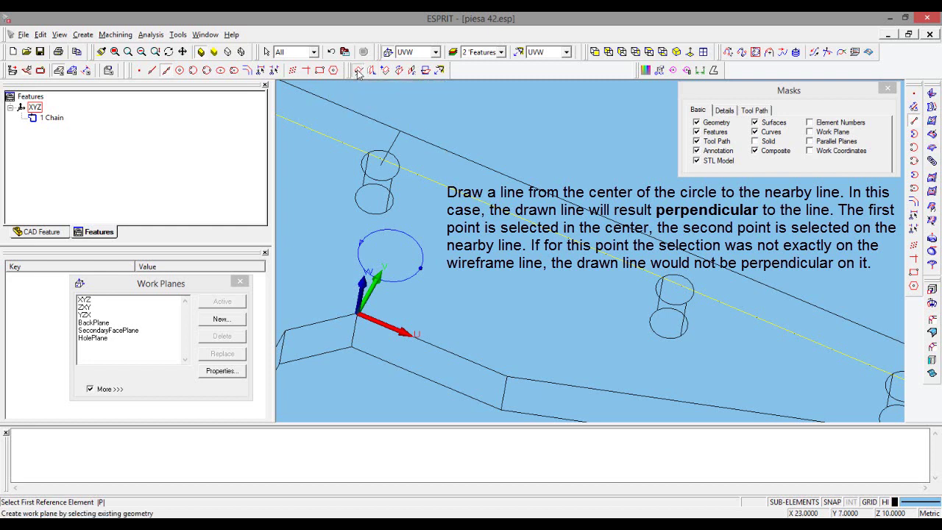
left_click(397, 175)
left_click(398, 175)
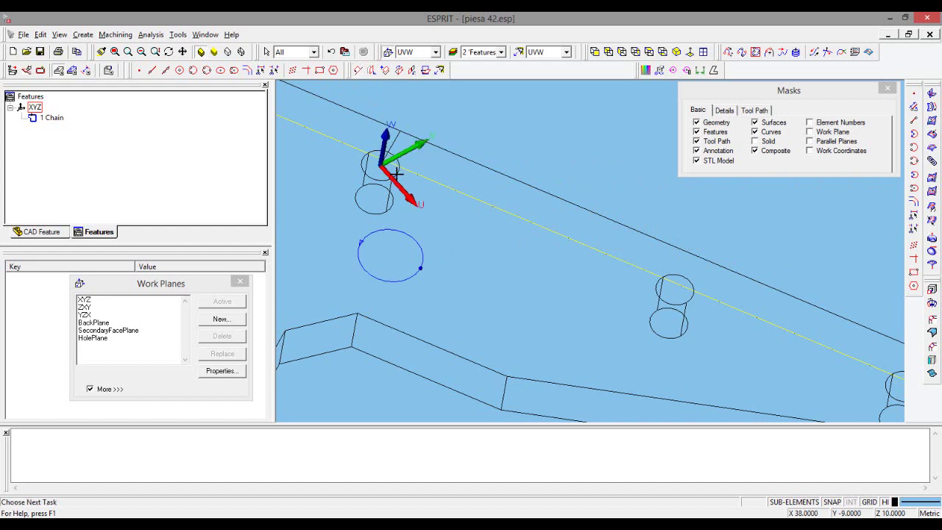
left_click(359, 70)
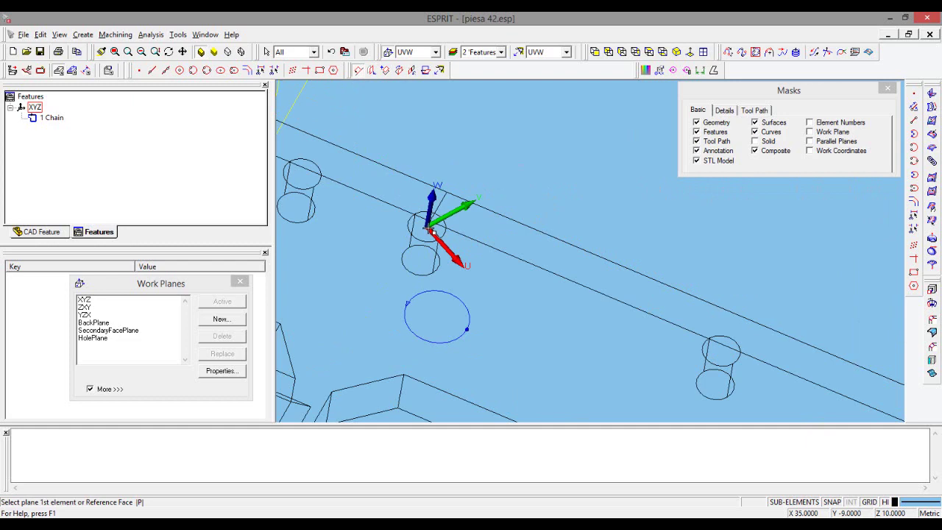
left_click(433, 229)
left_click(443, 190)
scroll(690, 331, "down", 1)
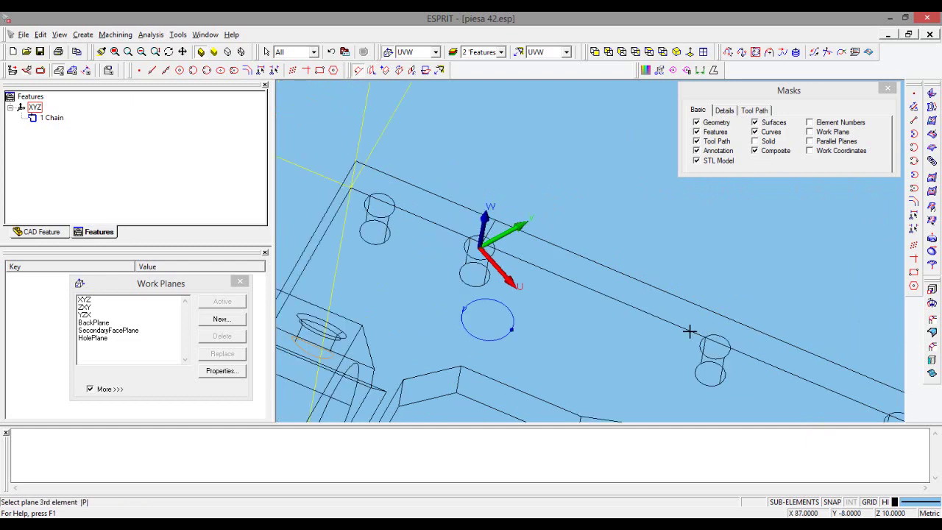
scroll(616, 297, "down", 2)
scroll(773, 337, "up", 1)
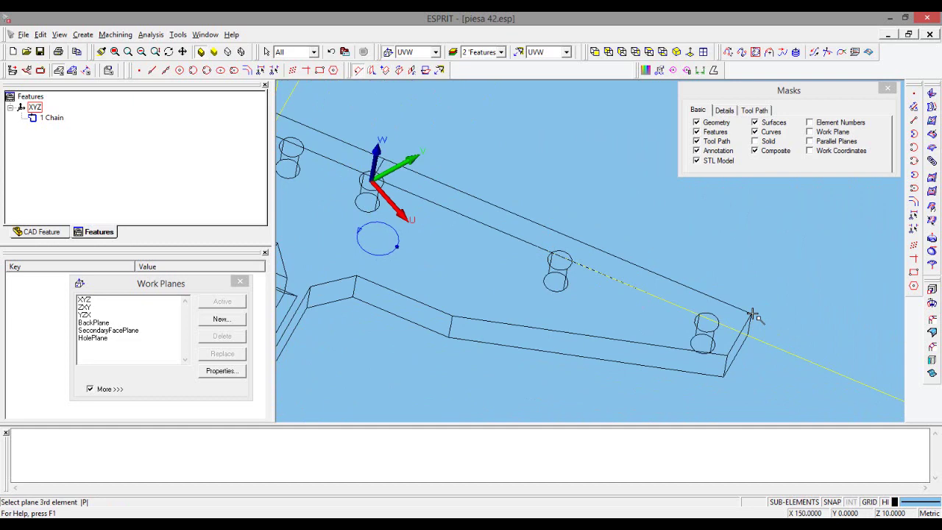
left_click(755, 315)
scroll(511, 280, "up", 1)
scroll(537, 279, "up", 1)
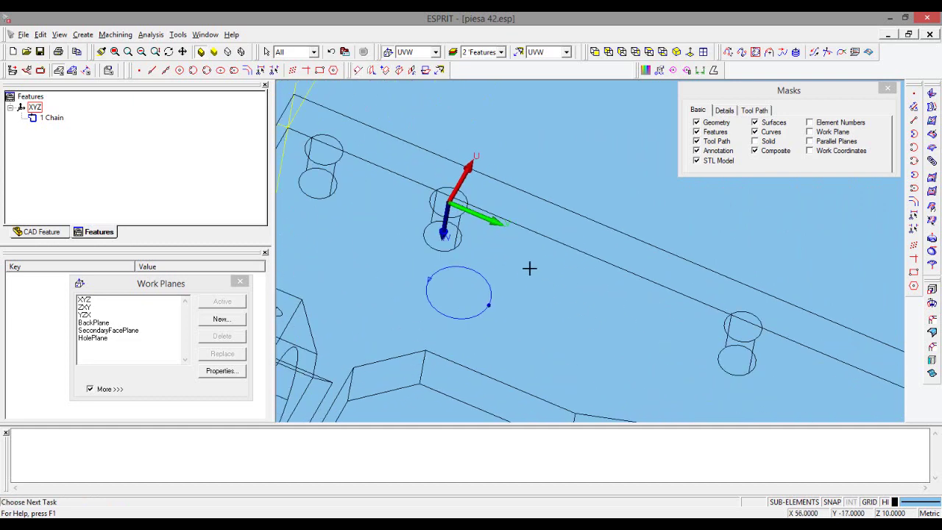
middle_click_drag(529, 269, 516, 309)
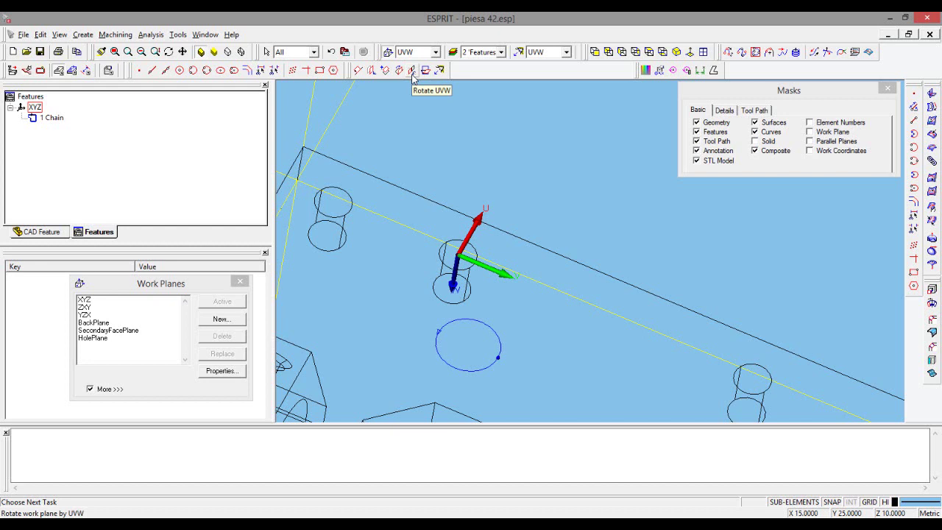
Rotate the UVW work plane by 180° about U, 0° about V and 0° about W.
left_click(413, 70)
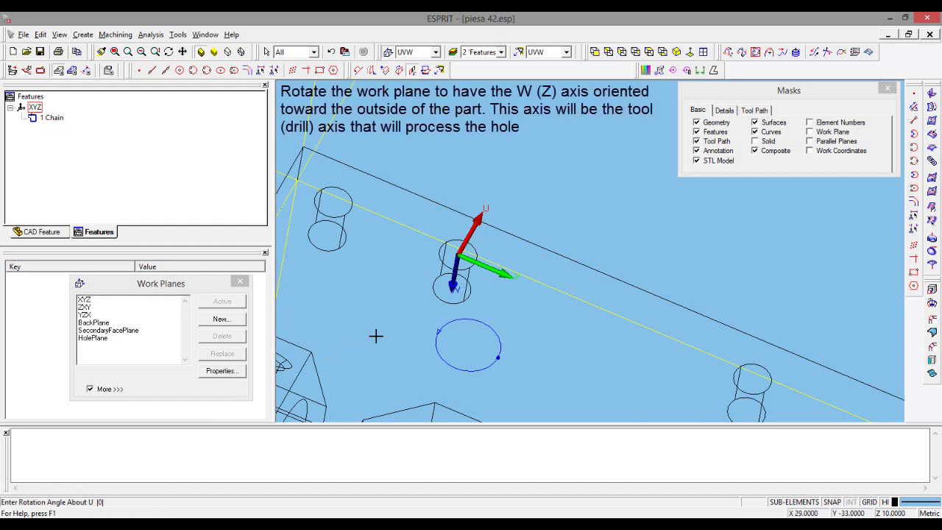
type("180")
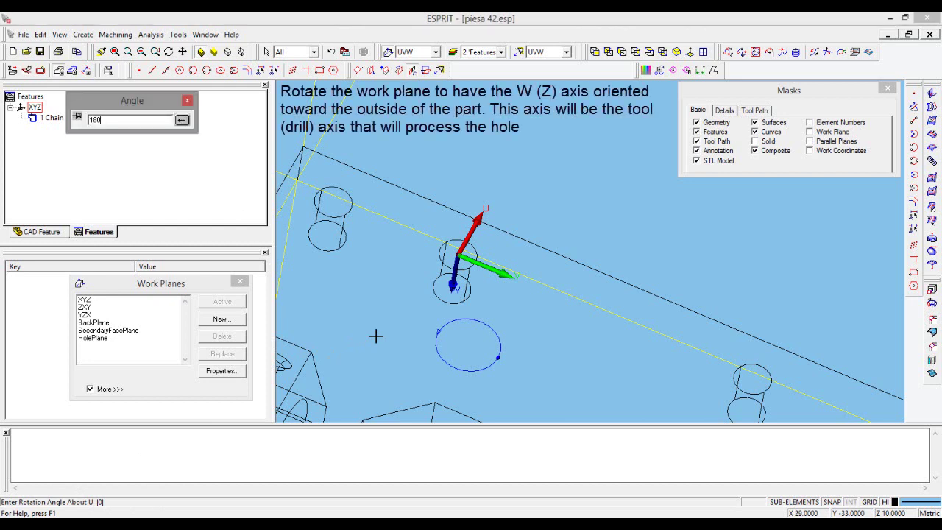
key("Return")
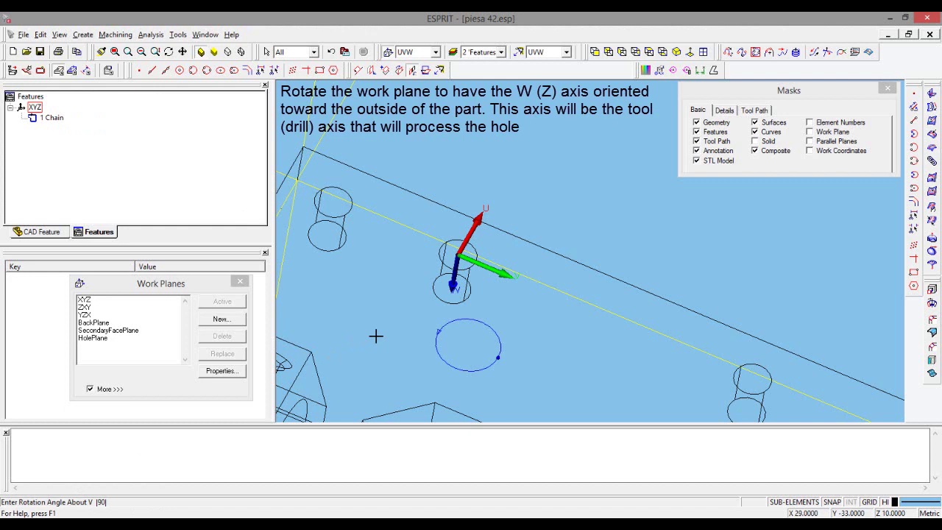
type("0")
key("Return")
type("0")
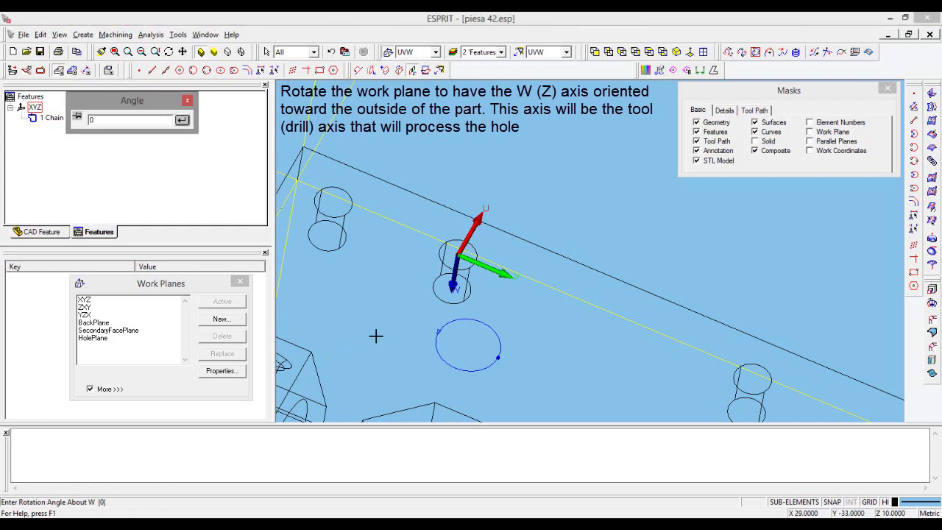
key("Return")
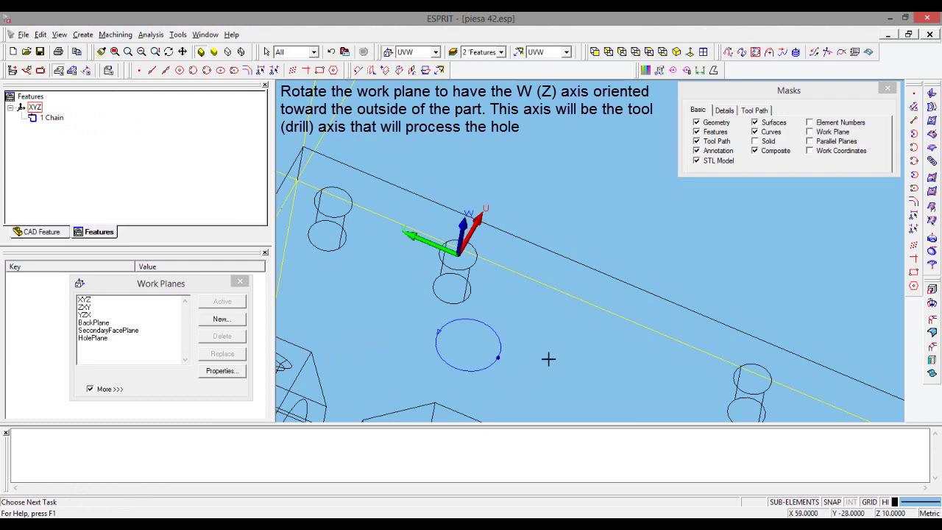
mouse_move(518, 319)
middle_mouse_down()
mouse_move(500, 314)
mouse_move(513, 319)
middle_mouse_up()
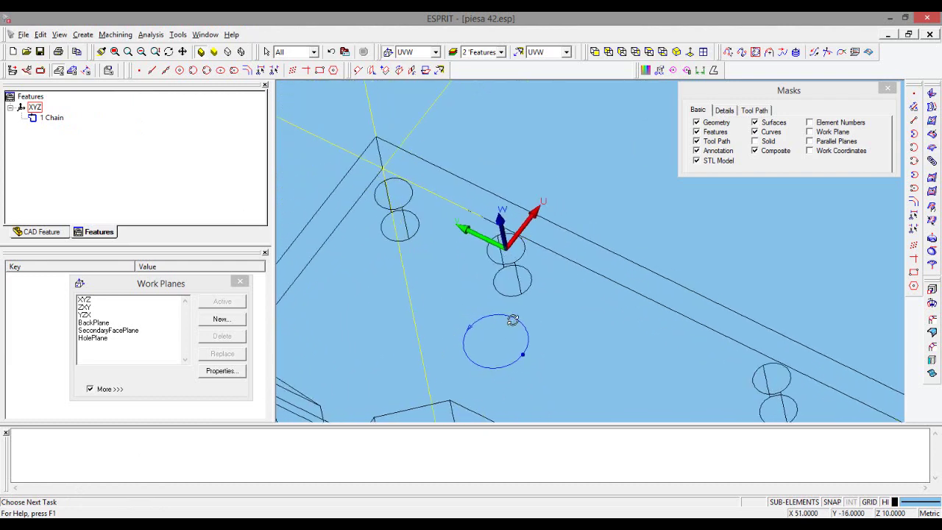
mouse_move(455, 273)
middle_mouse_down()
mouse_move(459, 284)
mouse_move(456, 270)
mouse_move(439, 282)
middle_mouse_up()
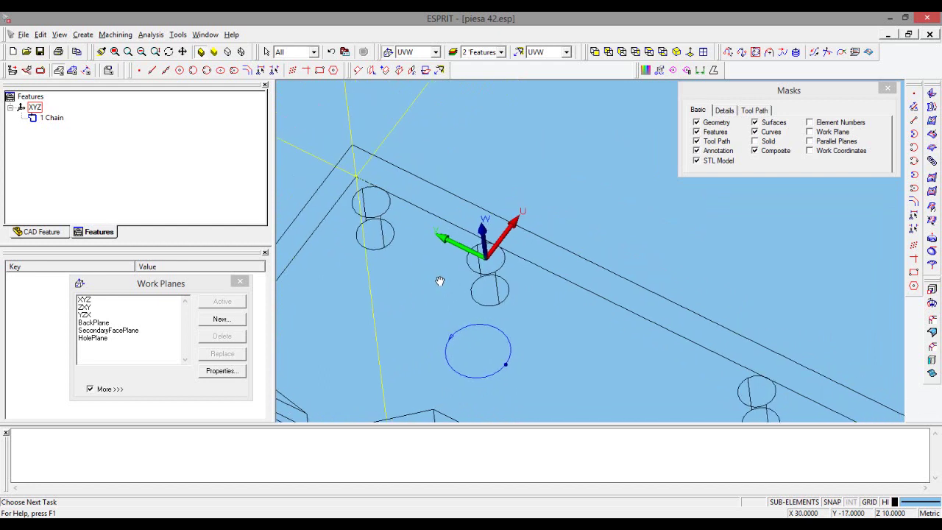
Create a Ø7 simple hole feature from the picked hole arc and verify it in the Features list.
left_click(72, 71)
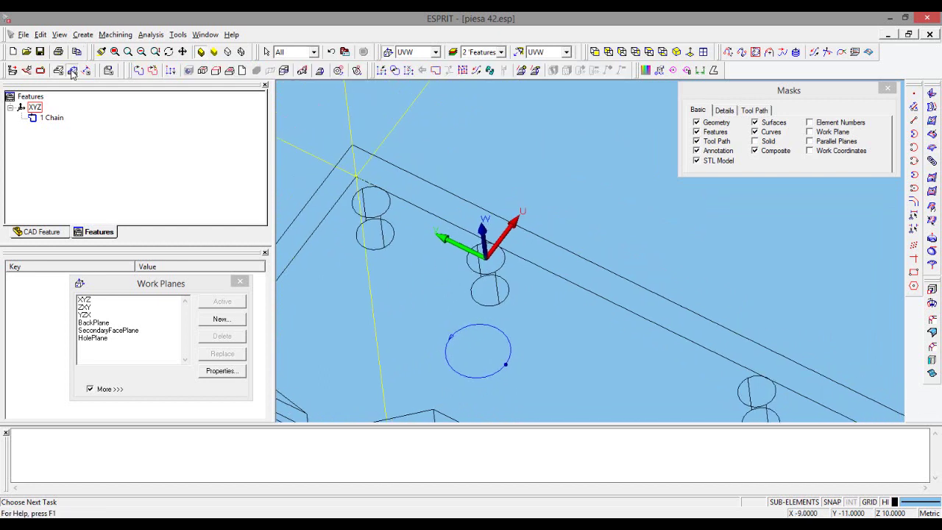
left_click(189, 71)
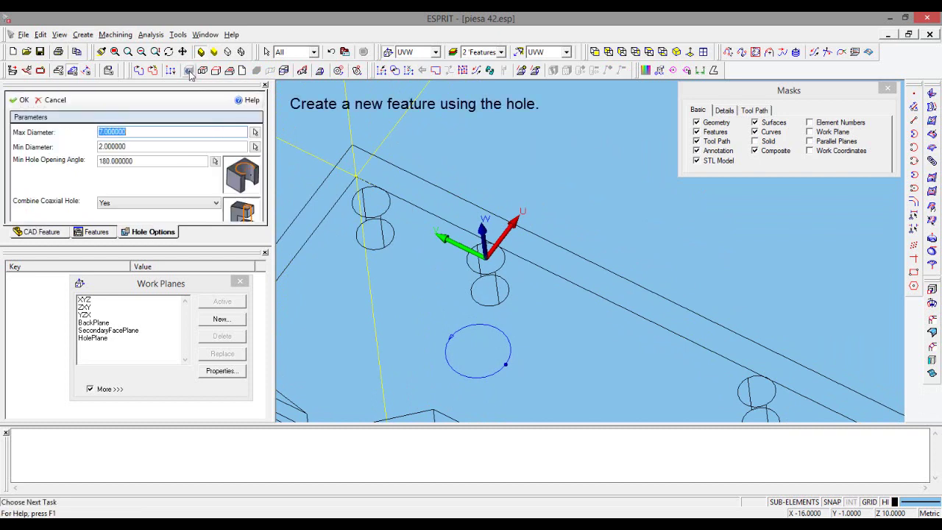
left_click(256, 132)
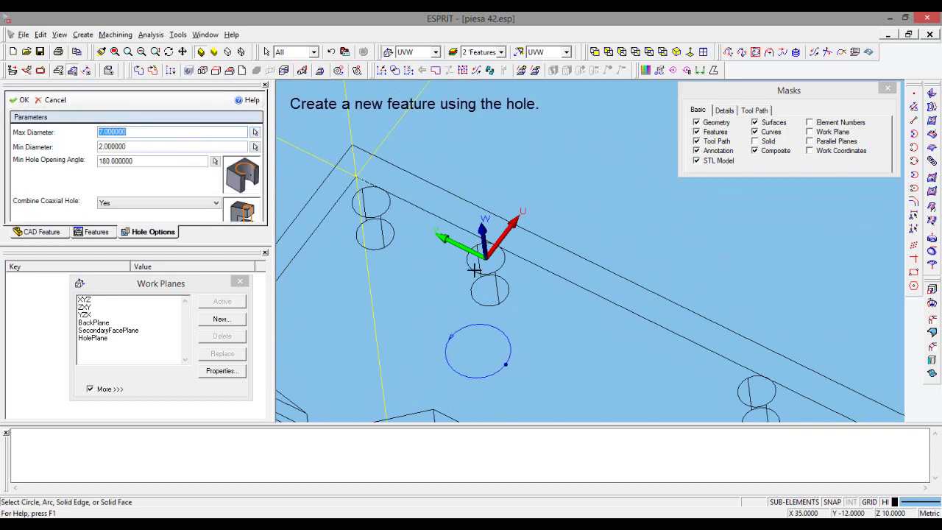
left_click(469, 266)
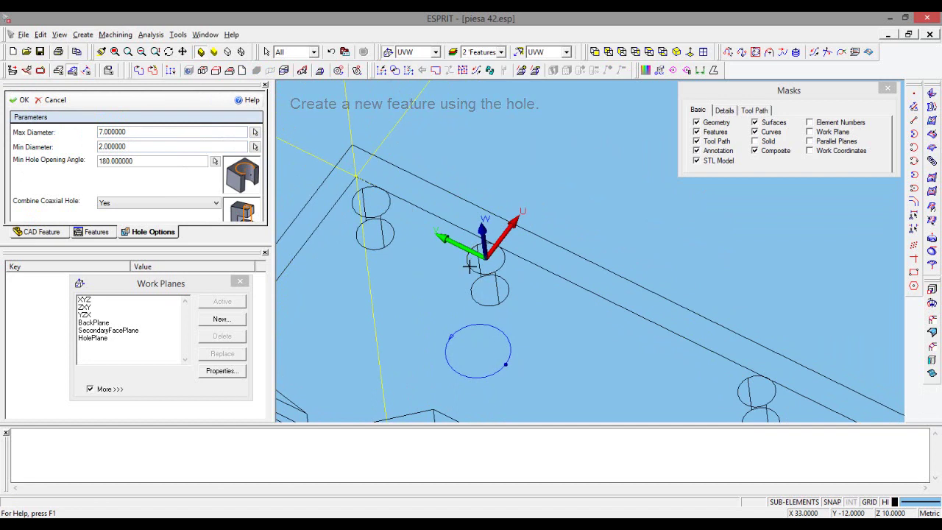
left_click(469, 267)
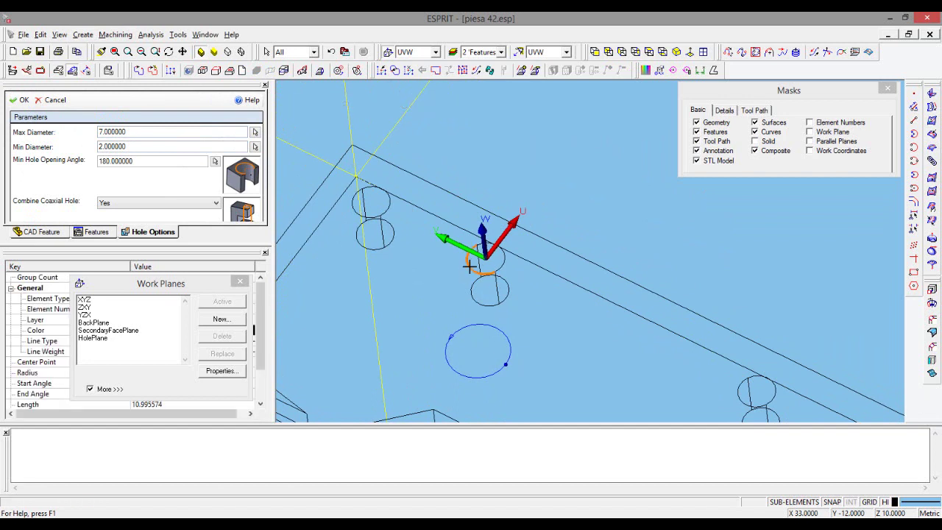
left_click(22, 100)
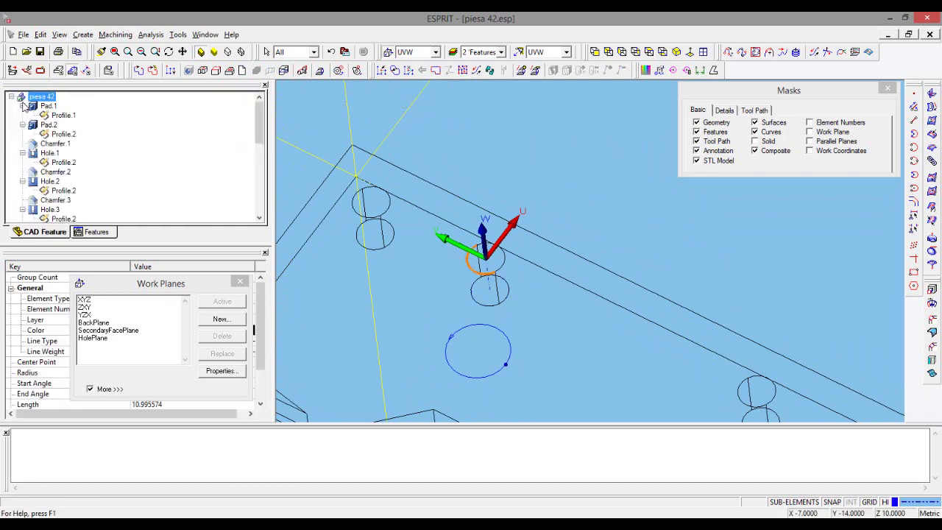
left_click(99, 233)
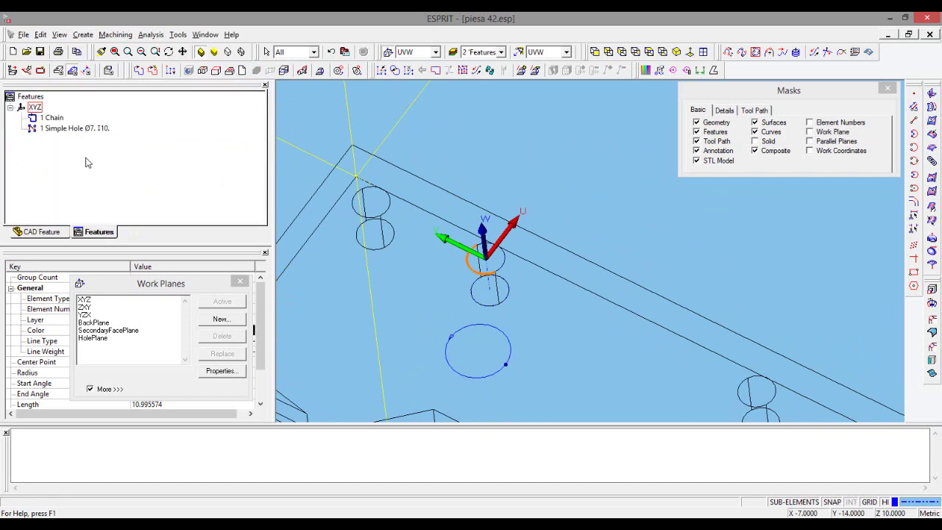
left_click(73, 128)
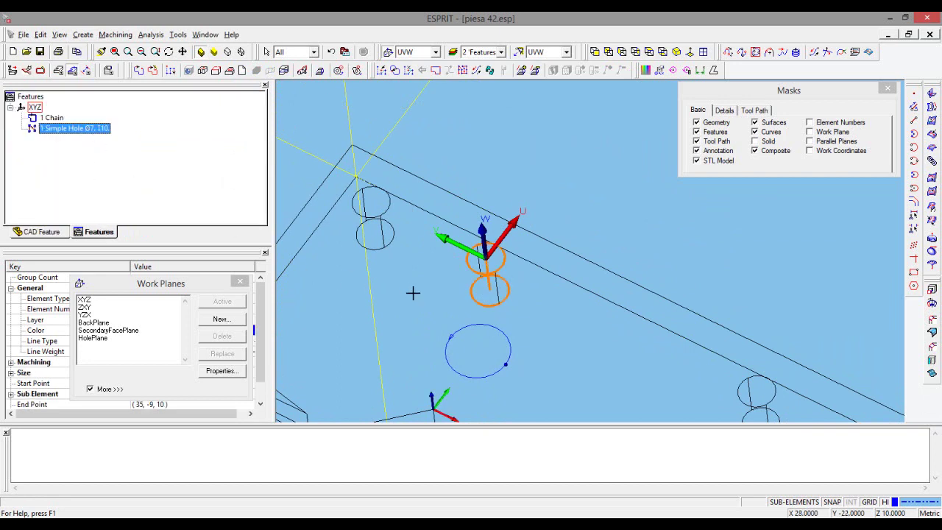
left_click(414, 293)
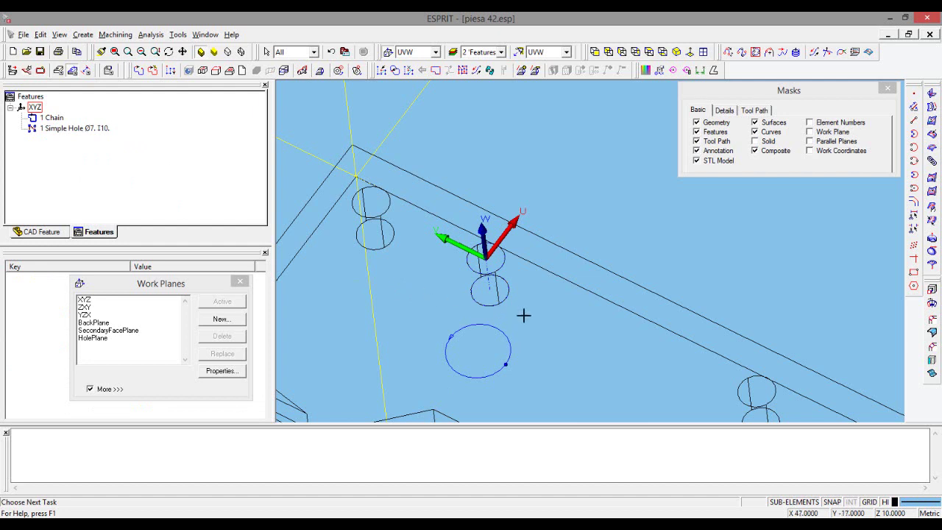
Save the 1 Simple Hole's work plane as a new work plane named Hole2Plane.
left_click(74, 129)
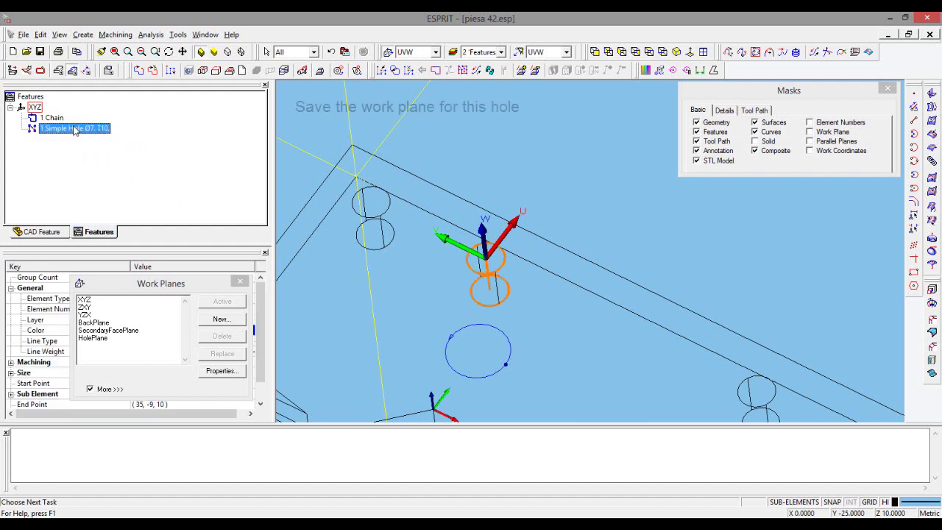
left_click(220, 320)
type("Hole2")
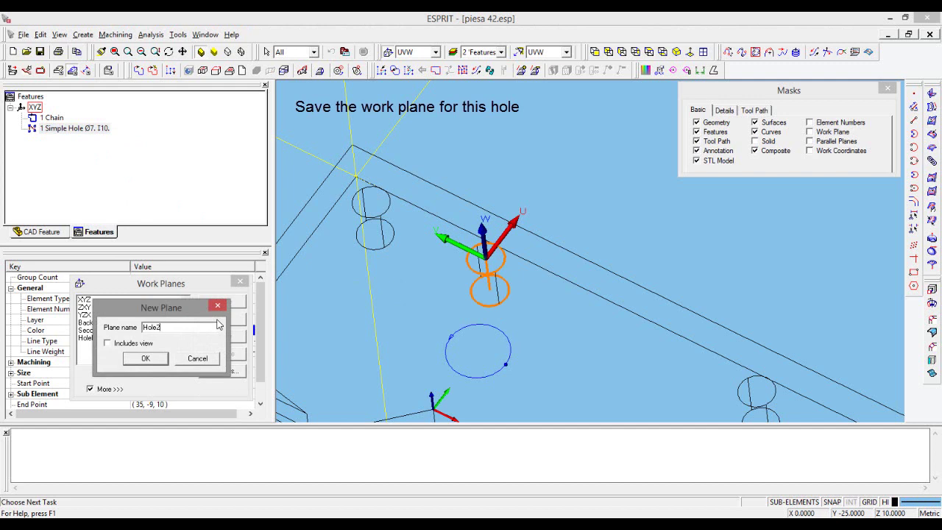
type("P")
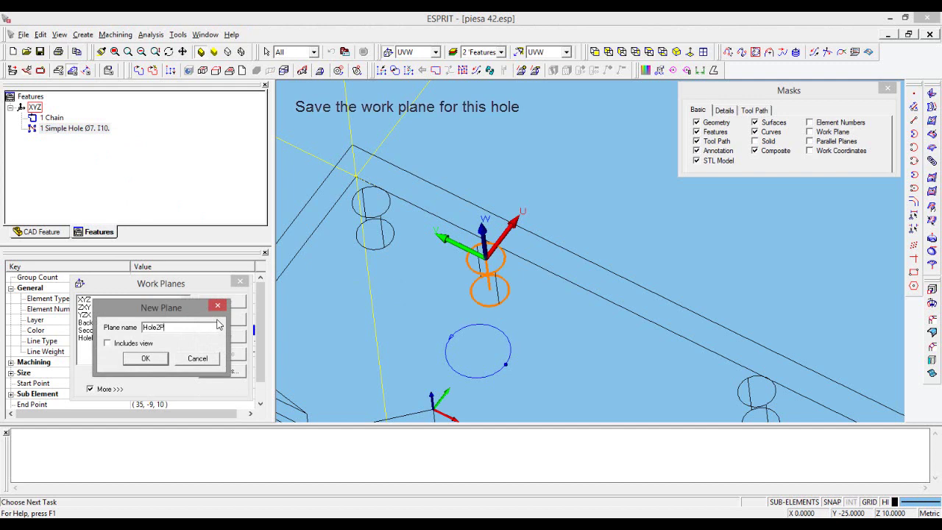
type("lane")
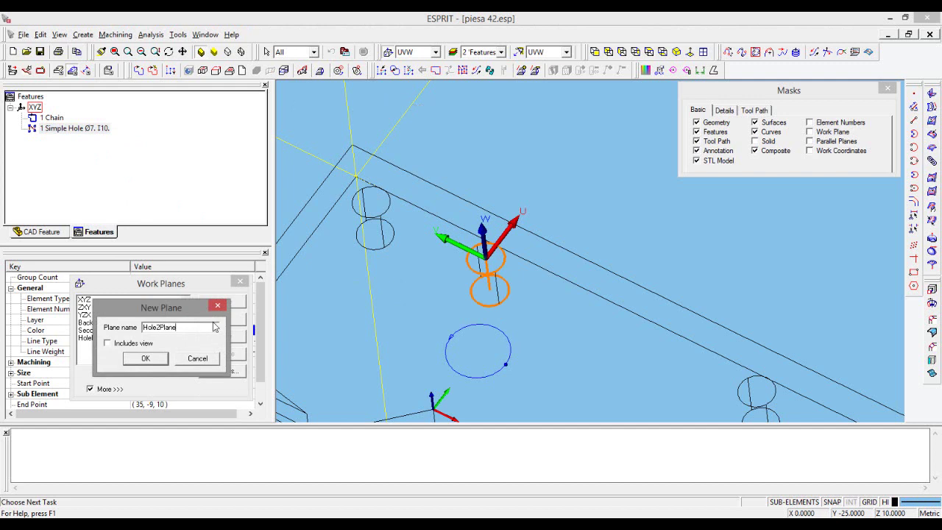
left_click(145, 360)
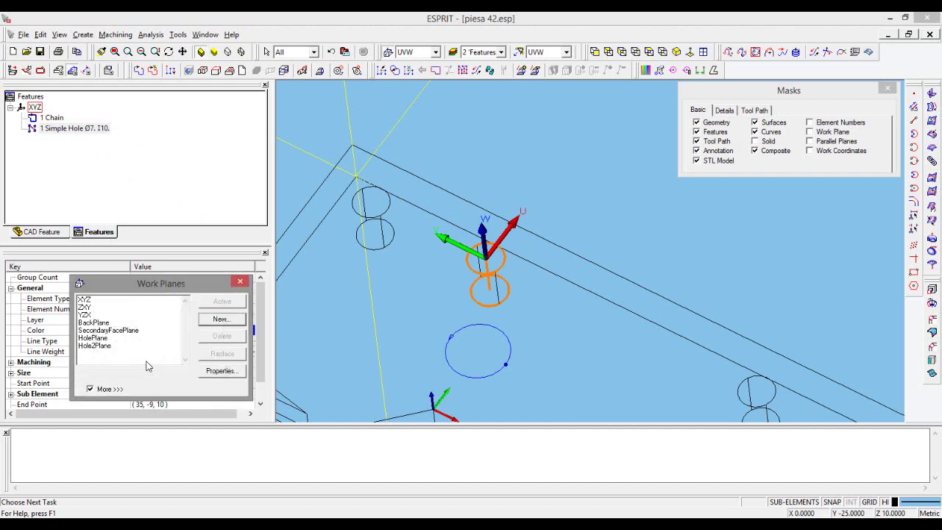
left_click_drag(187, 288, 404, 104)
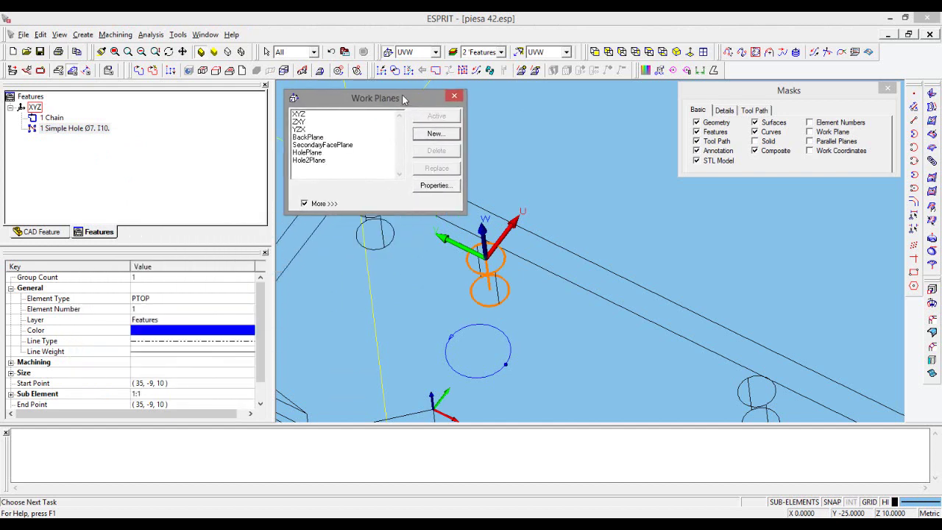
left_click(95, 130)
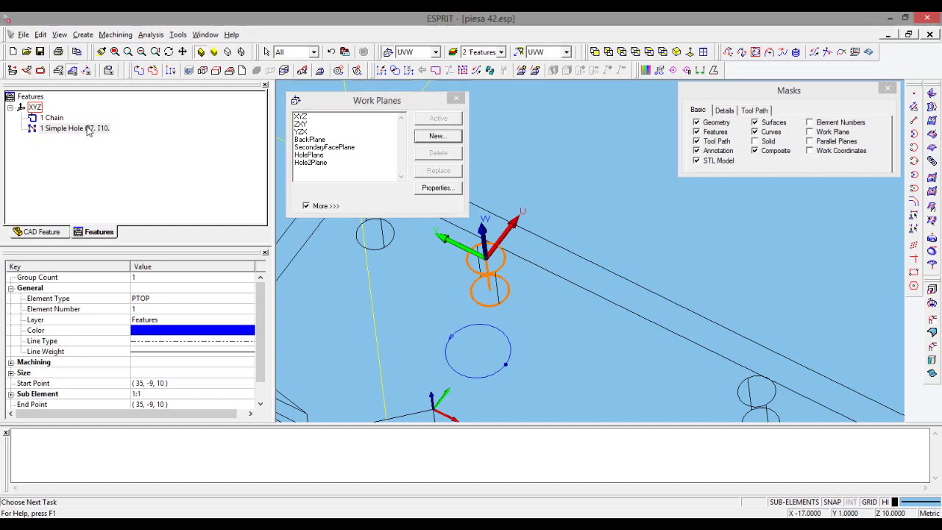
scroll(262, 324, "down", 1)
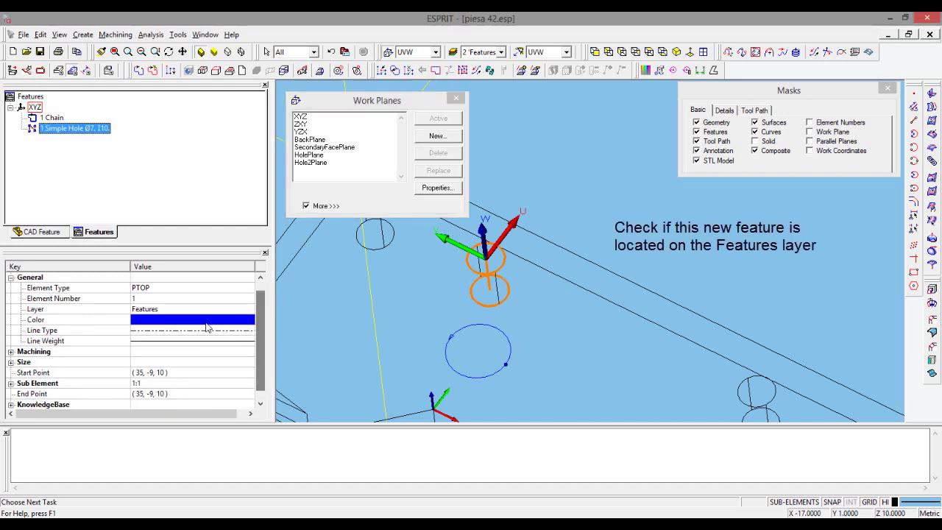
left_click(162, 310)
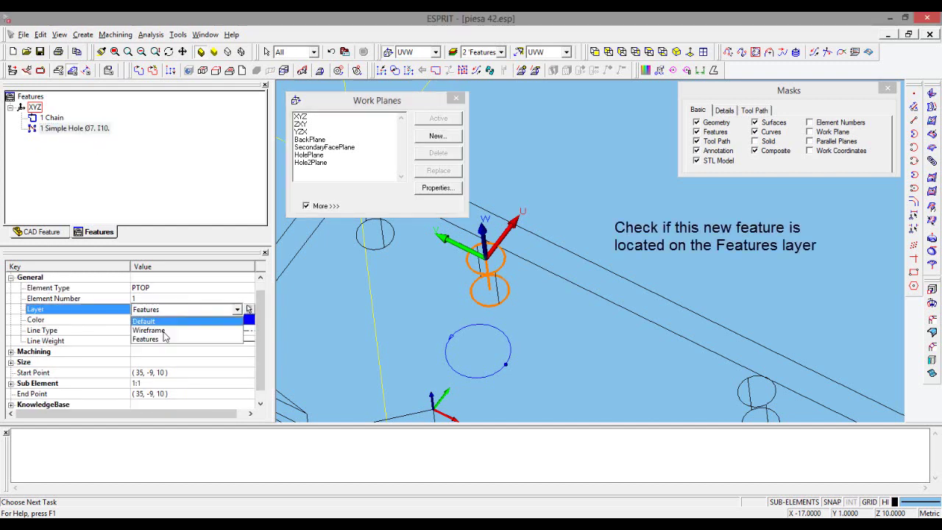
left_click(155, 343)
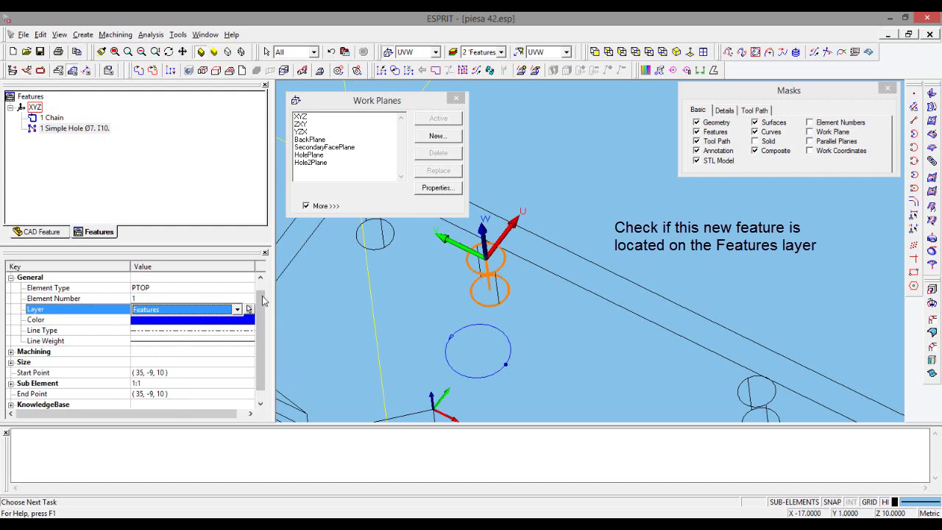
scroll(263, 295, "up", 1)
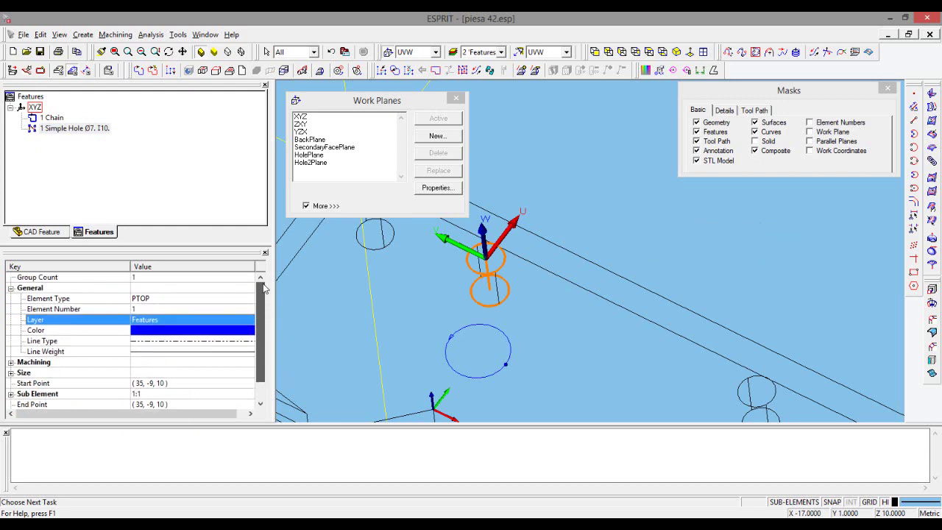
key("Escape")
left_click_drag(397, 109, 227, 289)
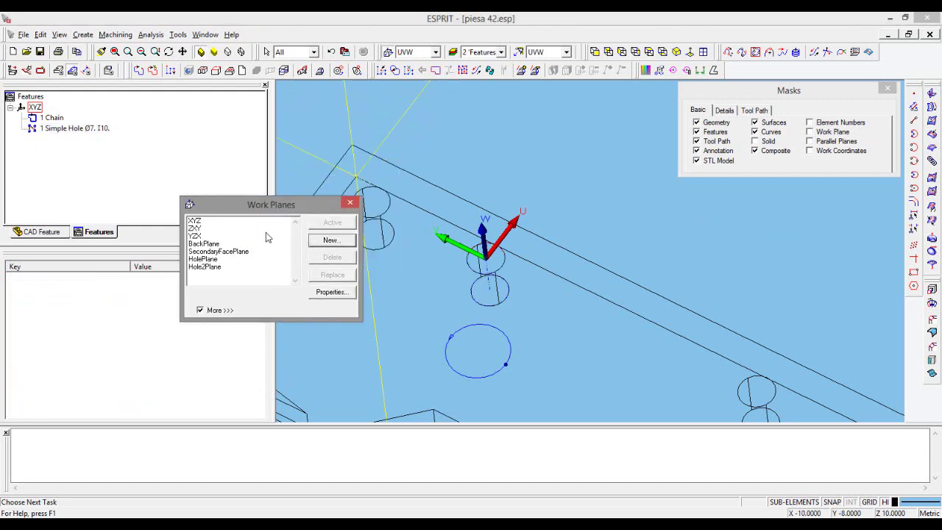
left_click(411, 285)
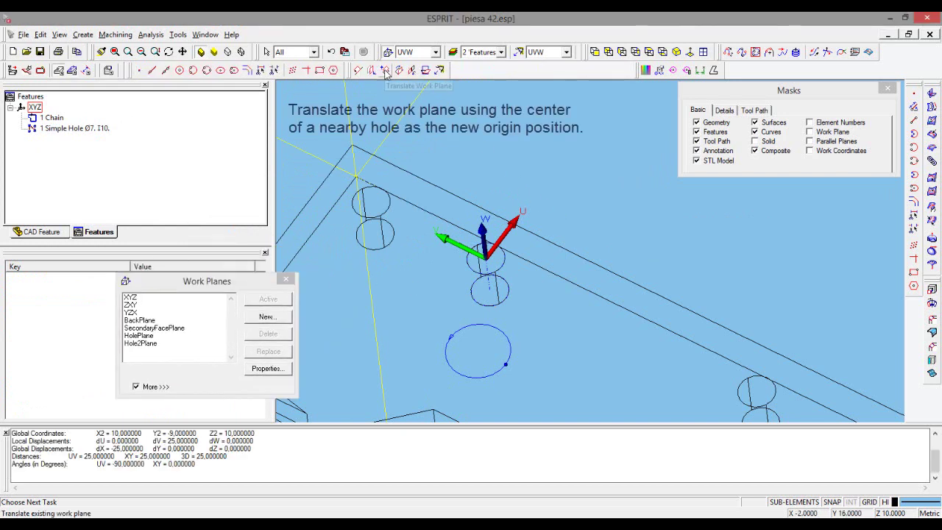
left_click(385, 71)
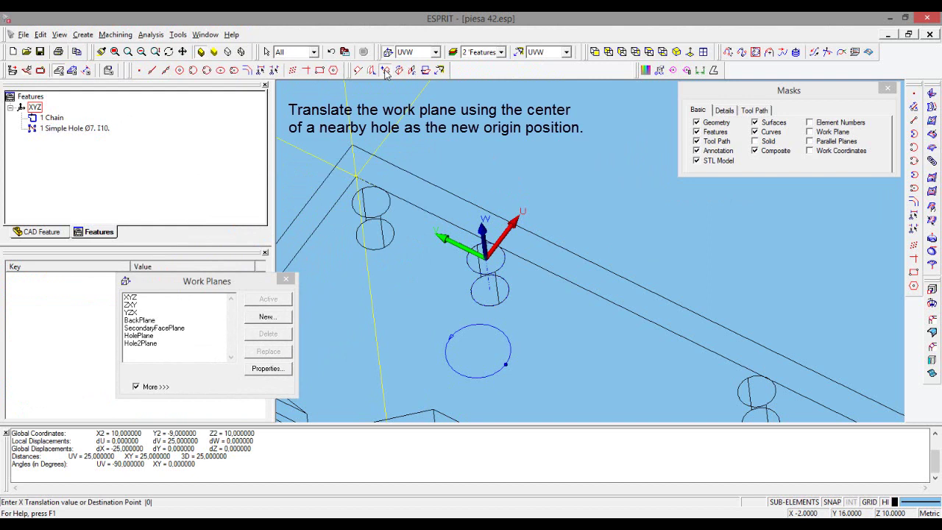
left_click(371, 203)
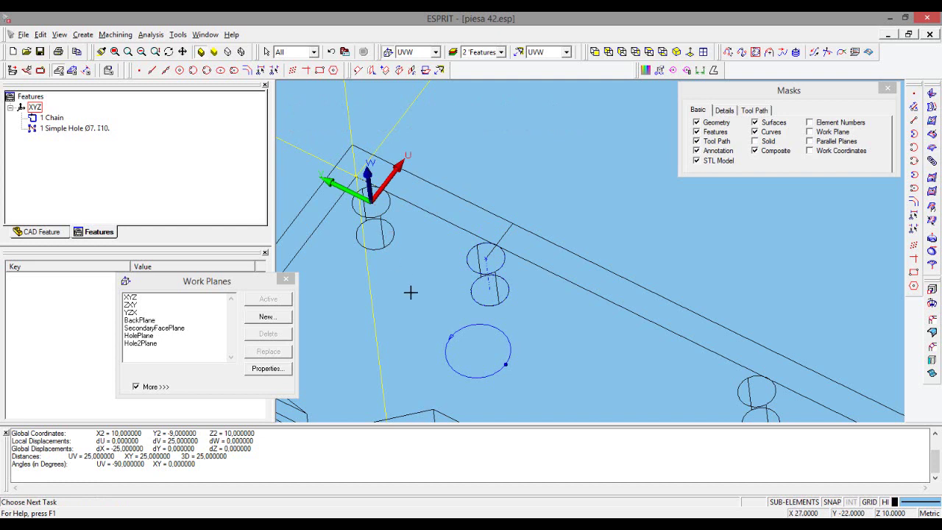
left_click(332, 53)
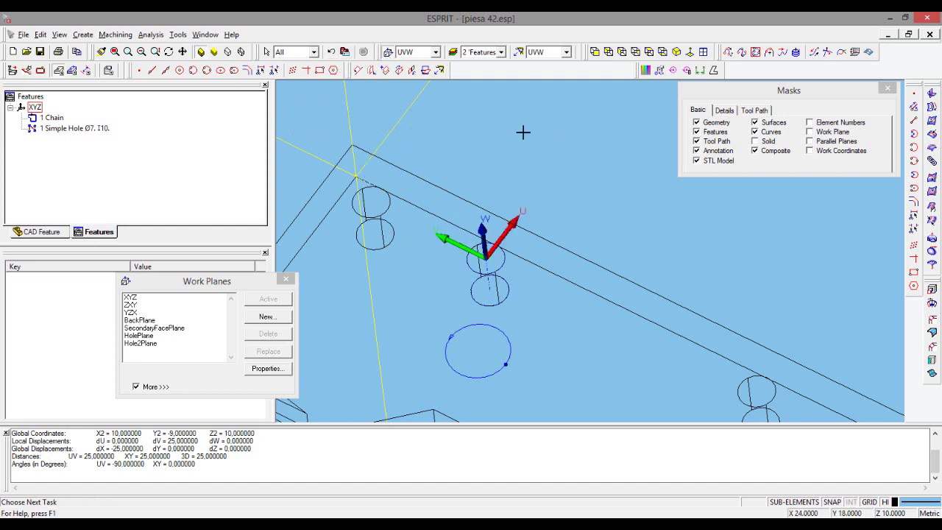
left_click(703, 71)
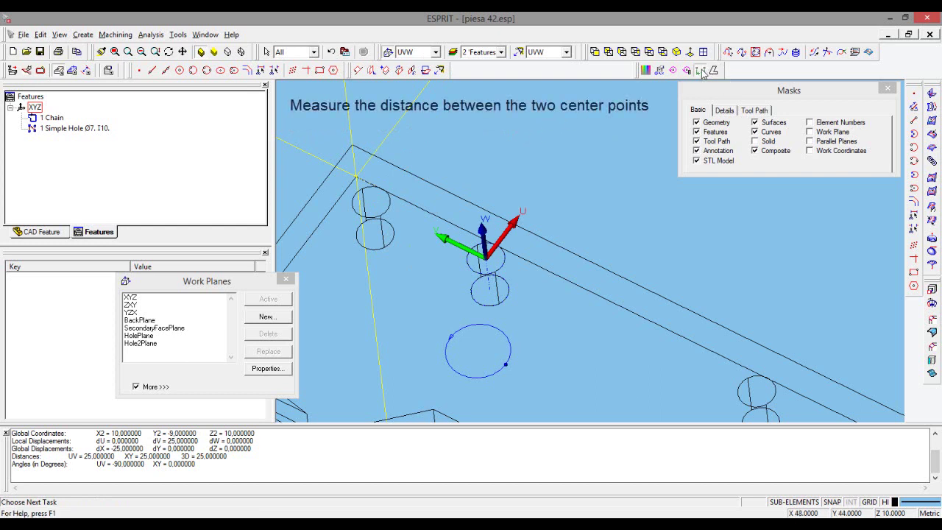
left_click(489, 260)
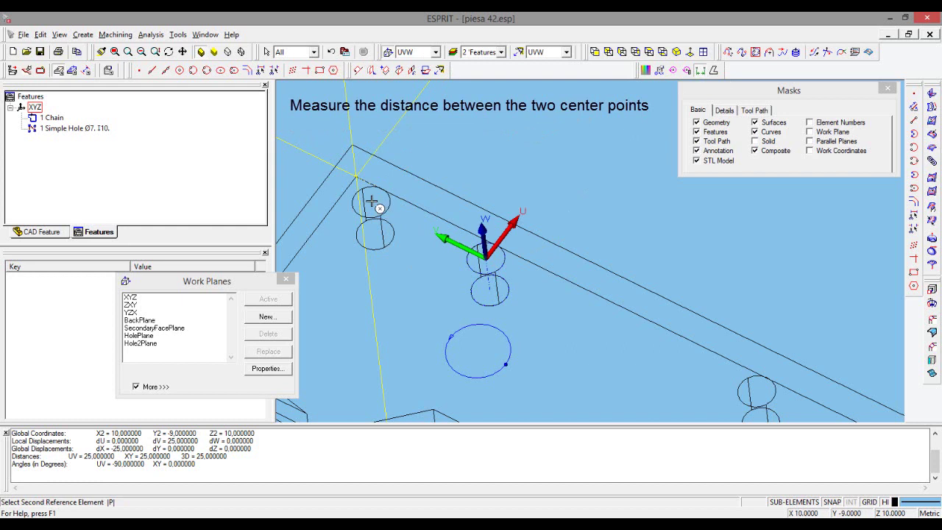
left_click(374, 203)
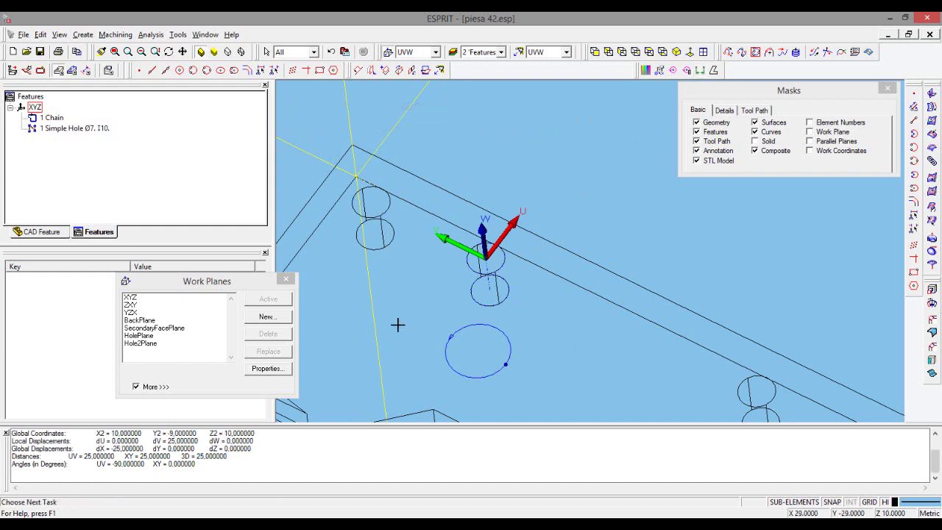
left_click(371, 74)
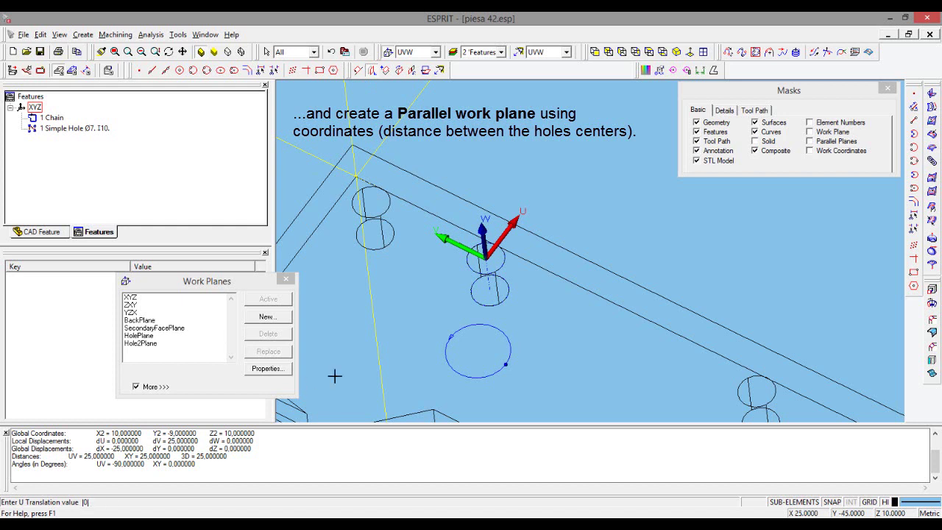
type("25")
key("Return")
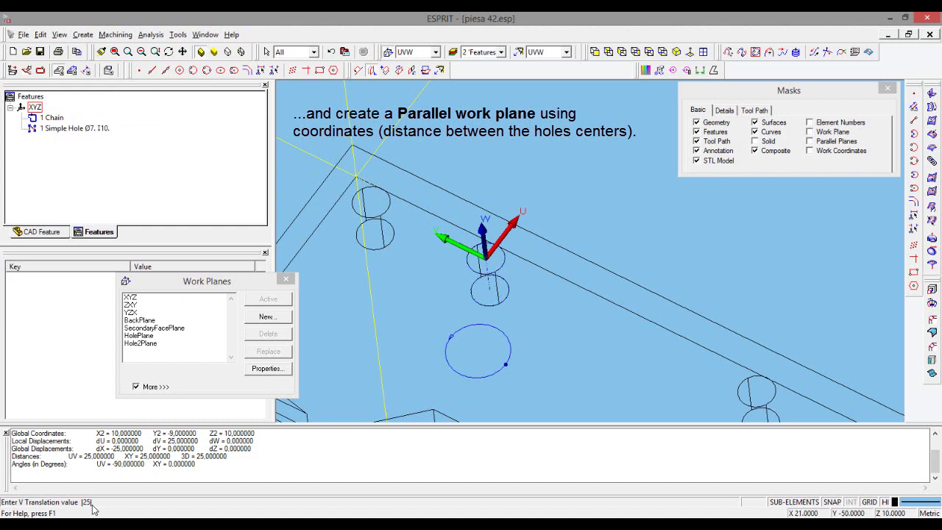
type("25")
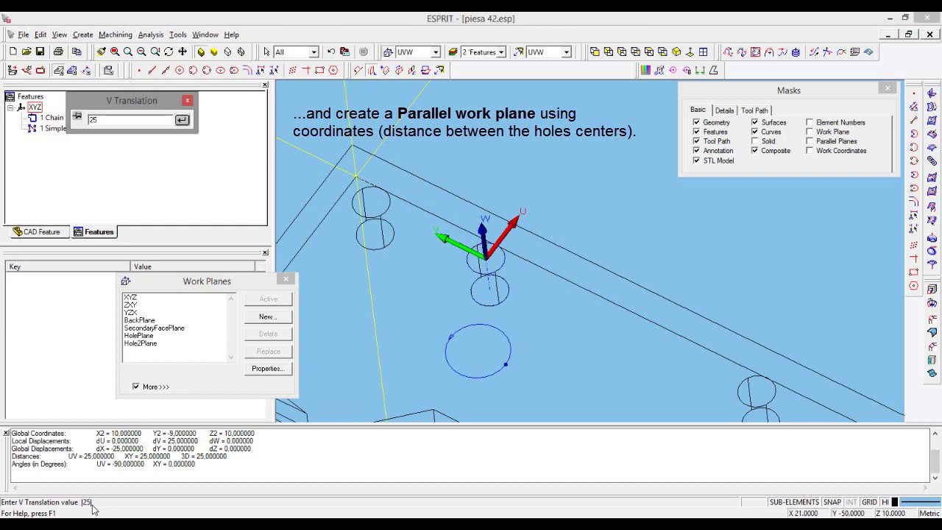
key("Return")
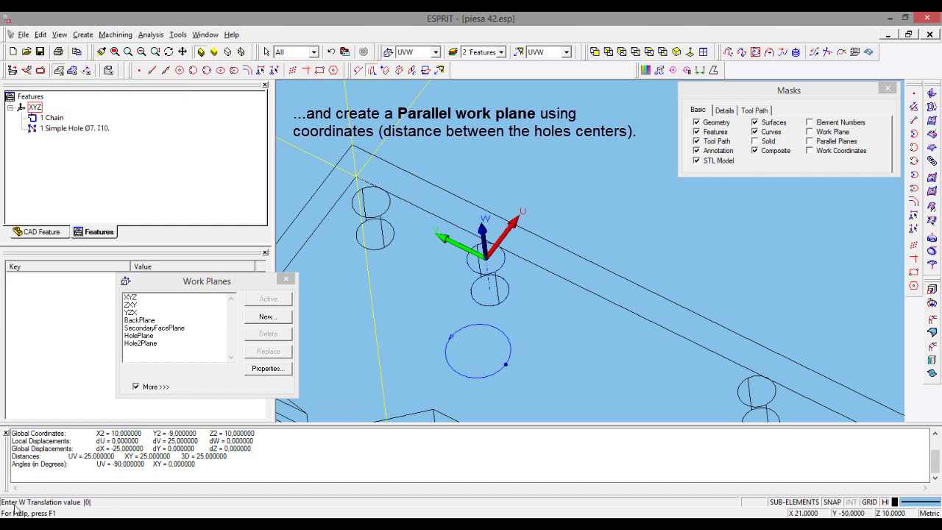
type("0")
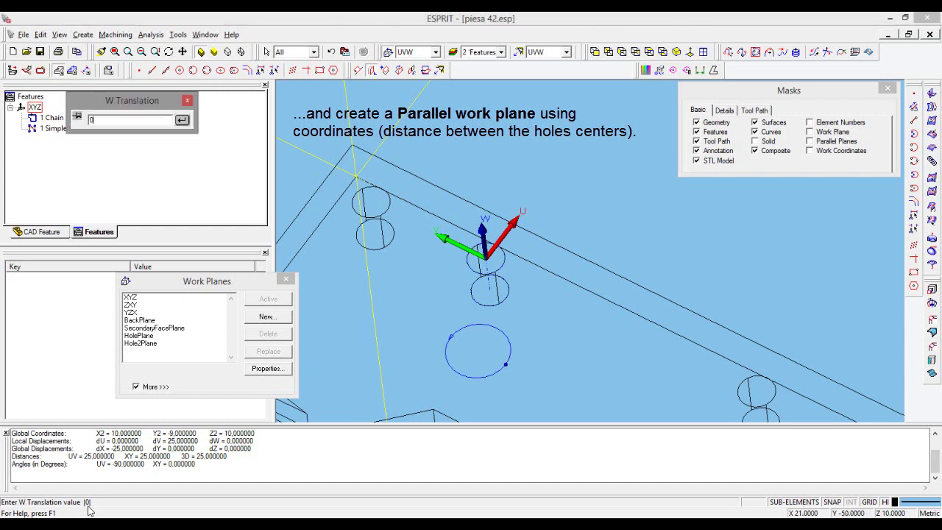
key("Return")
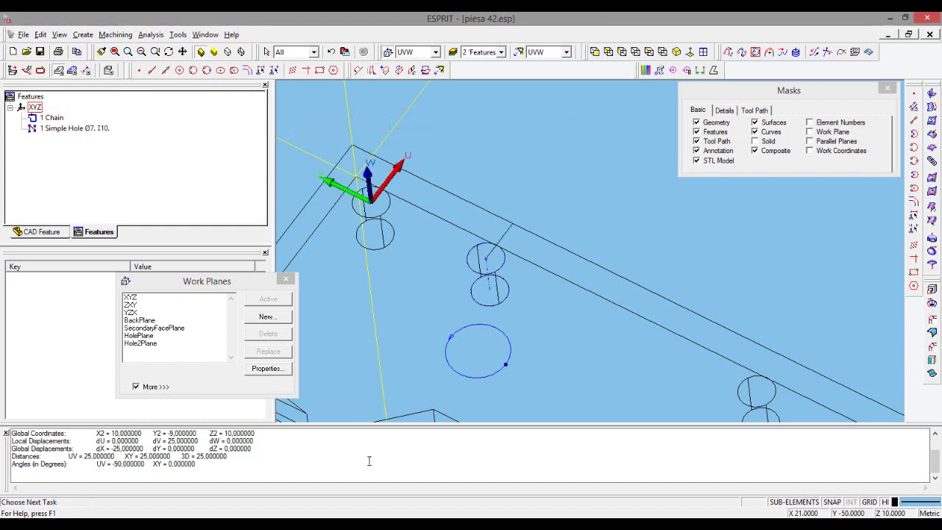
middle_click_drag(404, 274, 445, 316)
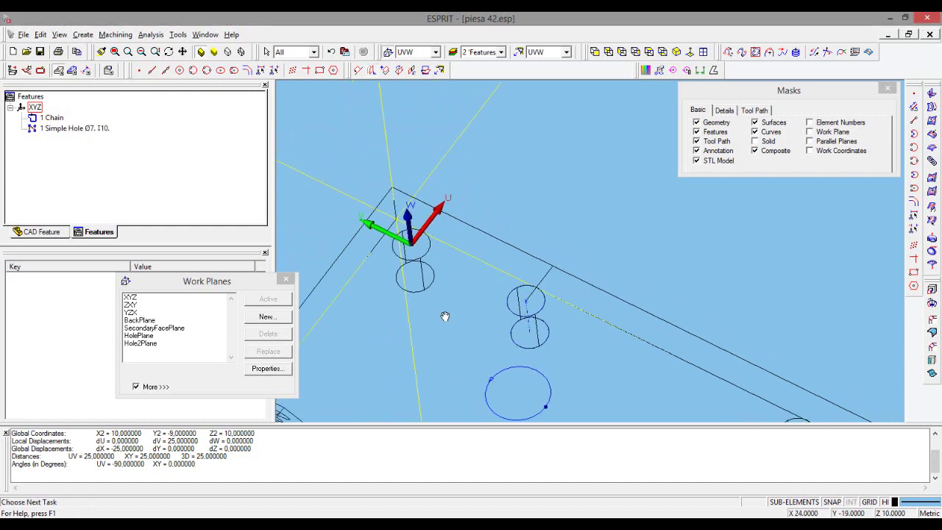
left_click(332, 56)
scroll(523, 284, "down", 2)
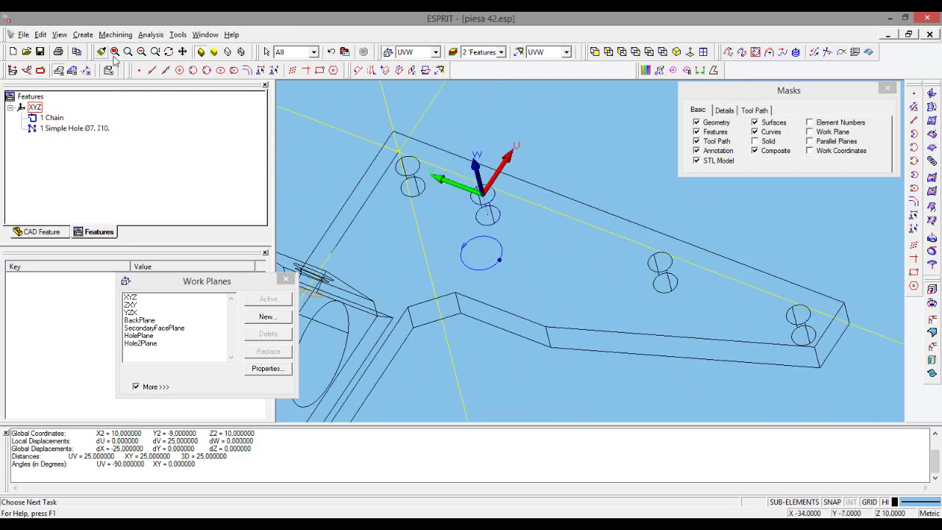
Start an unbounded line from one element using a point on the part's lower edge.
left_click(160, 72)
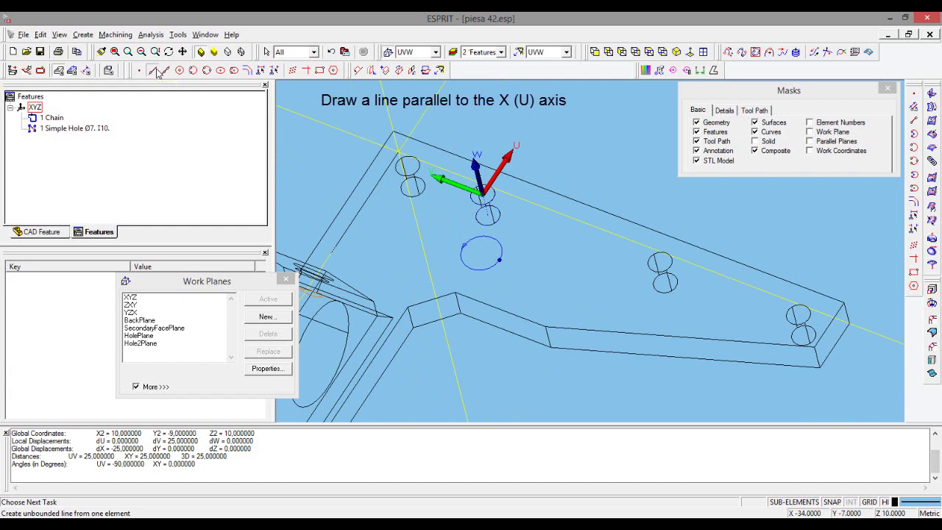
left_click(548, 324)
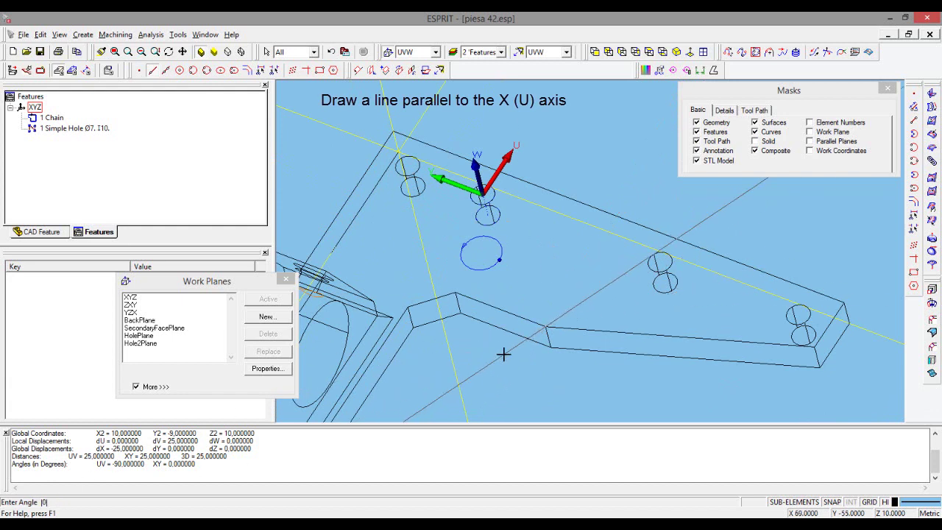
Place the infinite line at a 180° angle, parallel to the U axis across the part.
type("180")
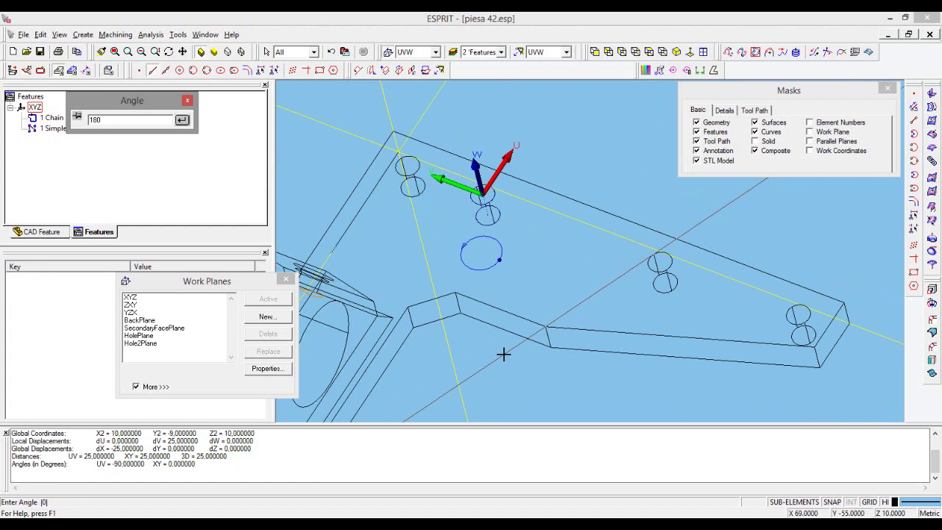
key("Return")
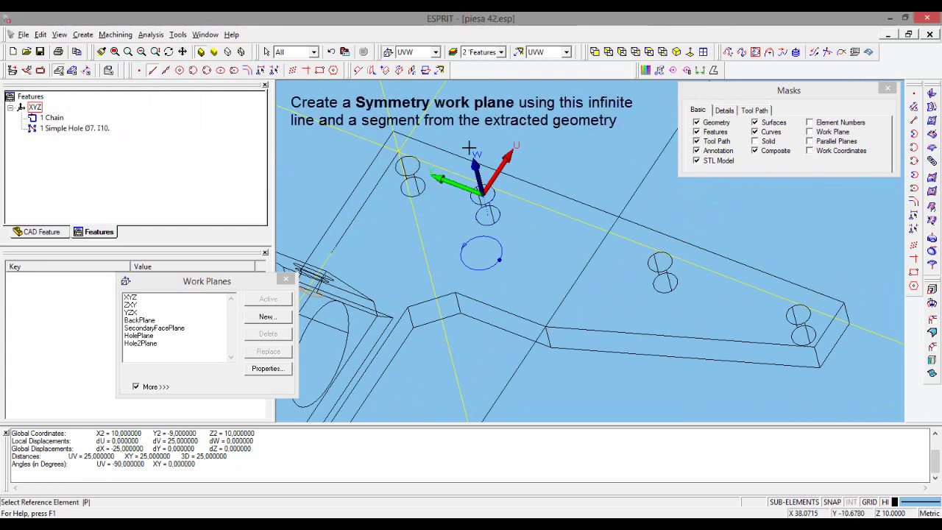
Build symmetry work plane 15 Plane from the 180° infinite line and the part's edge segment.
left_click(427, 71)
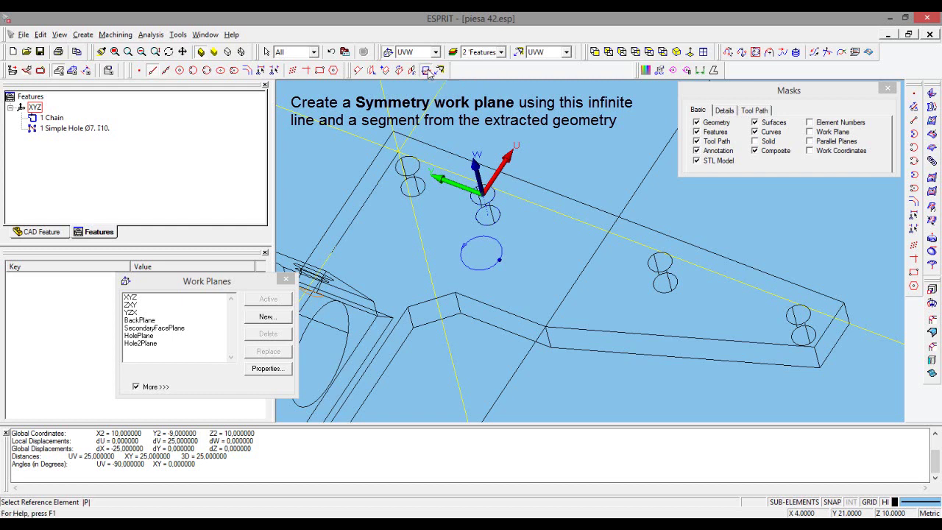
left_click(586, 263)
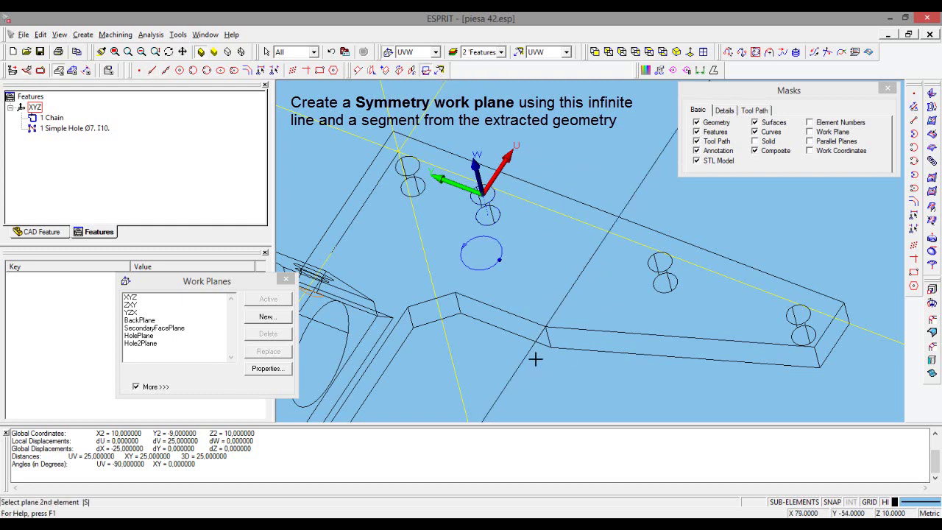
left_click(547, 337)
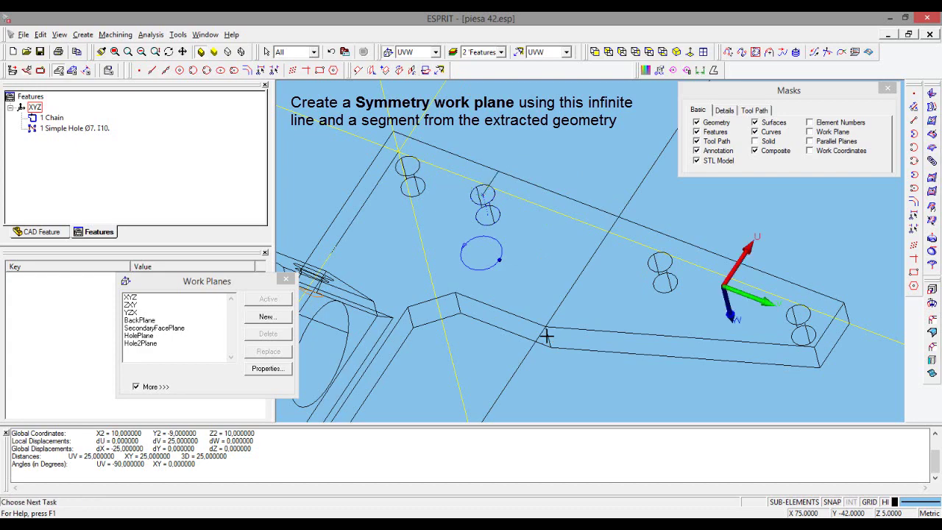
mouse_move(463, 322)
middle_mouse_down()
mouse_move(498, 335)
mouse_move(560, 310)
middle_mouse_up()
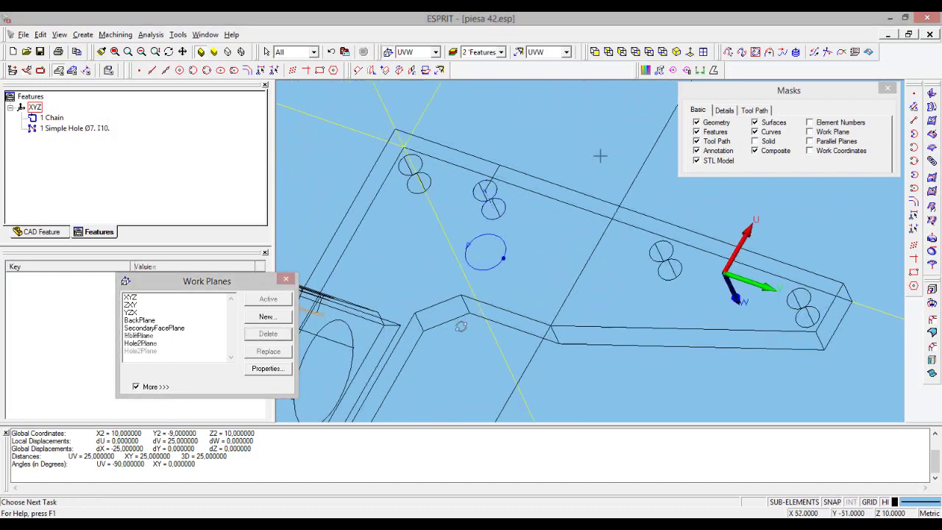
Show the extra work-plane orientation tools and try 90° rotations about W and axis flips.
right_click(718, 73)
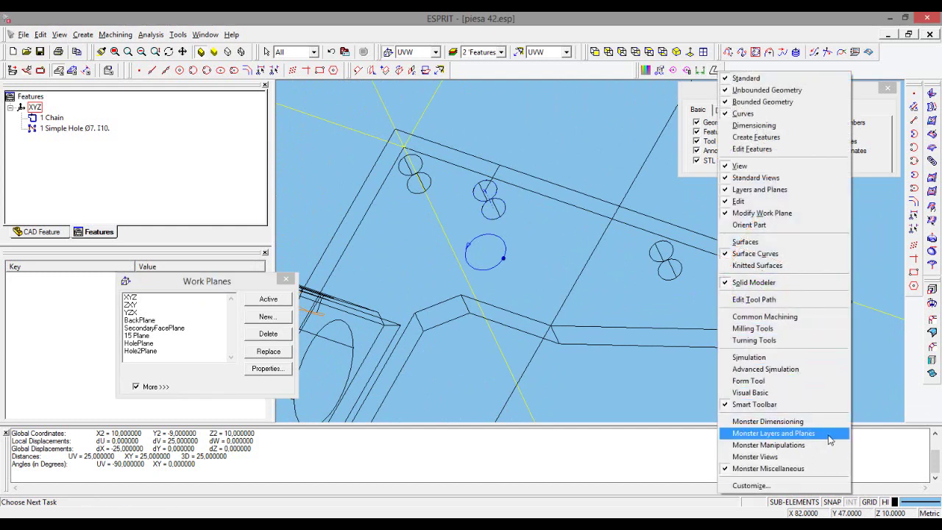
left_click(829, 440)
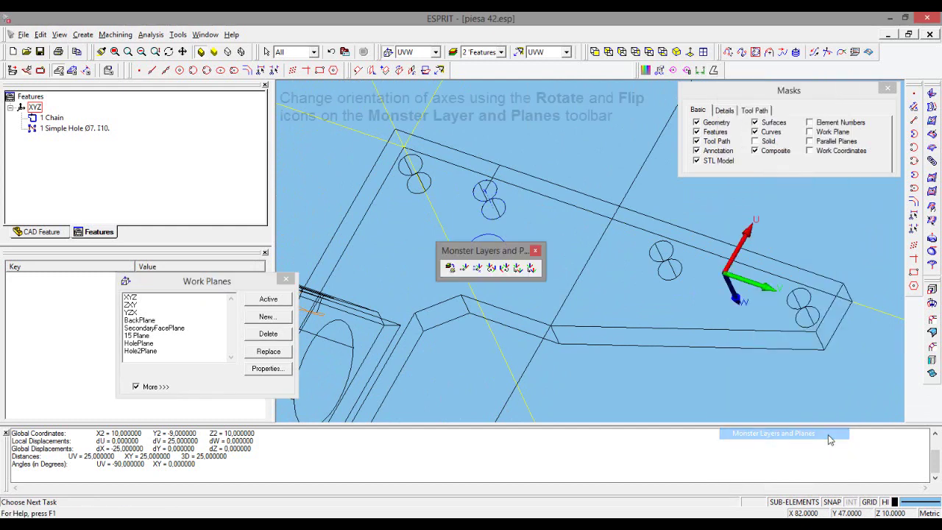
left_click(493, 273)
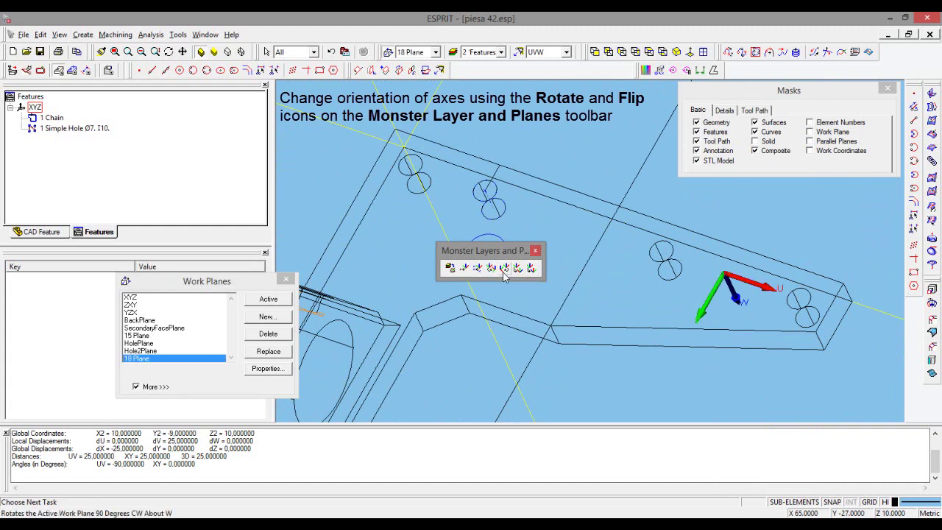
left_click(503, 270)
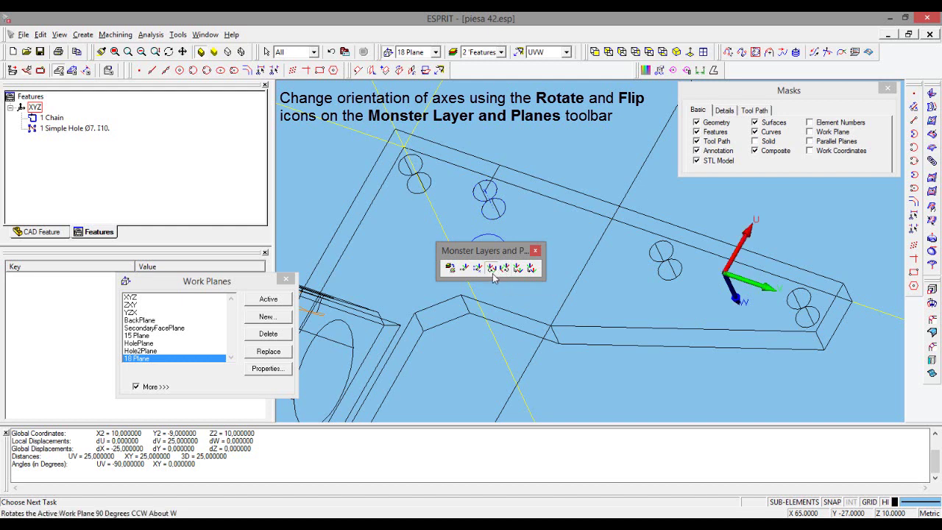
left_click(503, 271)
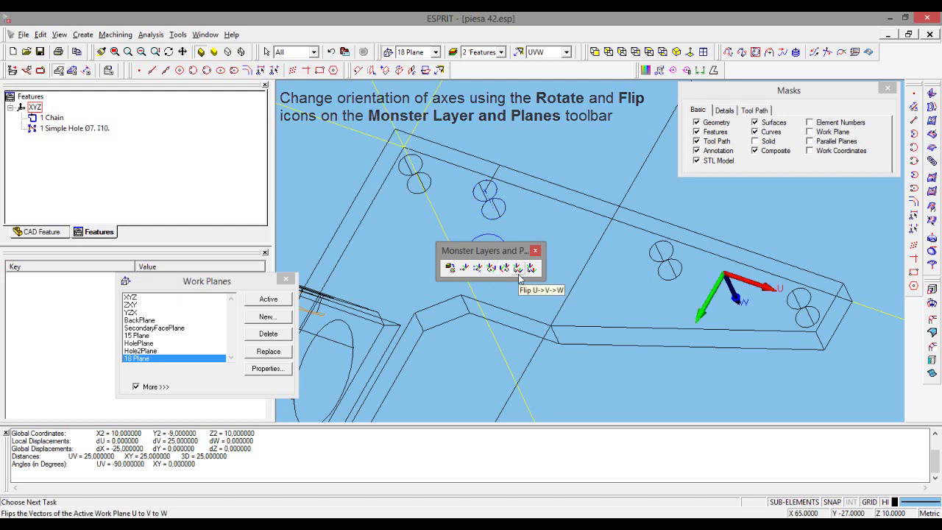
left_click(518, 270)
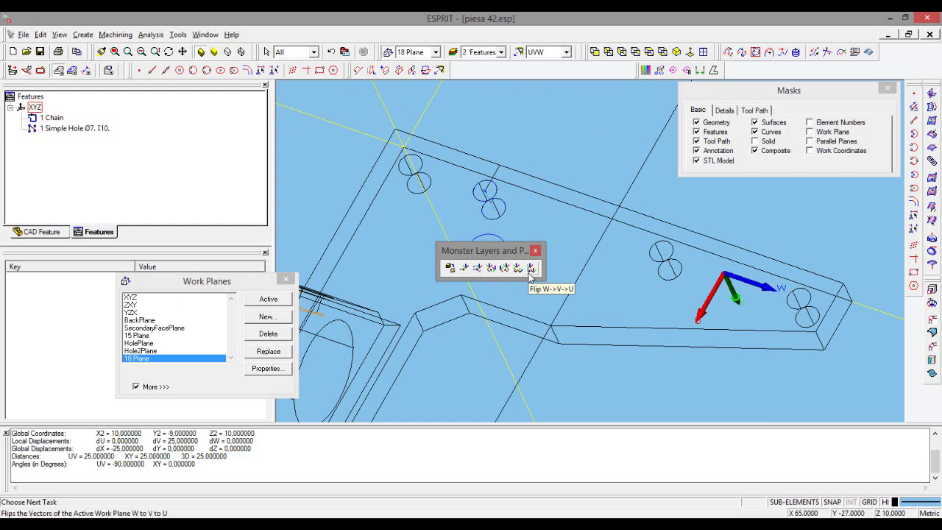
left_click(531, 269)
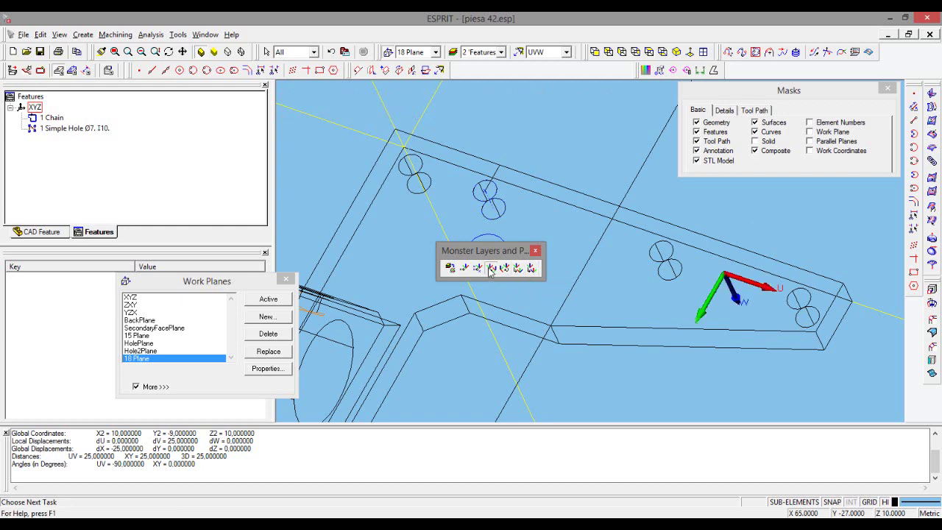
Cycle rotations about W and axis flips until U points up and W points back along the part.
left_click(491, 269)
left_click(516, 269)
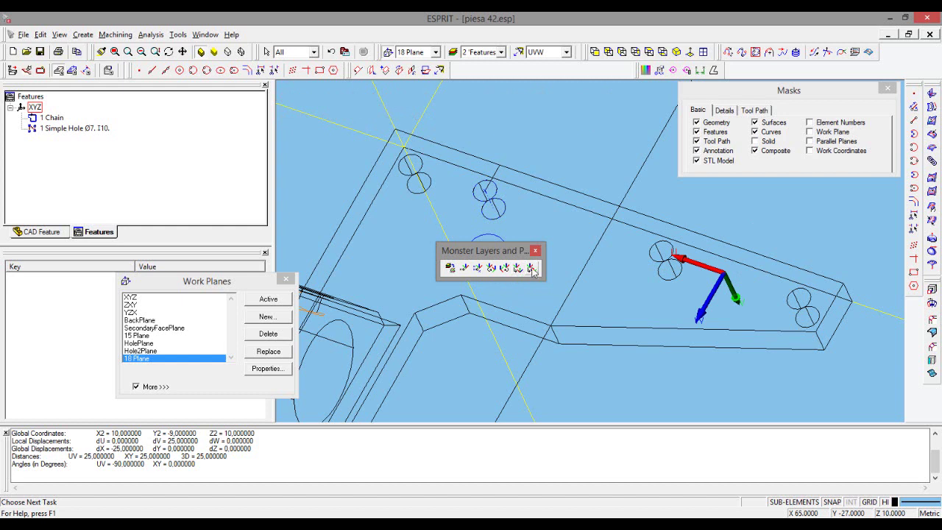
left_click(532, 269)
left_click(490, 270)
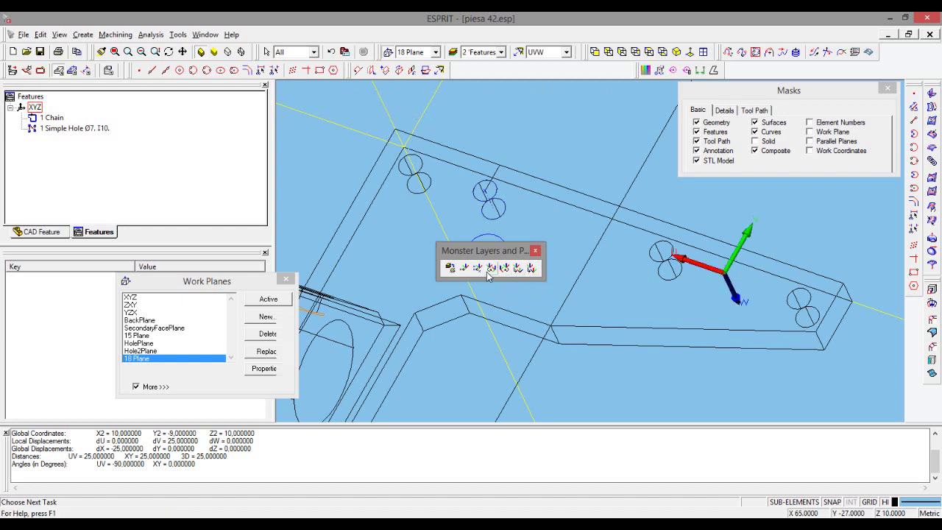
left_click(490, 269)
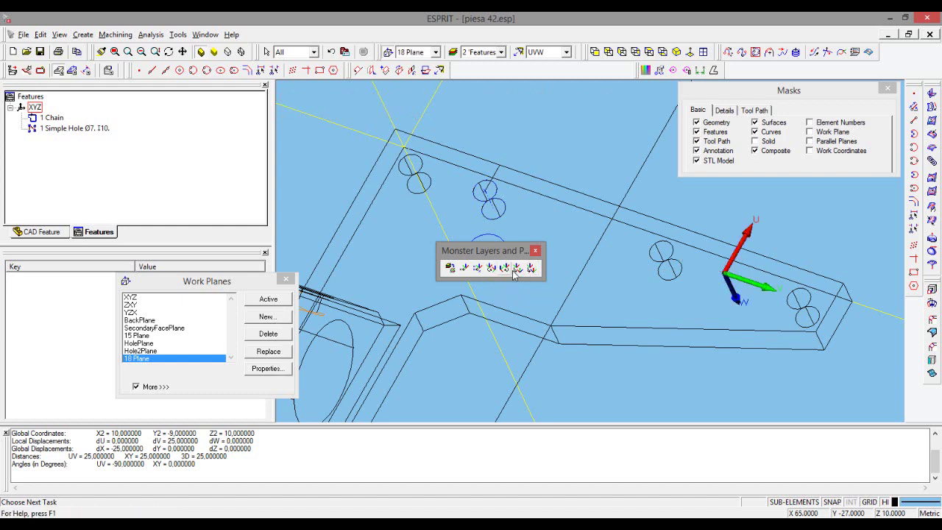
left_click(514, 269)
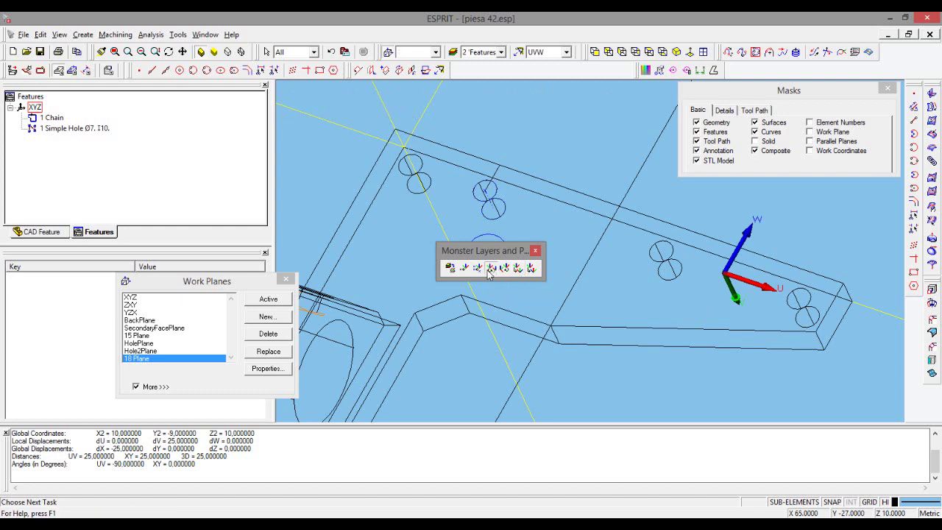
left_click(490, 270)
left_click(532, 269)
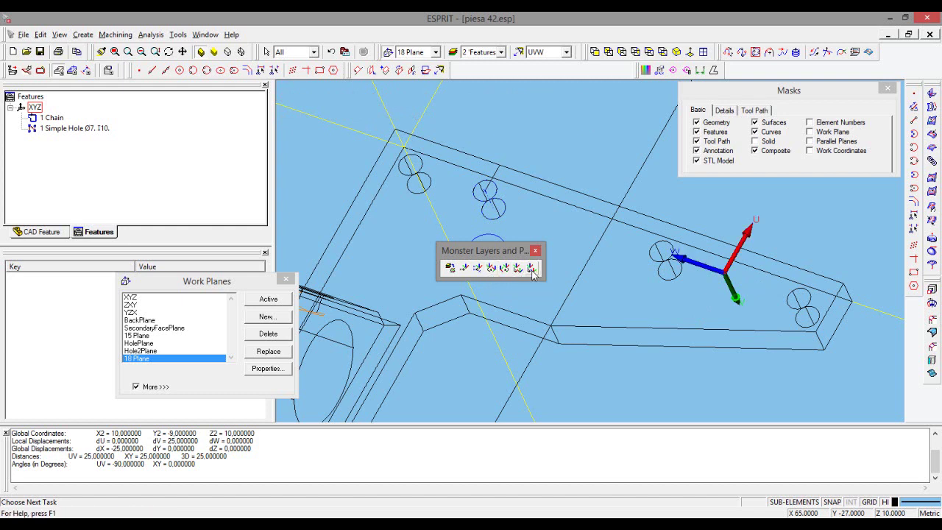
left_click(505, 269)
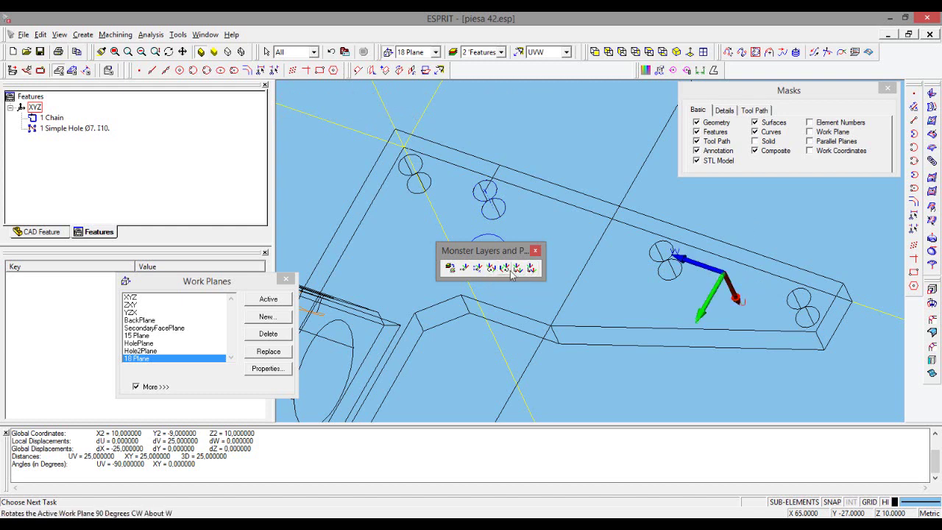
left_click(511, 270)
left_click(515, 269)
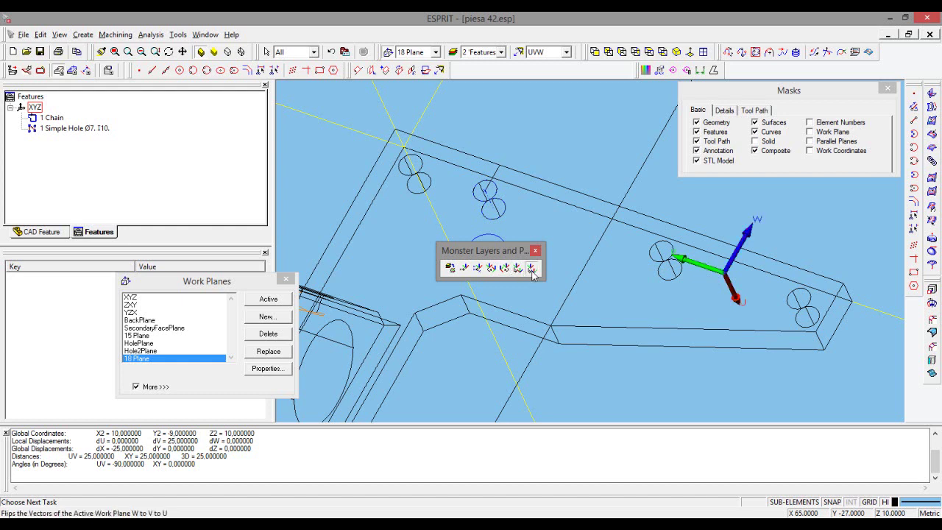
left_click(531, 269)
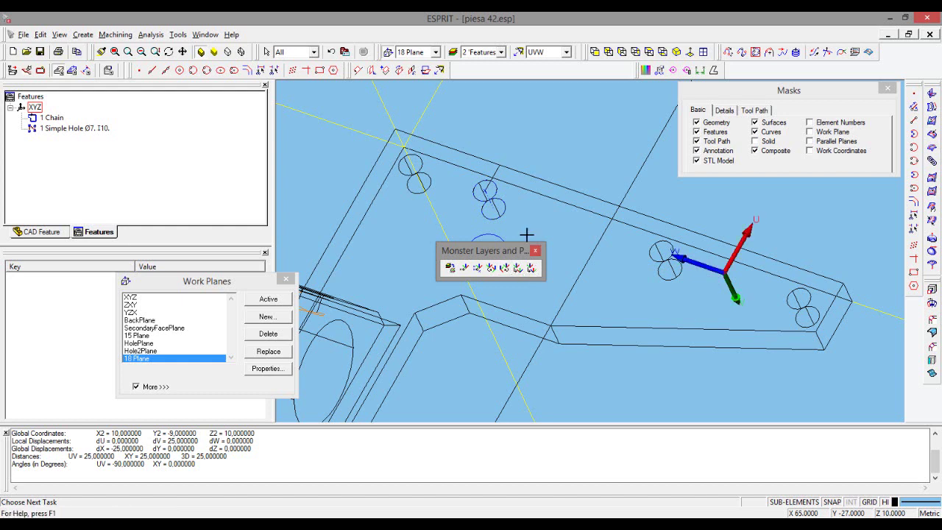
Rotate the work plane 90° about U with 0° about W, so W points straight up.
left_click(413, 73)
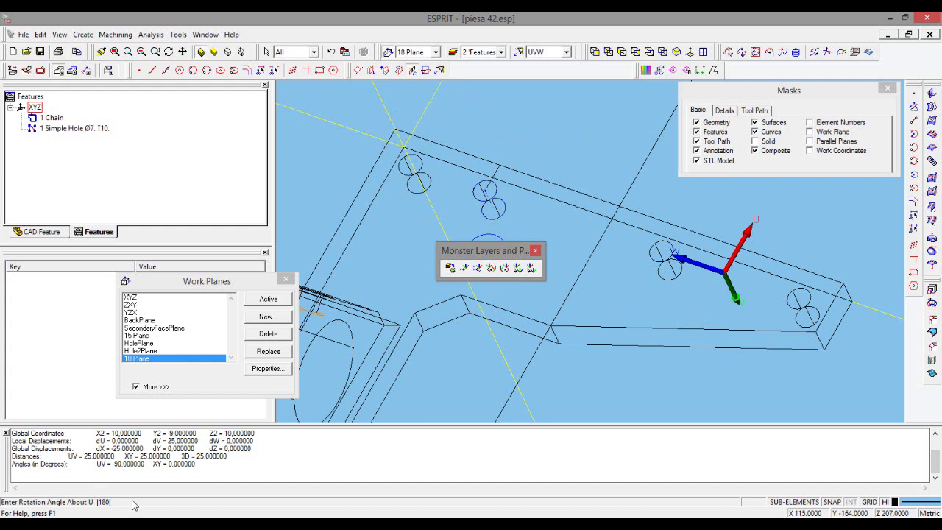
type("90")
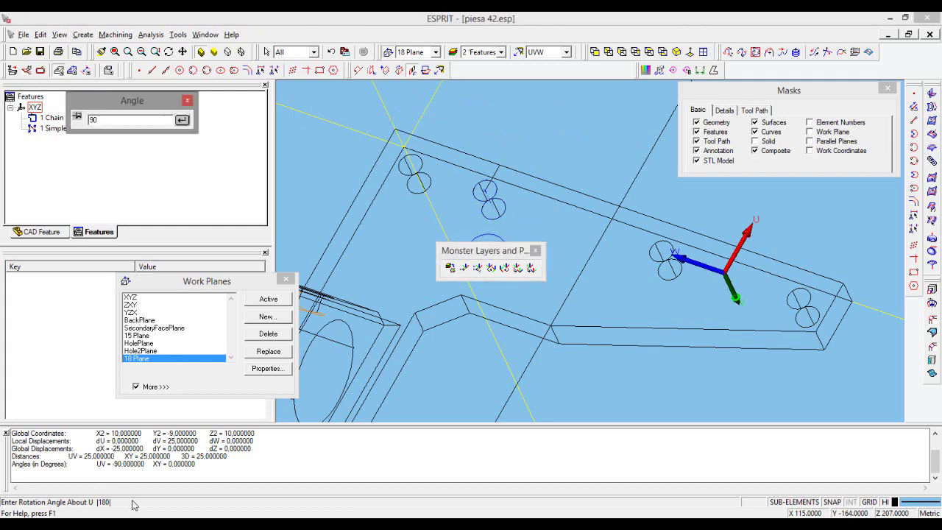
key("Return")
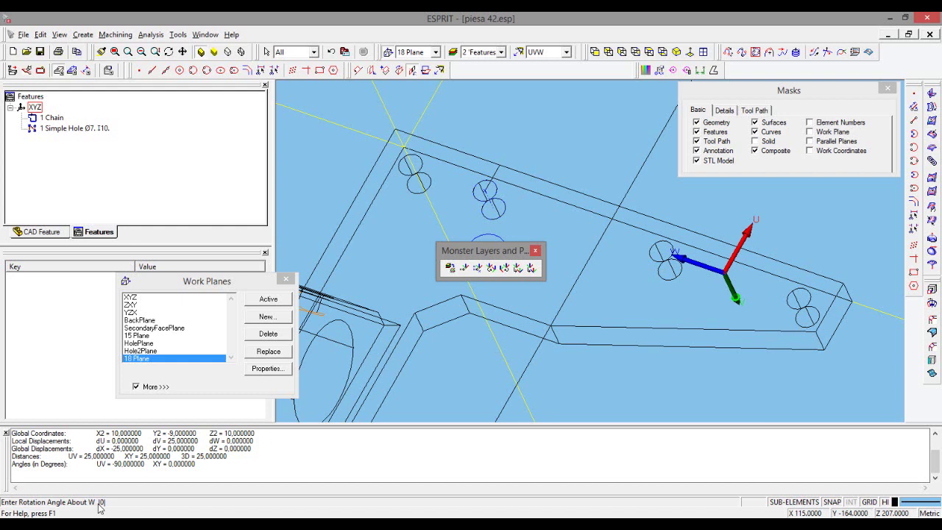
key("Return")
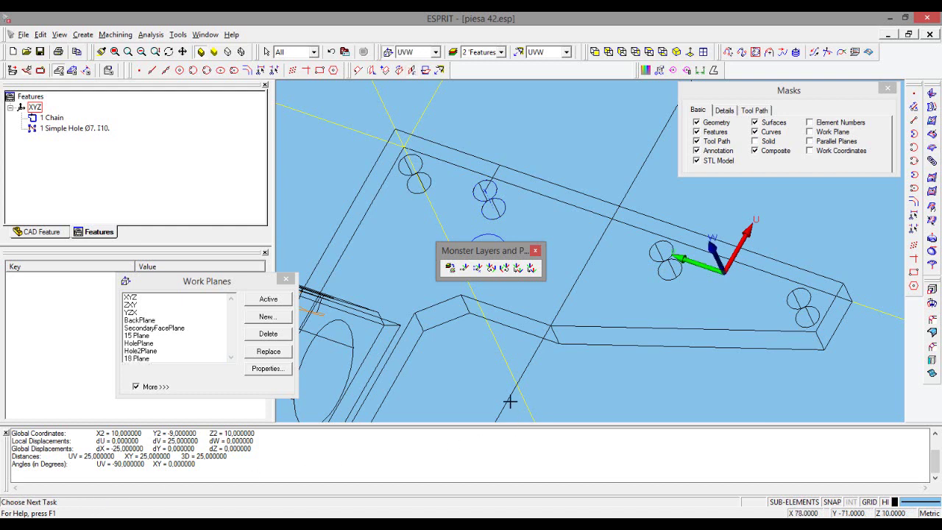
Close the Monster Layers and Planes toolbar and display the part as a shaded solid.
left_click(535, 252)
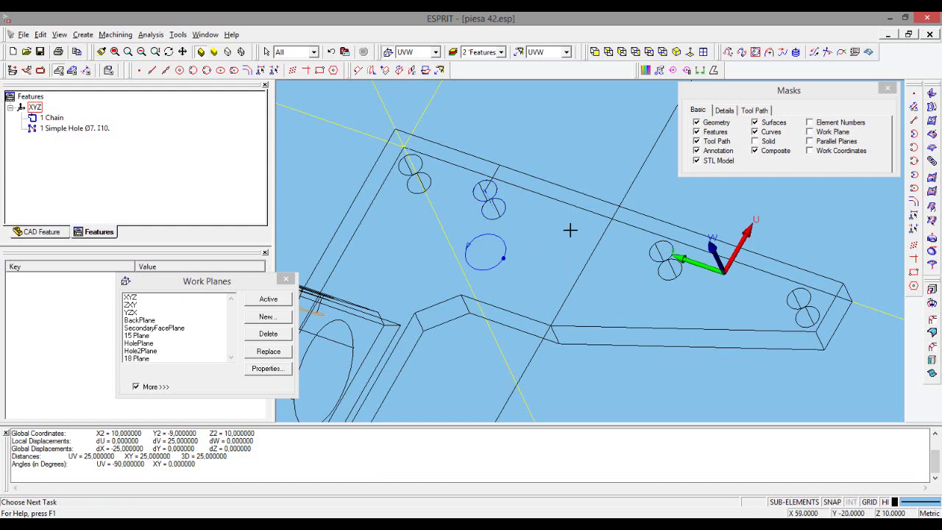
left_click(755, 141)
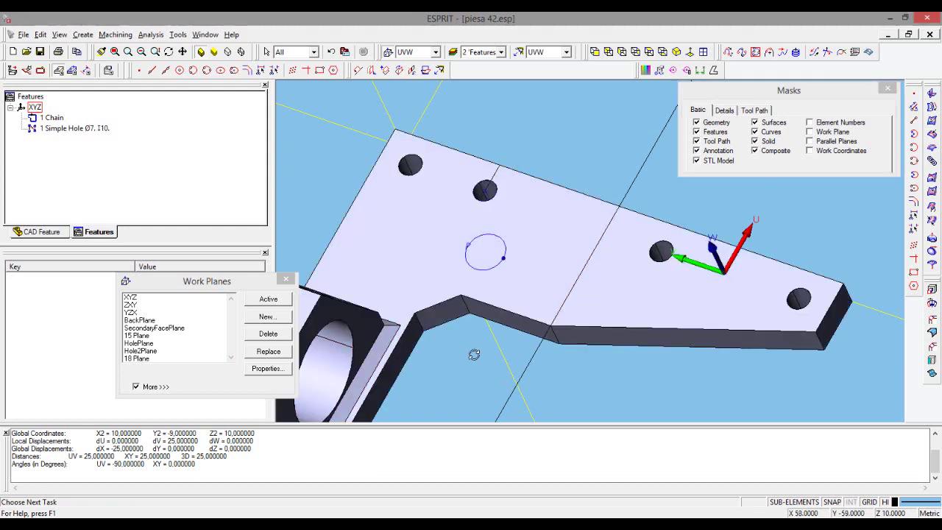
middle_click_drag(474, 354, 482, 340)
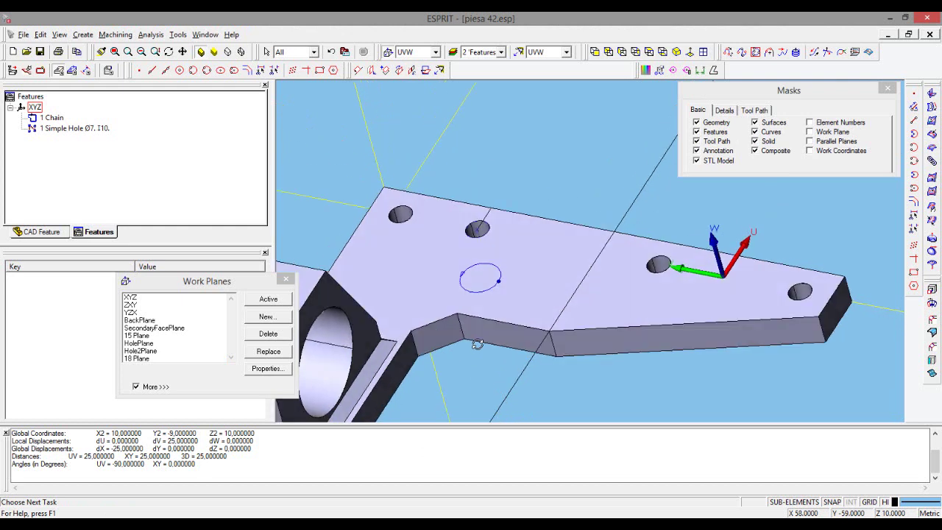
Turn off the Geometry mask and reposition the view to expose the part's side faces.
left_click(697, 123)
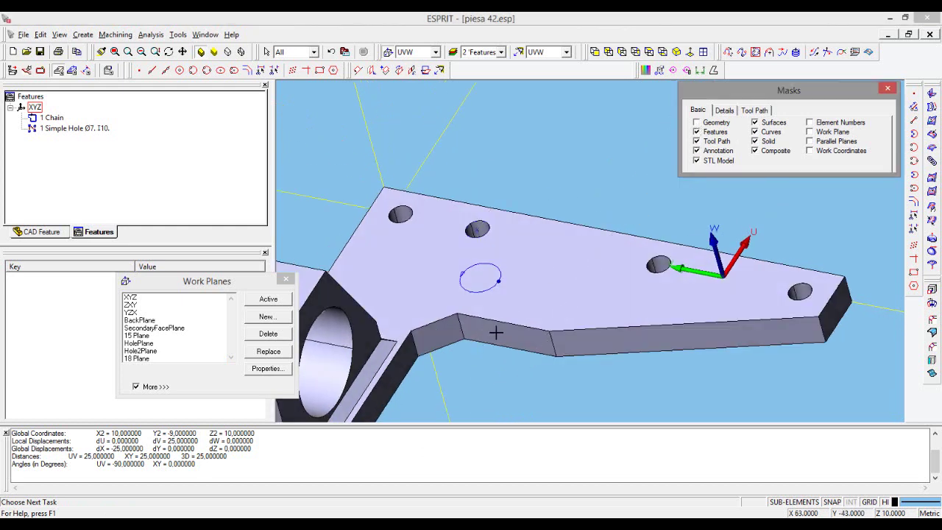
middle_click_drag(480, 315, 516, 226)
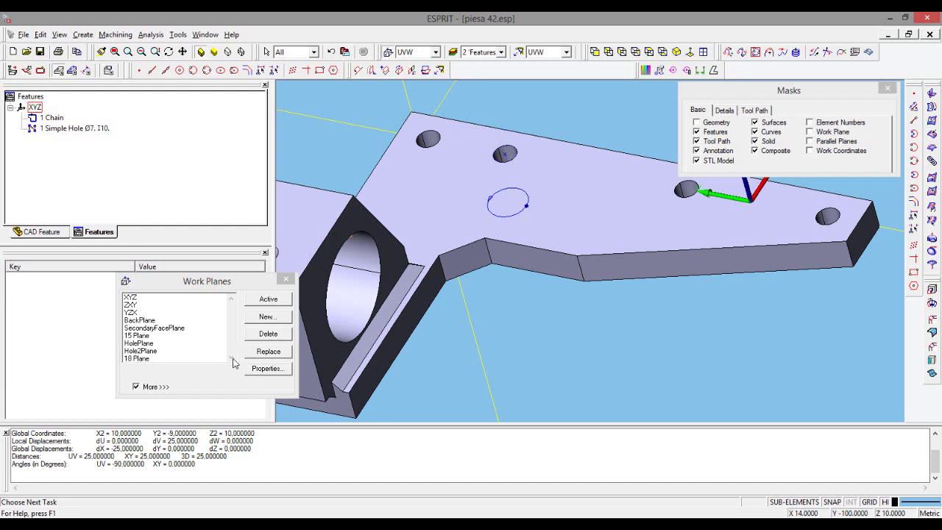
left_click_drag(240, 280, 173, 290)
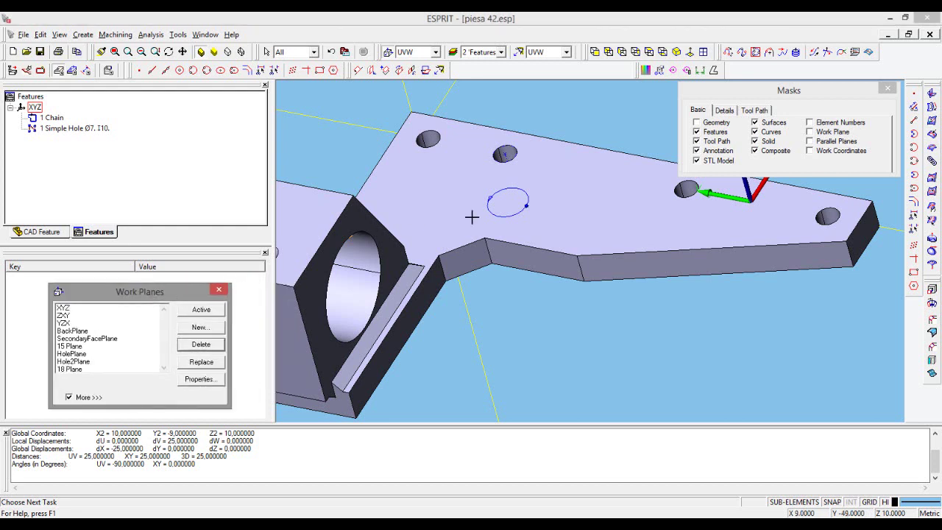
middle_click_drag(435, 349, 535, 307)
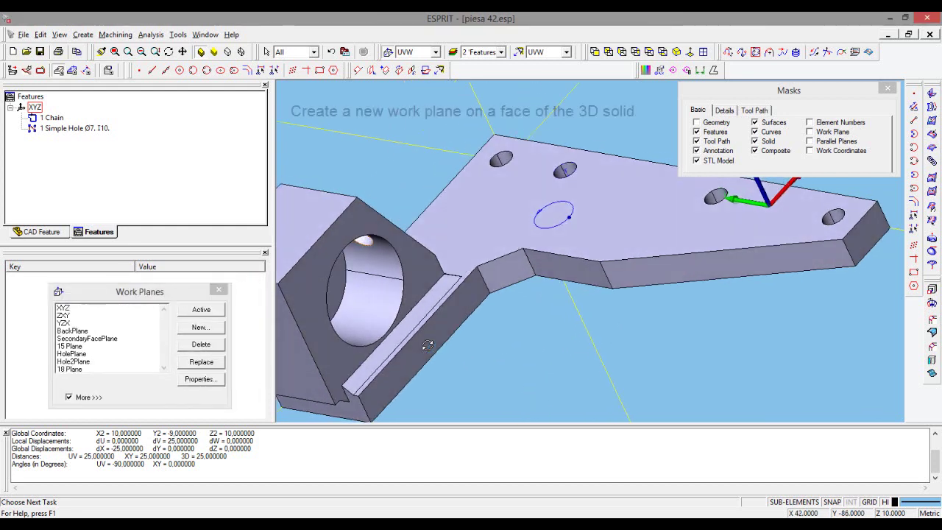
Create a work plane on the solid's small side face, Face 357, by selecting geometry.
left_click(357, 71)
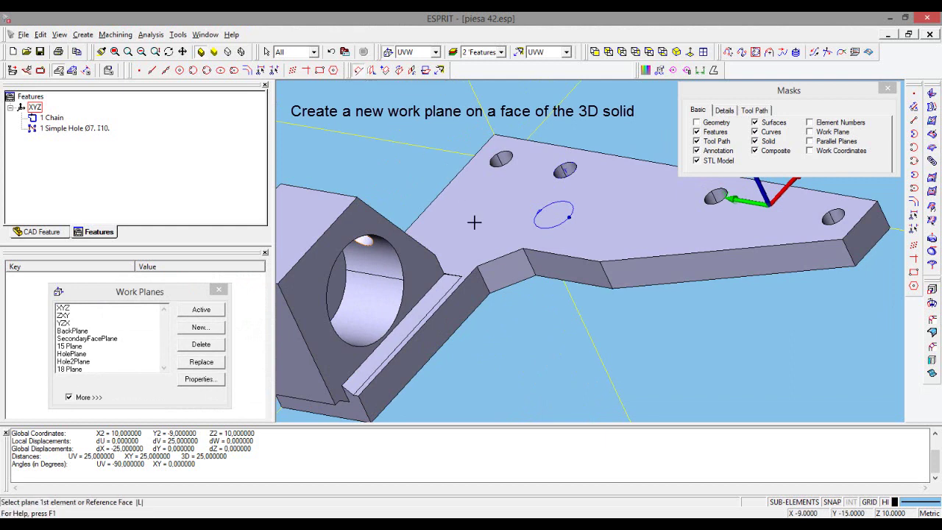
left_click(494, 277)
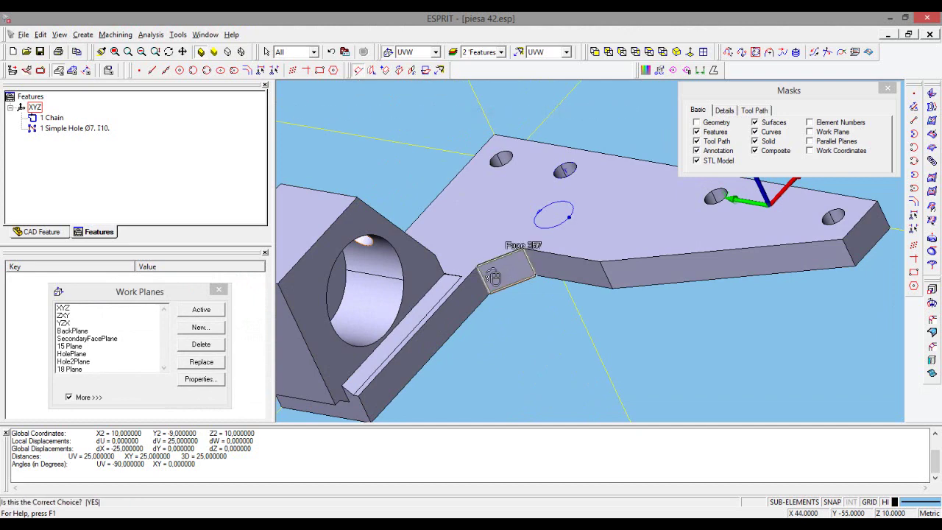
left_click(494, 277)
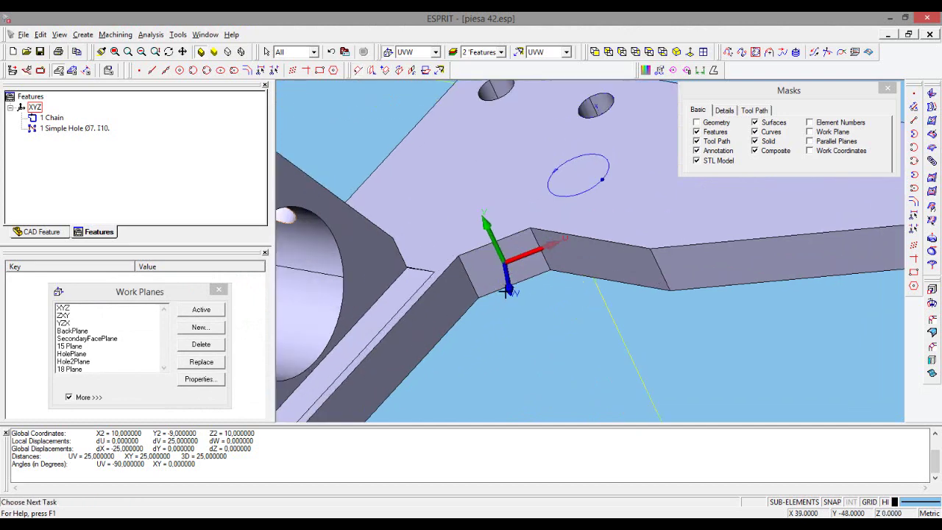
scroll(493, 280, "up", 2)
middle_click_drag(493, 319, 489, 315)
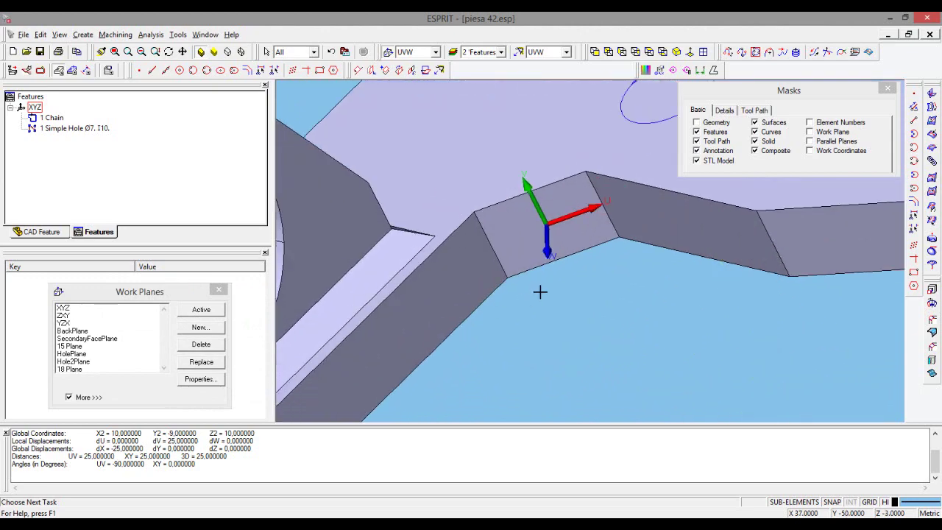